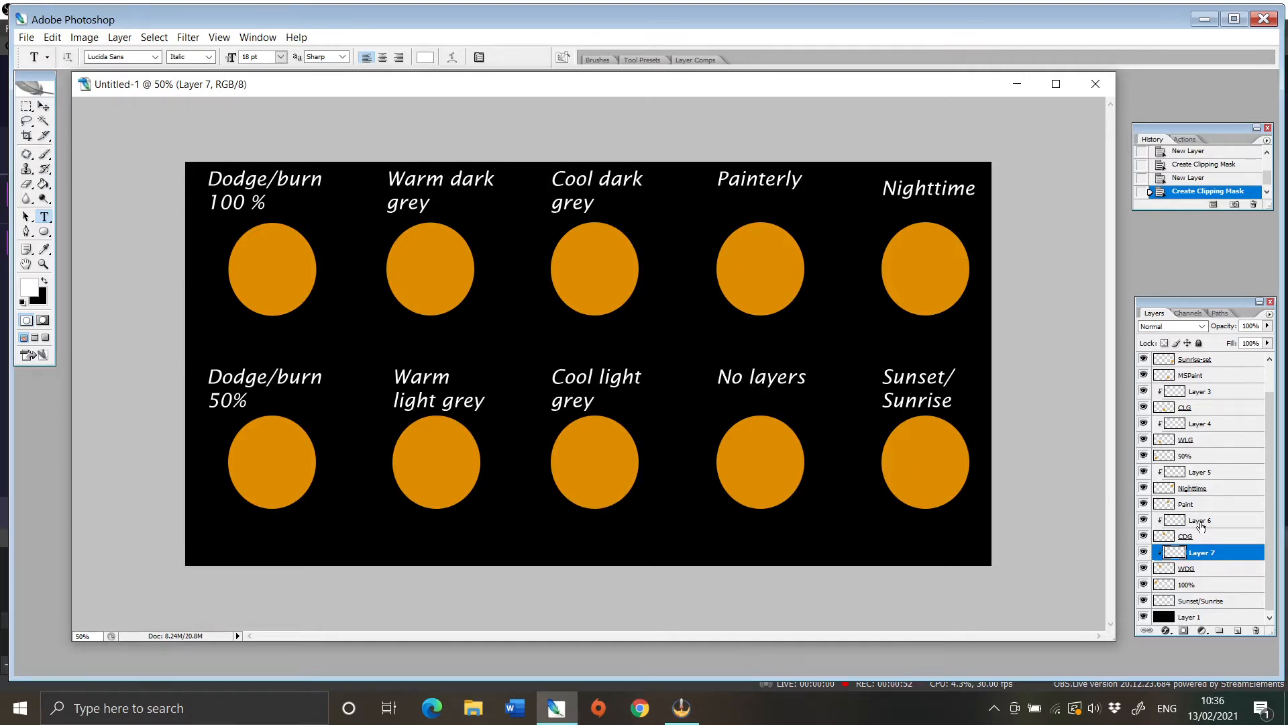
Select the 100% layer and set up the Burn tool with 100% exposure.
left_click(1201, 585)
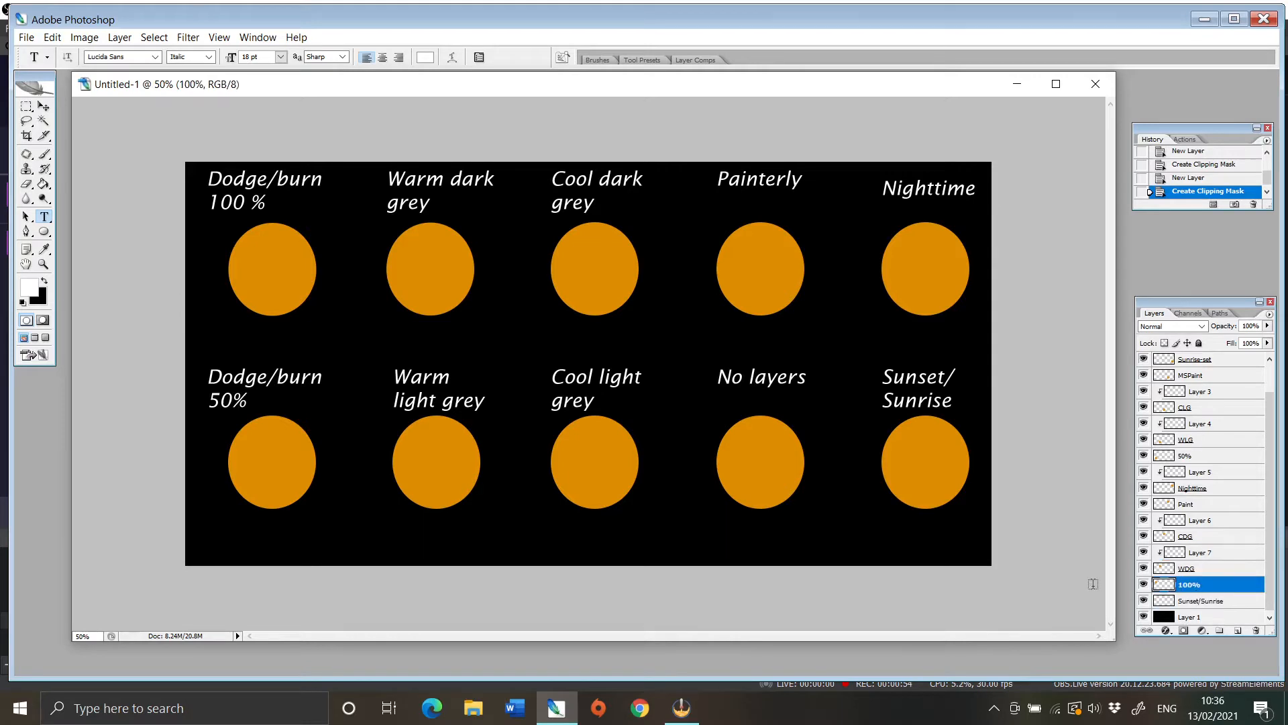
left_click_drag(41, 198, 111, 212)
left_click(274, 57)
left_click_drag(271, 70, 331, 78)
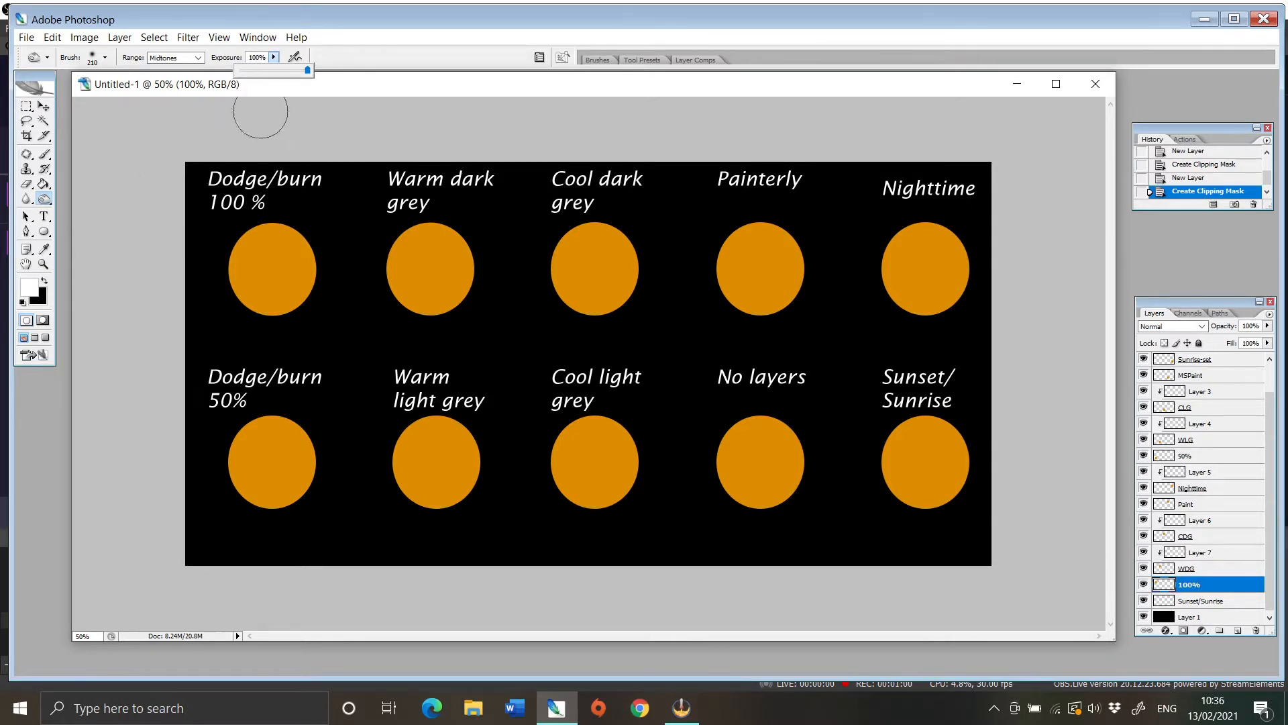
left_click(372, 88)
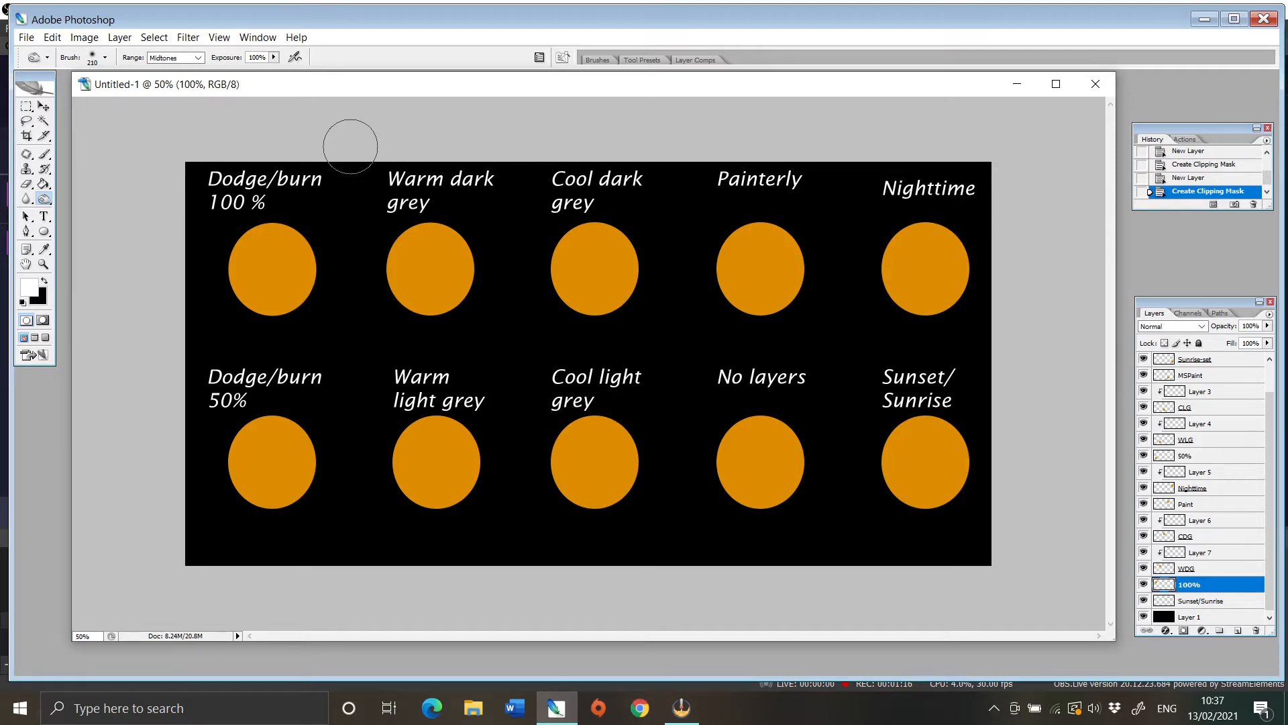
Try a burn stroke on the Dodge/burn 100 % circle with a 23 px brush, and undo it.
left_click(105, 58)
left_click_drag(54, 100, 50, 95)
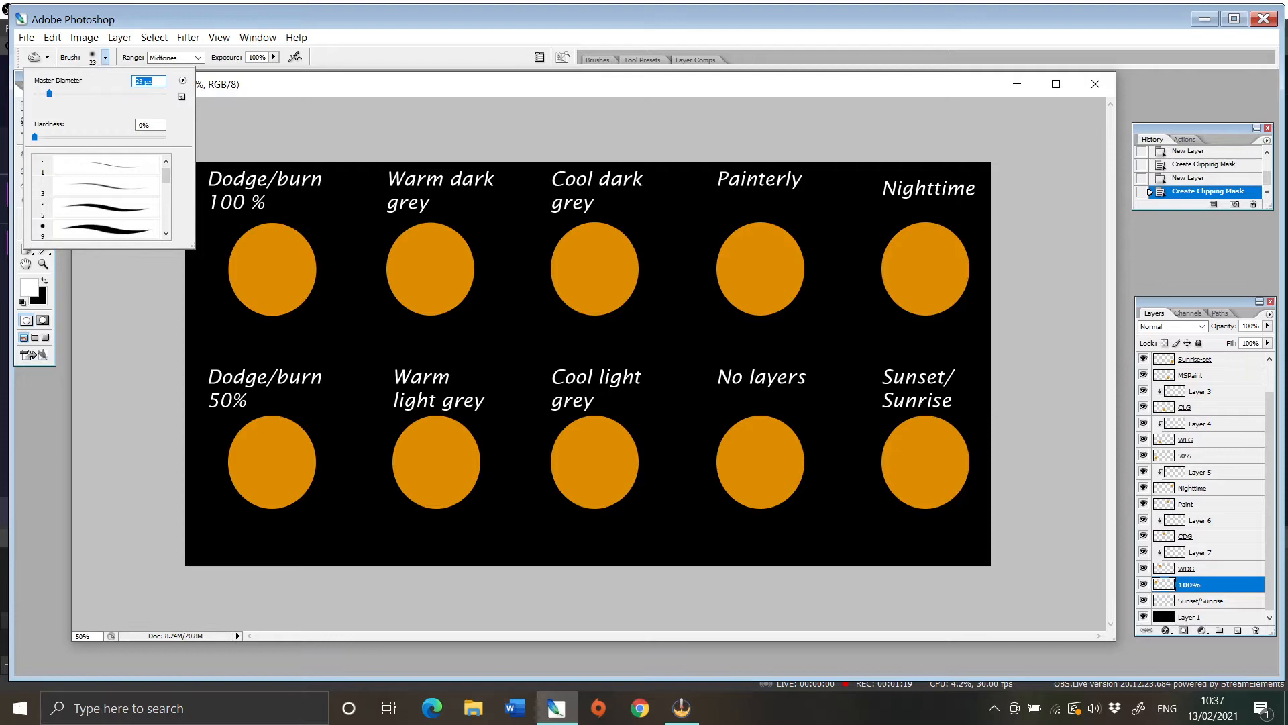
left_click(282, 241)
left_click_drag(282, 242, 284, 288)
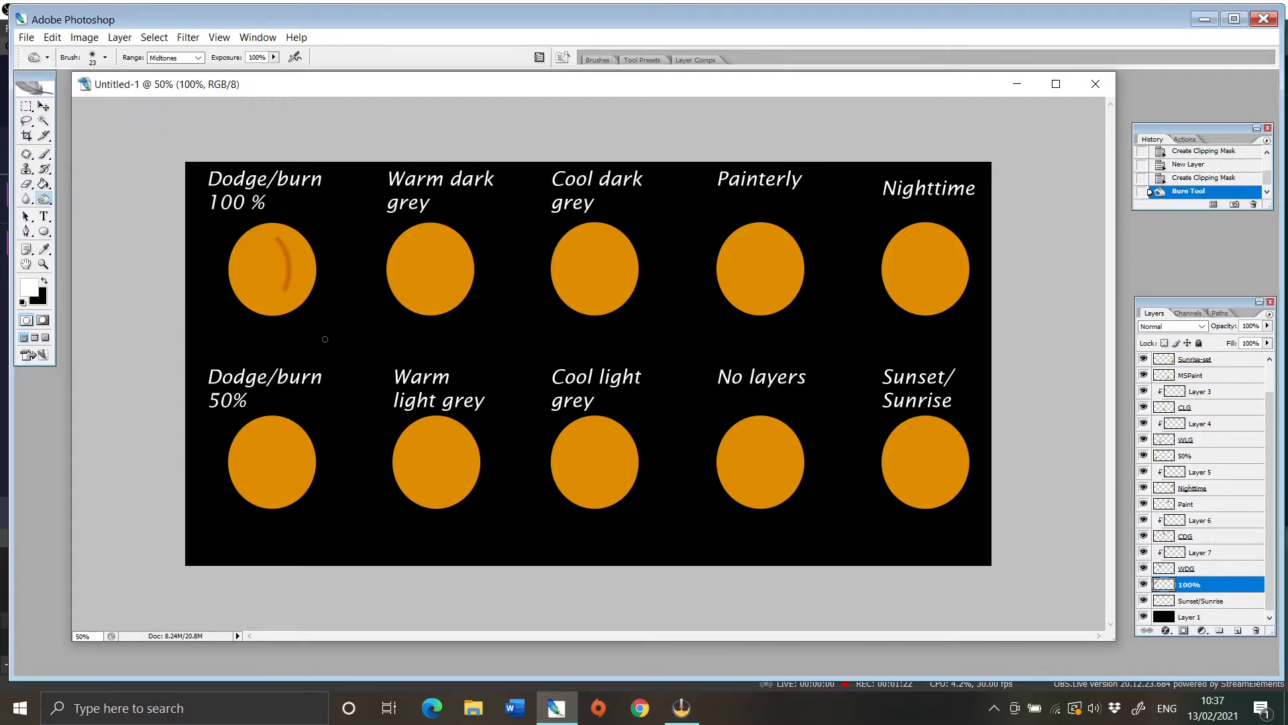
left_click(53, 37)
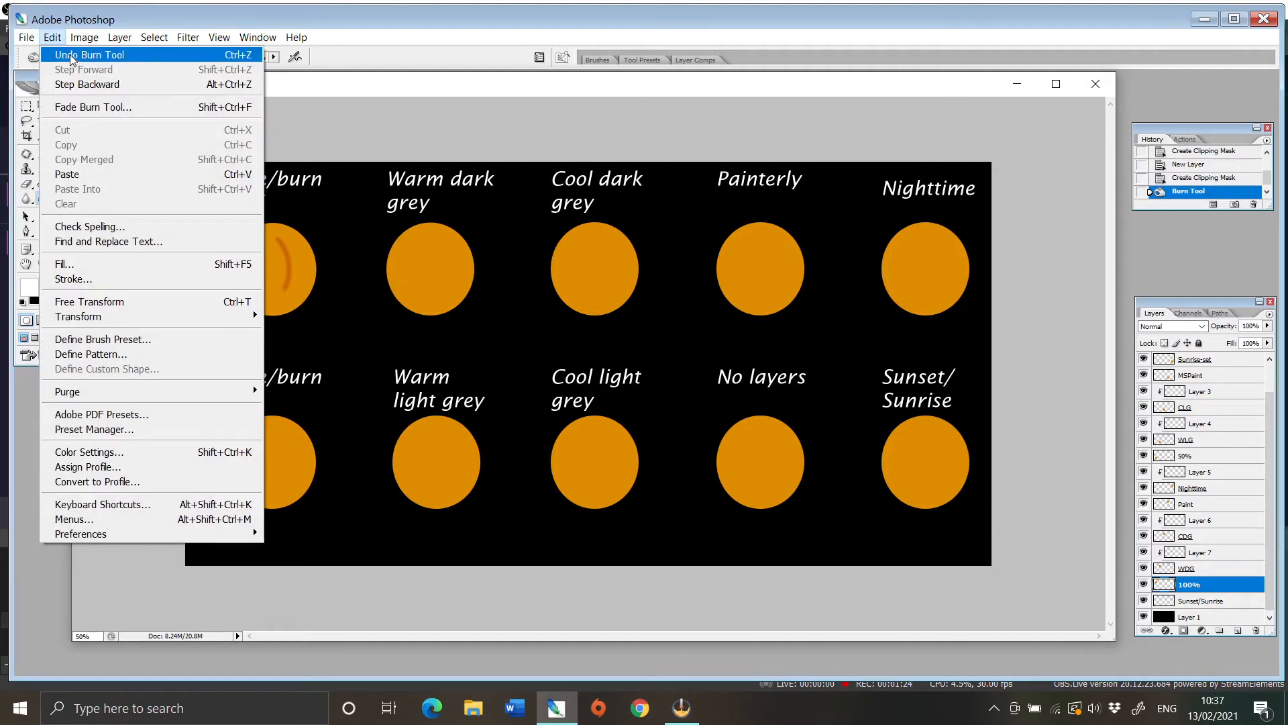
left_click(74, 51)
Darken the right and lower edges of the Dodge/burn 100 % circle with a 220 px Burn brush.
left_click(105, 57)
left_click_drag(73, 94, 130, 101)
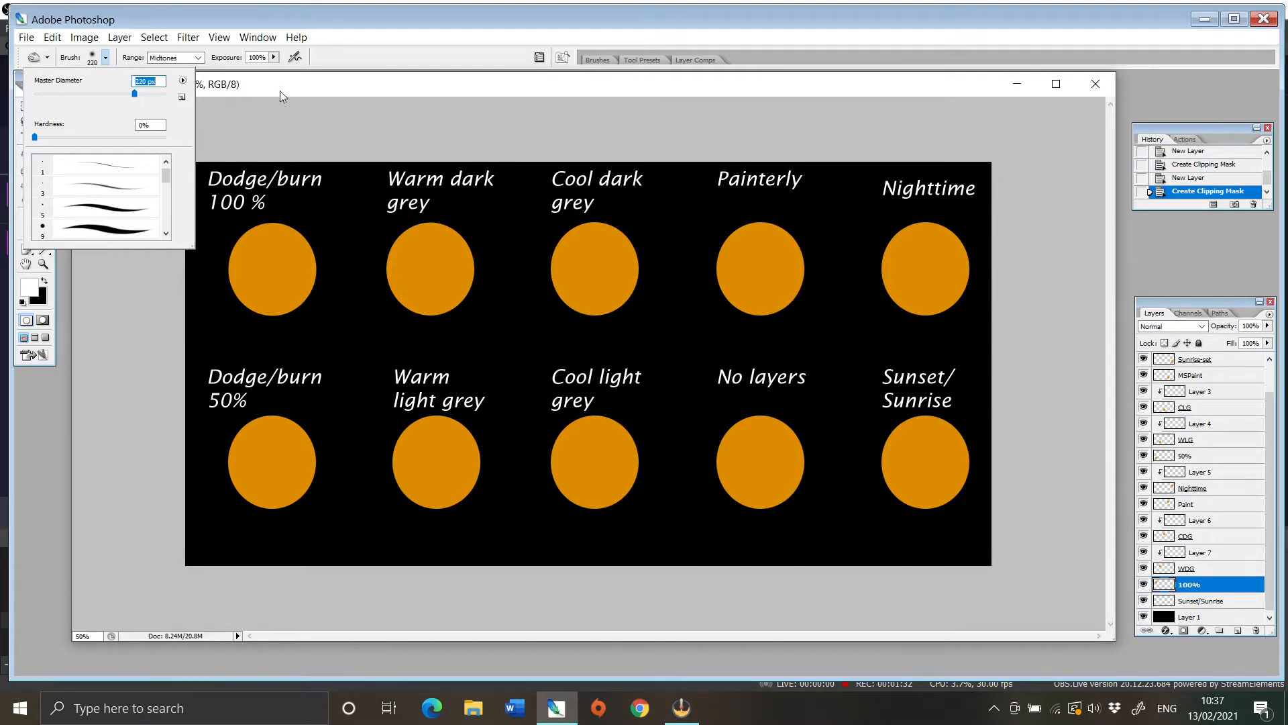
left_click(342, 116)
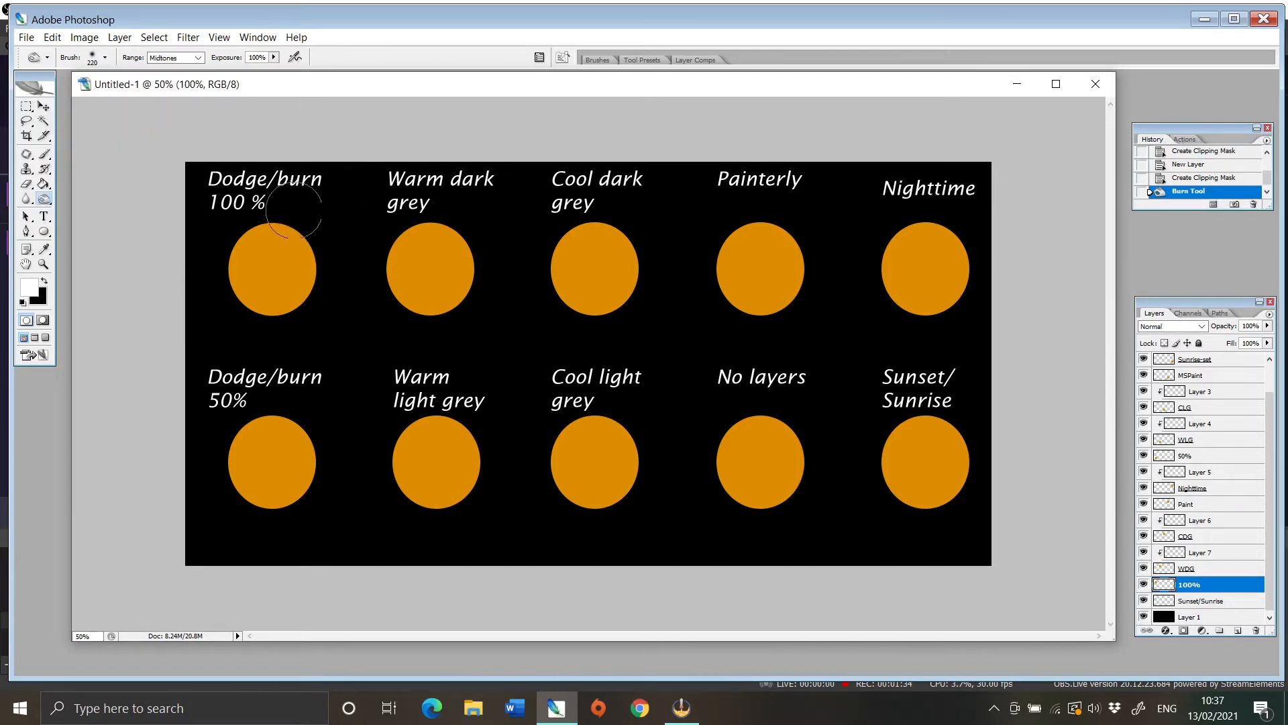
mouse_move(293, 210)
left_mouse_down()
mouse_move(316, 224)
mouse_move(328, 290)
mouse_move(264, 345)
left_mouse_up()
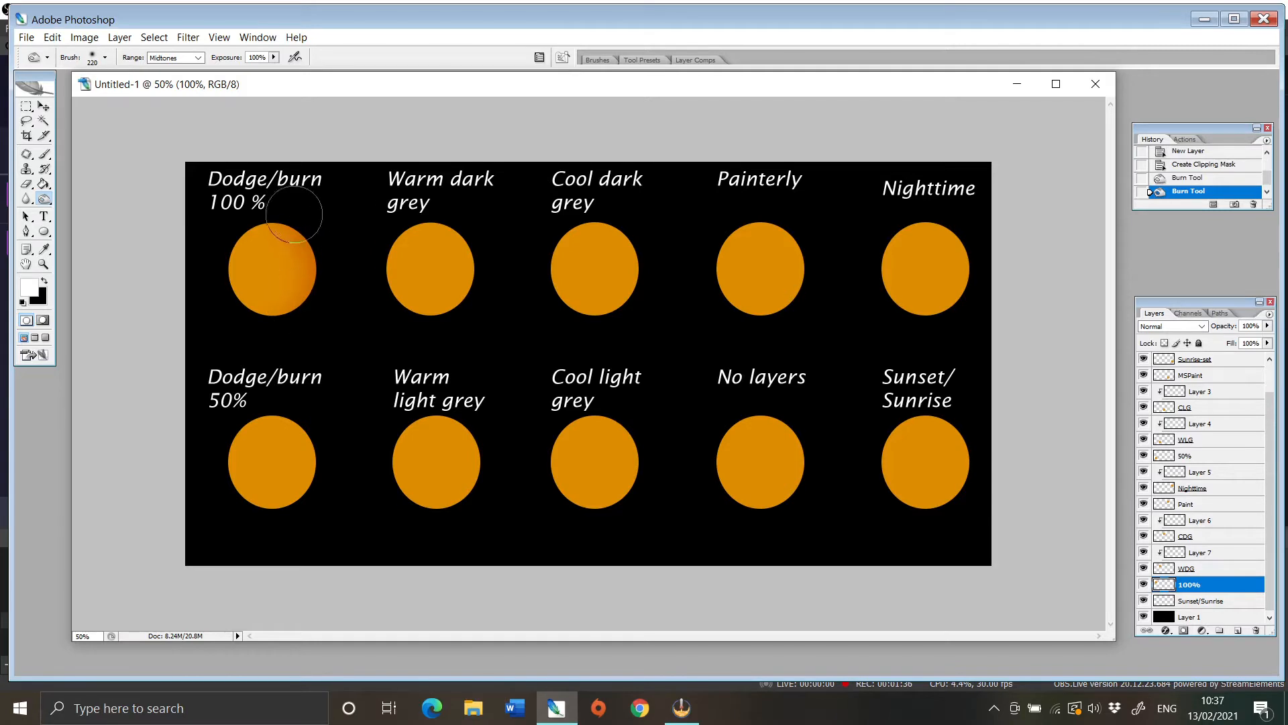
mouse_move(294, 215)
left_mouse_down()
mouse_move(306, 294)
mouse_move(248, 332)
mouse_move(330, 254)
mouse_move(320, 280)
mouse_move(220, 329)
mouse_move(334, 268)
mouse_move(322, 291)
mouse_move(224, 324)
mouse_move(298, 310)
mouse_move(323, 254)
mouse_move(303, 229)
mouse_move(314, 311)
mouse_move(314, 235)
mouse_move(306, 313)
mouse_move(240, 337)
mouse_move(320, 308)
mouse_move(223, 329)
mouse_move(260, 332)
mouse_move(324, 282)
mouse_move(279, 329)
mouse_move(218, 309)
mouse_move(311, 312)
mouse_move(340, 263)
mouse_move(326, 238)
mouse_move(327, 261)
mouse_move(268, 332)
mouse_move(329, 283)
mouse_move(256, 335)
mouse_move(325, 262)
mouse_move(310, 320)
mouse_move(267, 310)
mouse_move(342, 278)
mouse_move(324, 246)
mouse_move(264, 332)
mouse_move(316, 302)
mouse_move(227, 331)
mouse_move(307, 316)
mouse_move(337, 266)
left_mouse_up()
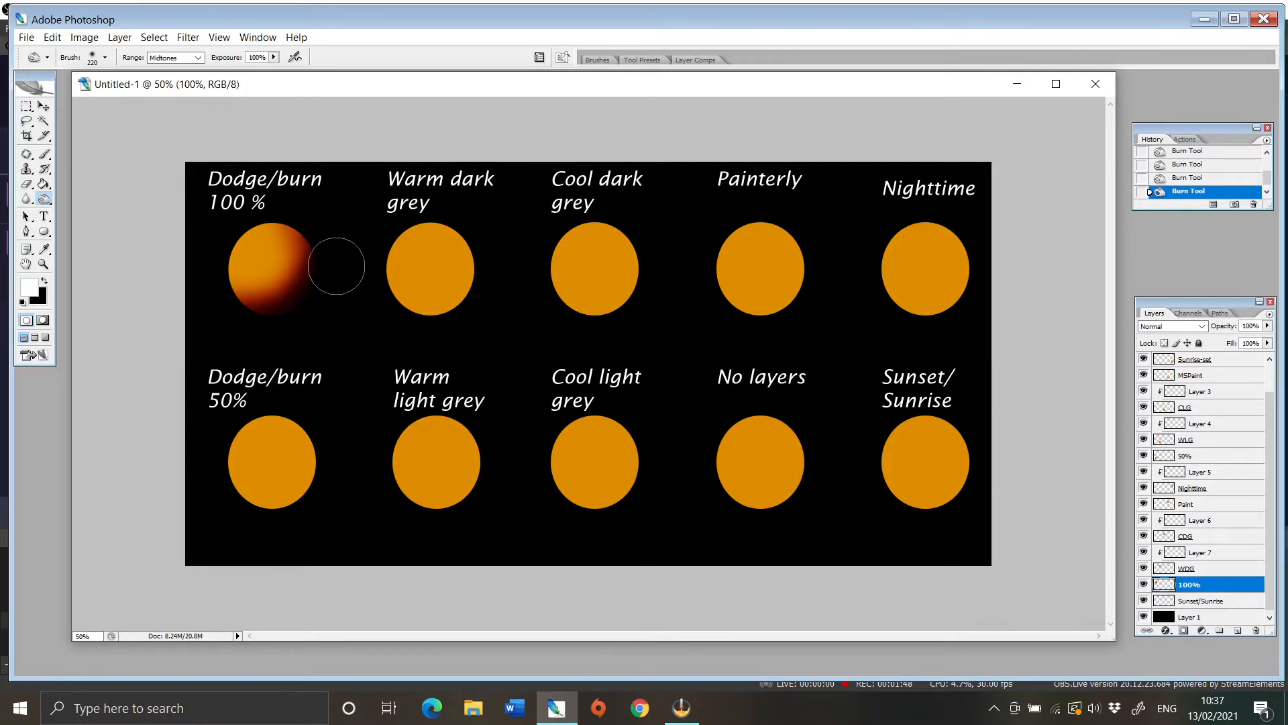
Brighten the upper-left area of the Dodge/burn 100 % circle using the Dodge tool at 100% exposure.
right_click(42, 205)
left_click(94, 197)
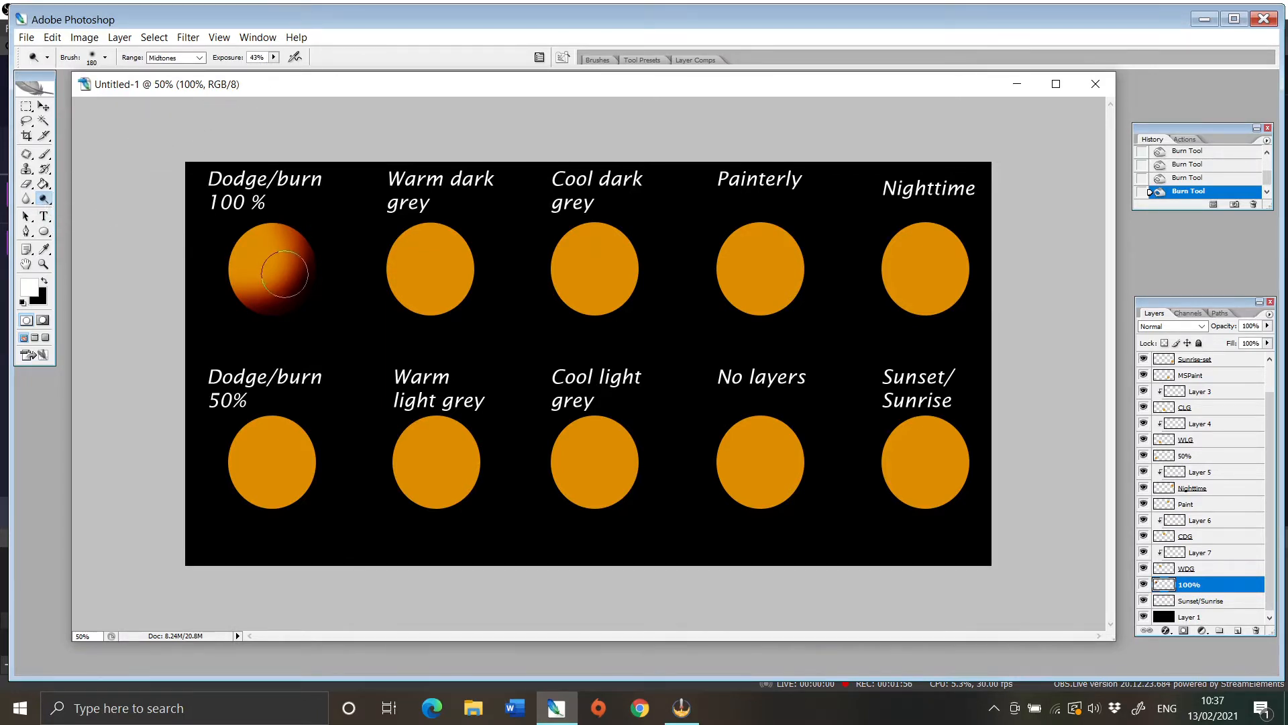
left_click_drag(285, 274, 277, 295)
left_click_drag(276, 71, 312, 70)
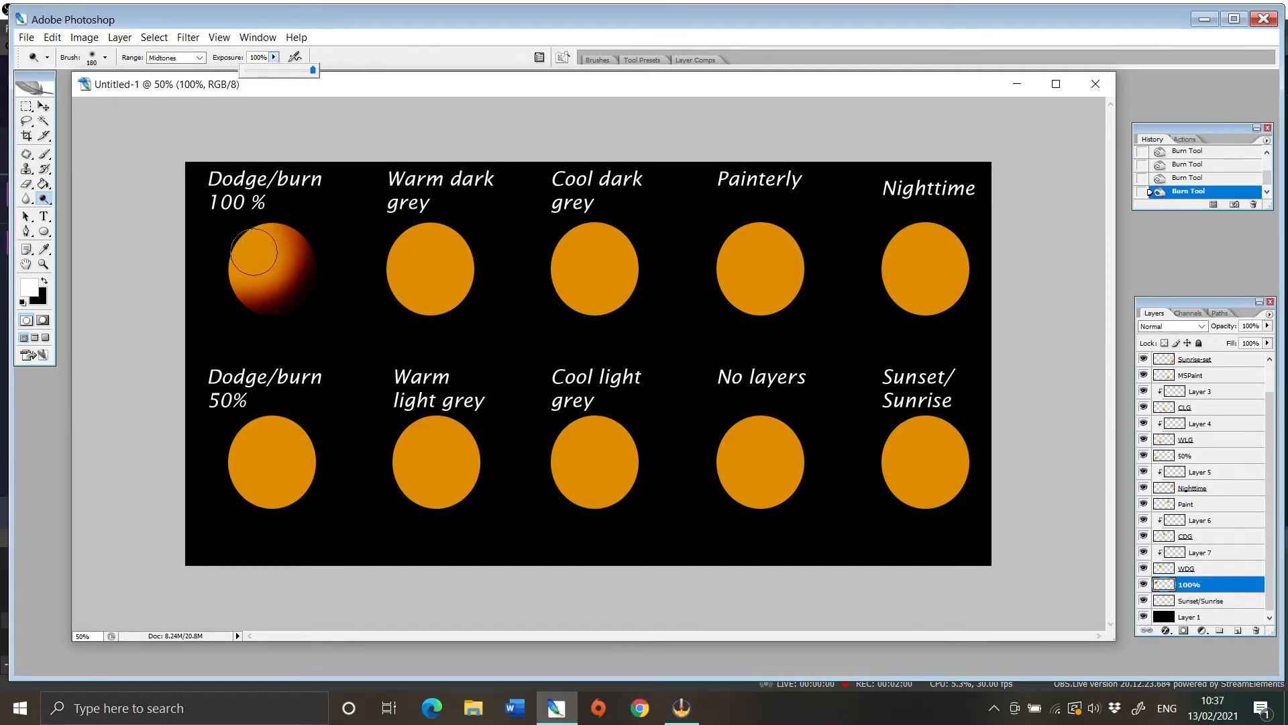
mouse_move(253, 253)
left_mouse_down()
mouse_move(263, 242)
mouse_move(262, 259)
left_mouse_up()
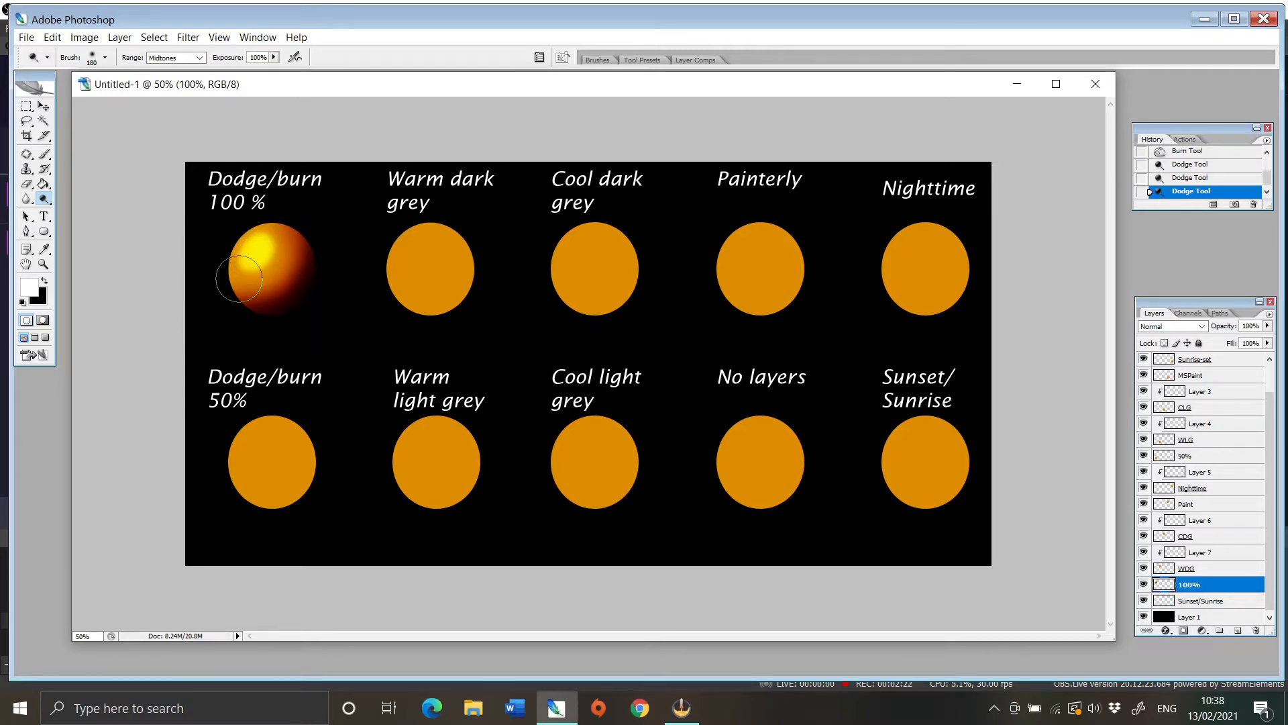
mouse_move(238, 278)
left_mouse_down()
mouse_move(263, 255)
mouse_move(249, 264)
left_mouse_up()
left_click(213, 306)
Examine the shading of the Dodge/burn 100 % circle up close.
left_click(43, 264)
left_click(65, 57)
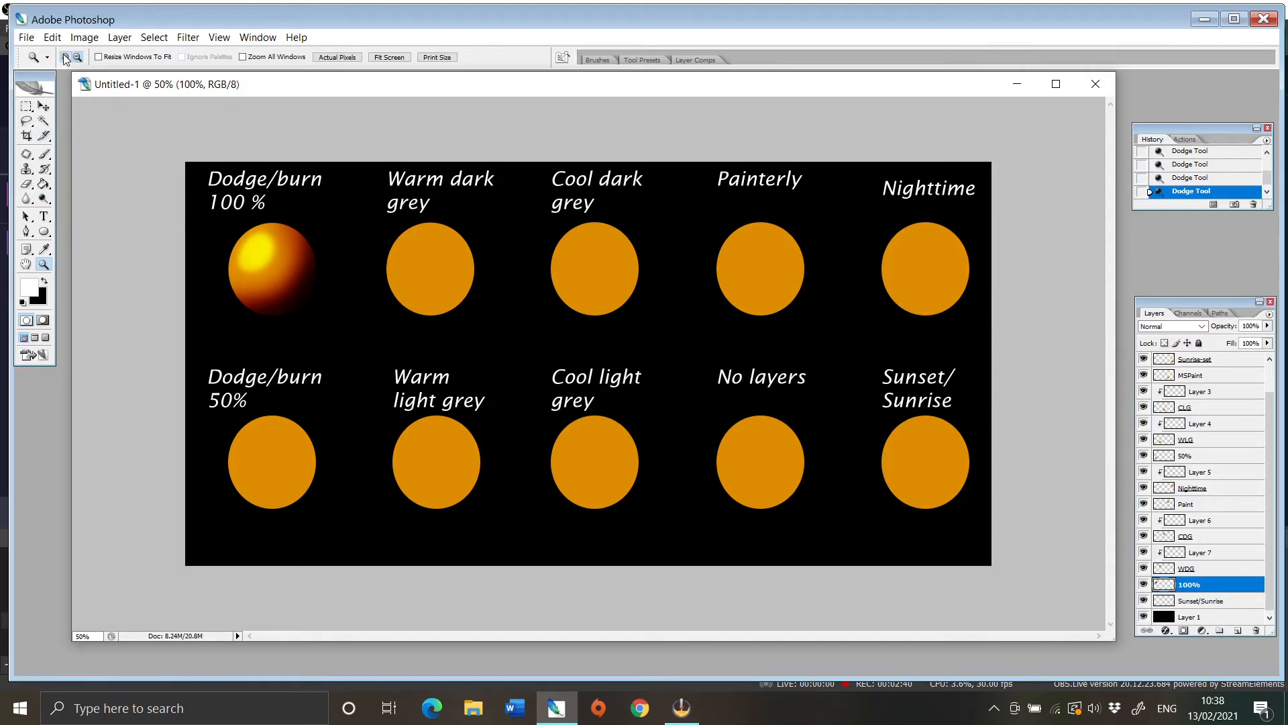
left_click(311, 259)
left_click(204, 259)
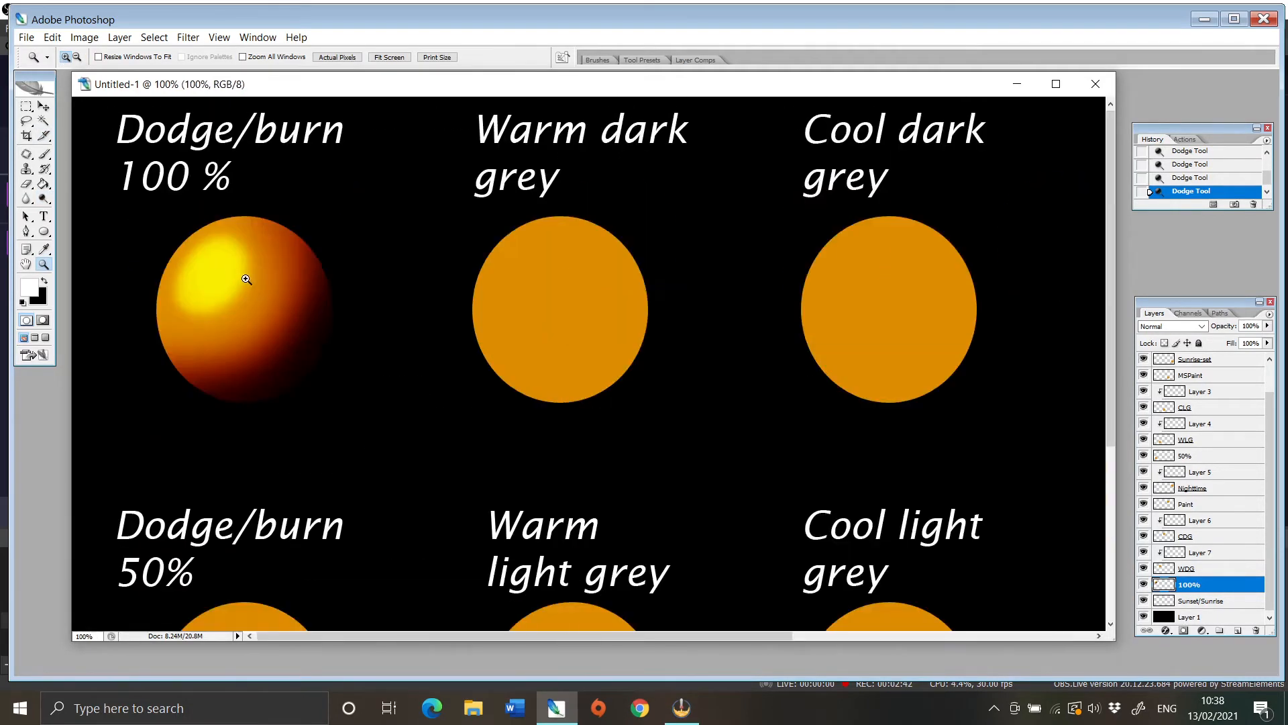
left_click(293, 333)
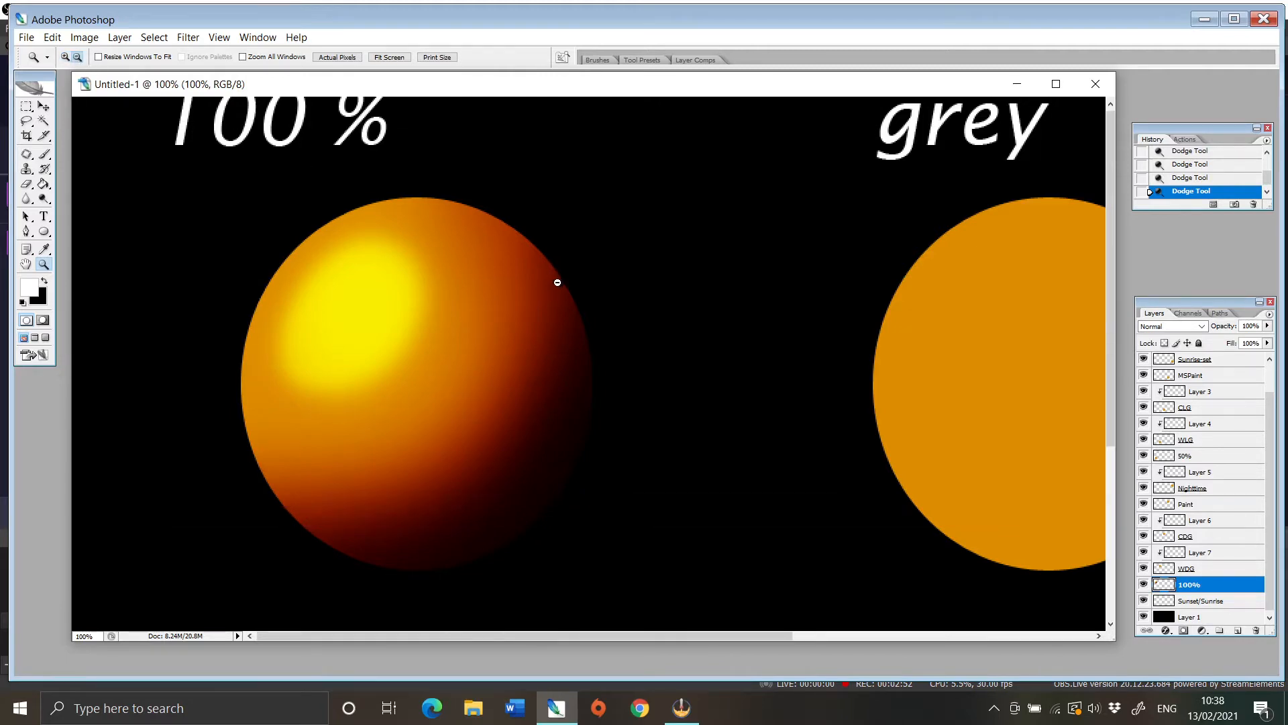
left_click(537, 302, "alt")
left_click(519, 328, "alt")
left_click(482, 318, "alt")
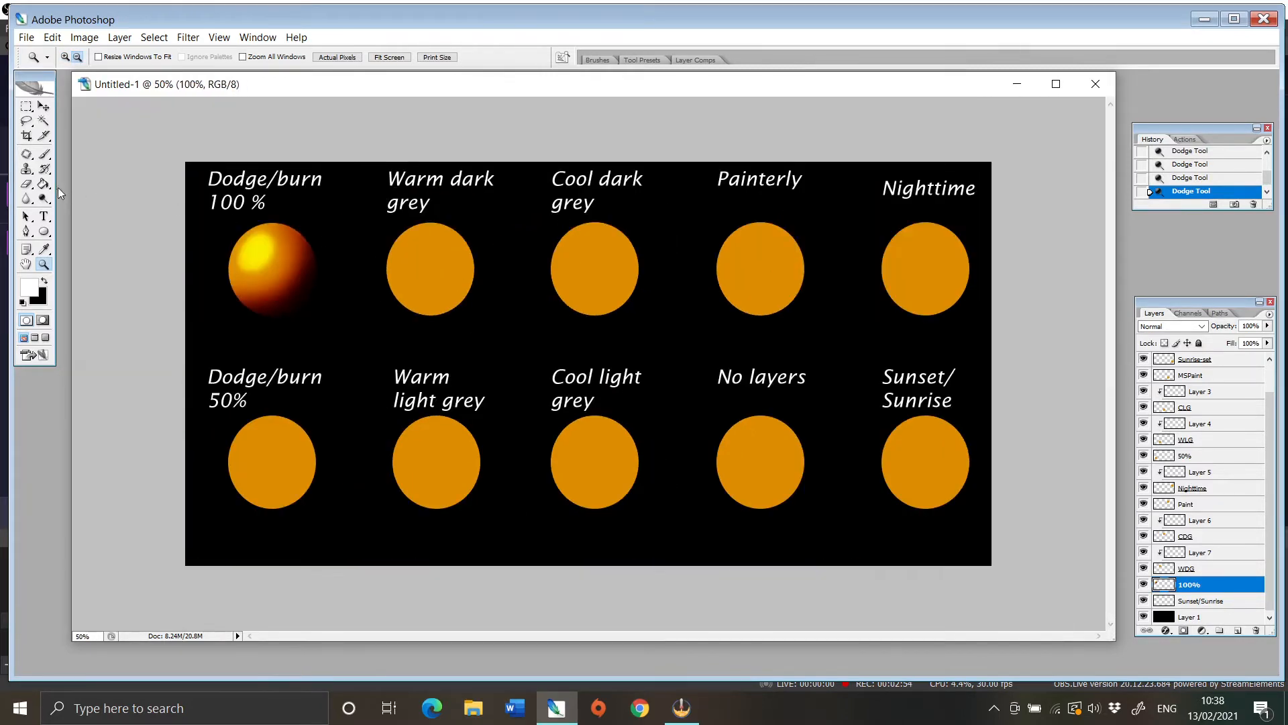
Select Layer 7, clipped to the WDG circle, and set the foreground colour to the warm dark grey 261e1e.
key("b")
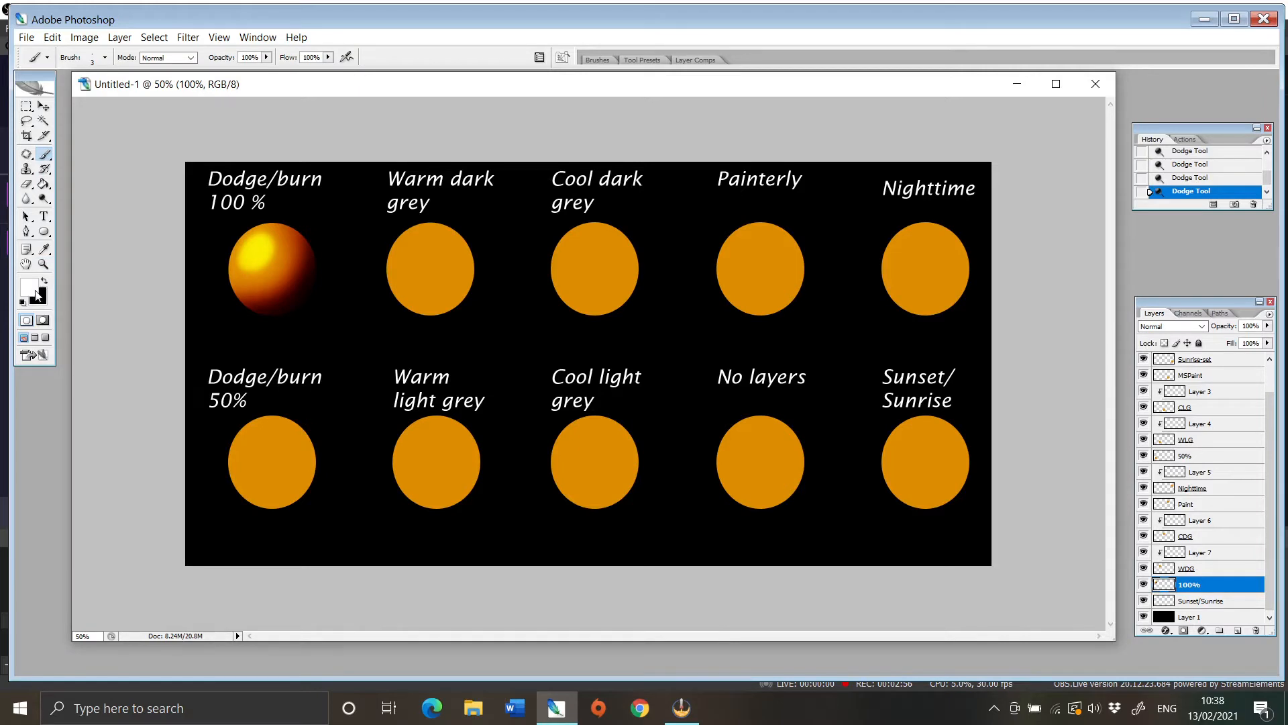
left_click(44, 281)
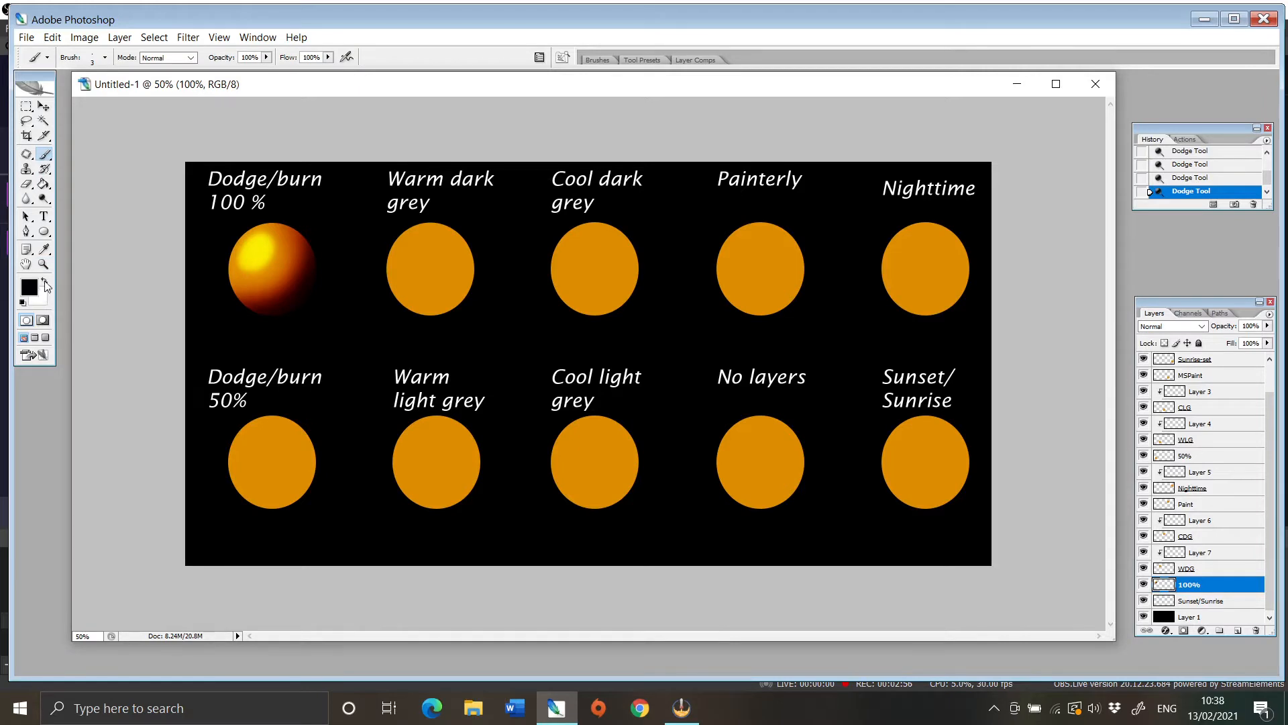
left_click(1205, 572)
left_click(1202, 554)
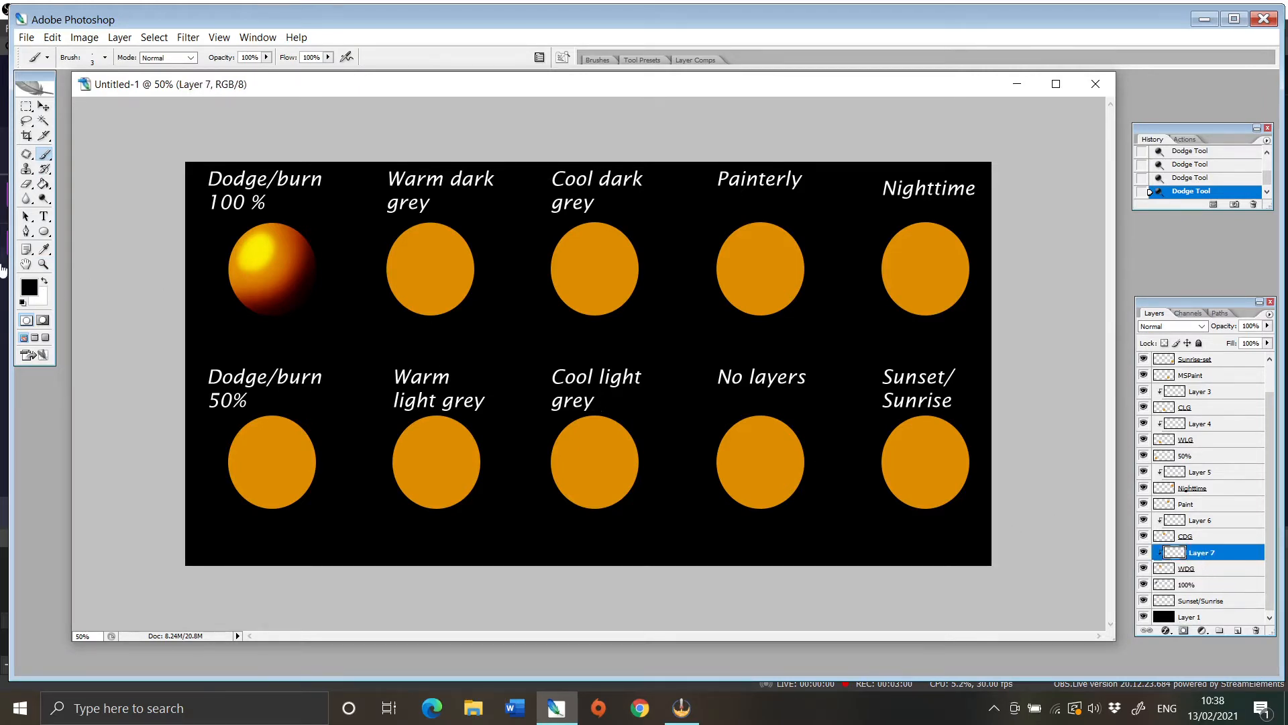
left_click(31, 289)
left_click_drag(398, 369, 832, 244)
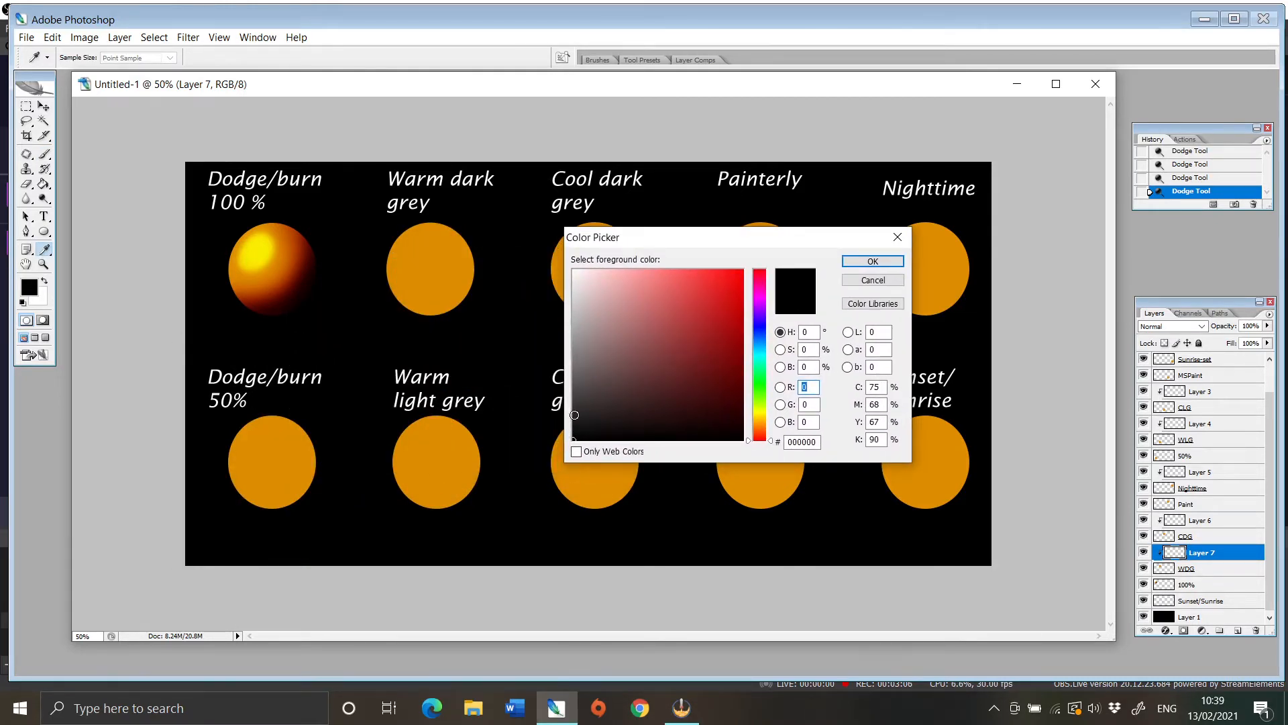
mouse_move(574, 414)
left_mouse_down()
mouse_move(564, 413)
mouse_move(626, 412)
mouse_move(606, 414)
left_mouse_up()
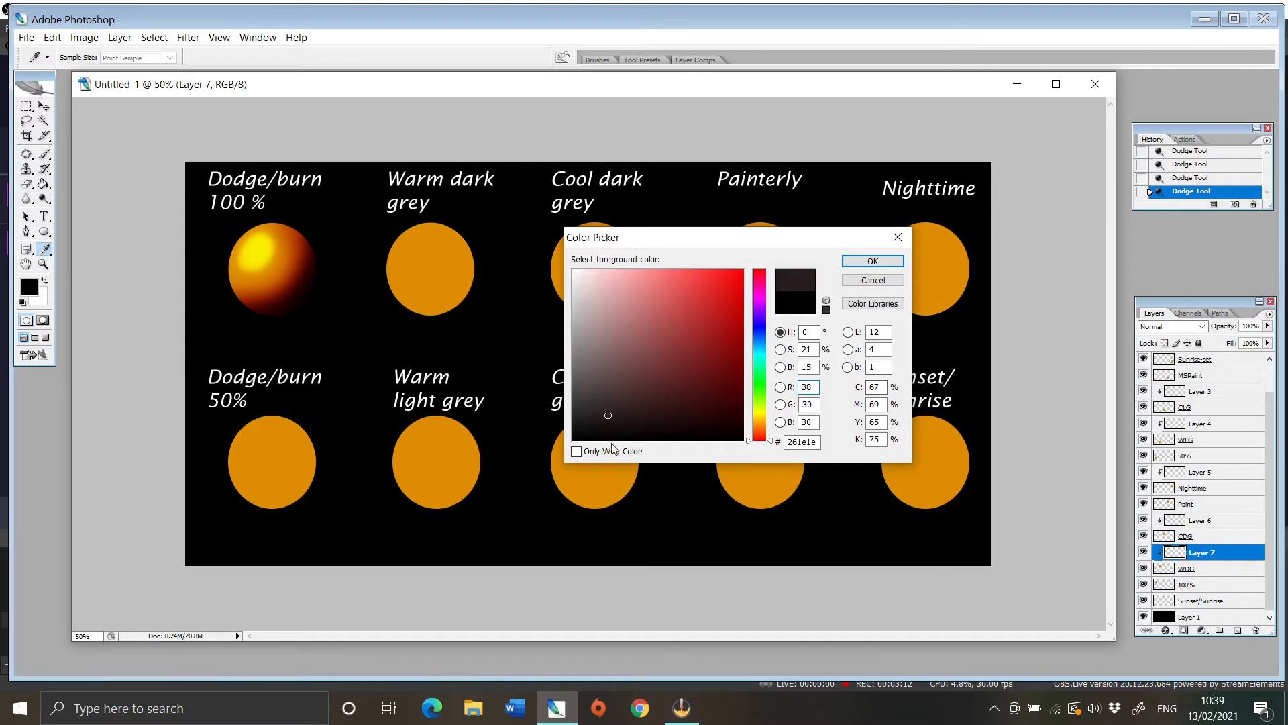
left_click(873, 261)
Paint a lower-right shadow on the Warm dark grey circle with a soft 200 px brush and set Layer 7 to Multiply.
key("b")
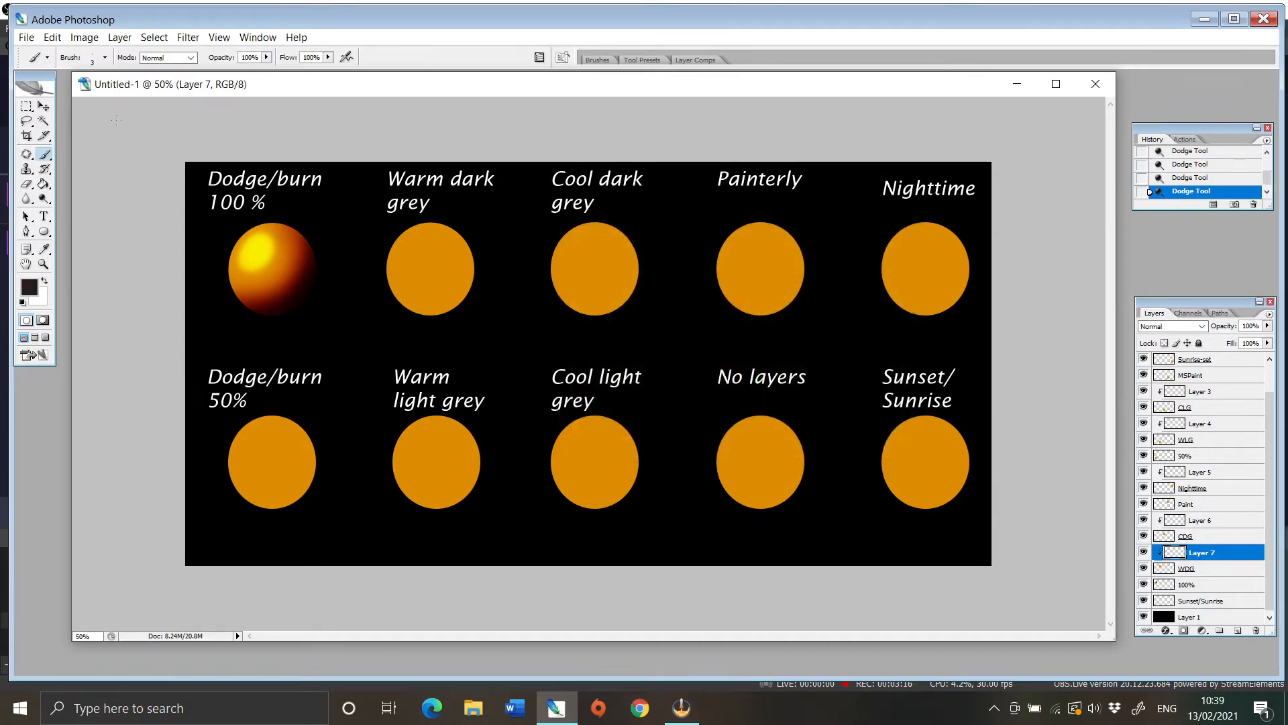
left_click(105, 59)
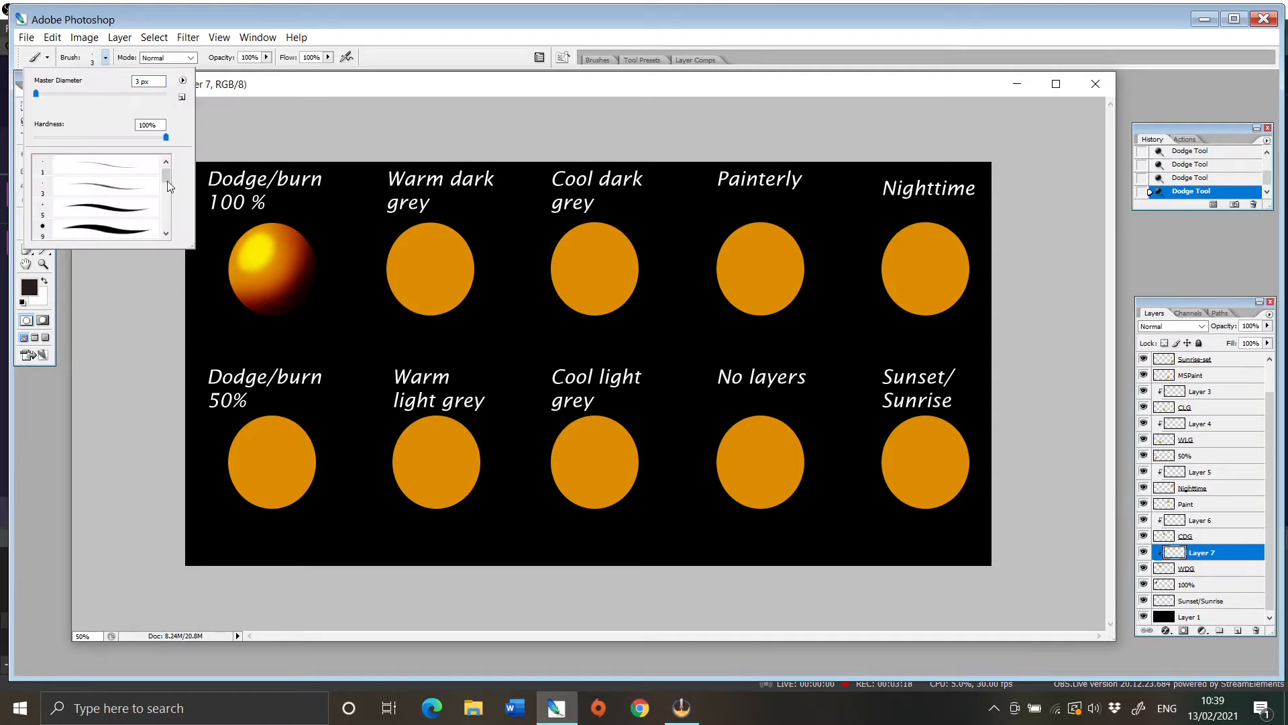
scroll(169, 183, "down", 5)
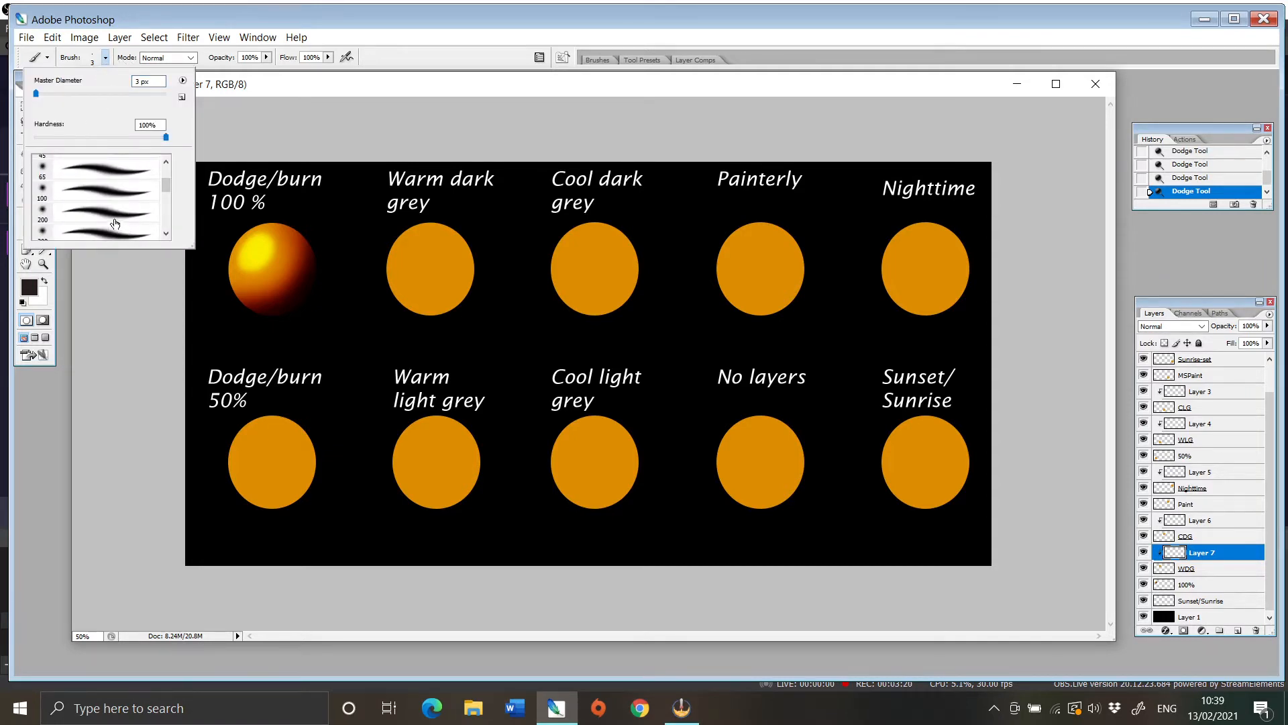
left_click(115, 225)
left_click(500, 227)
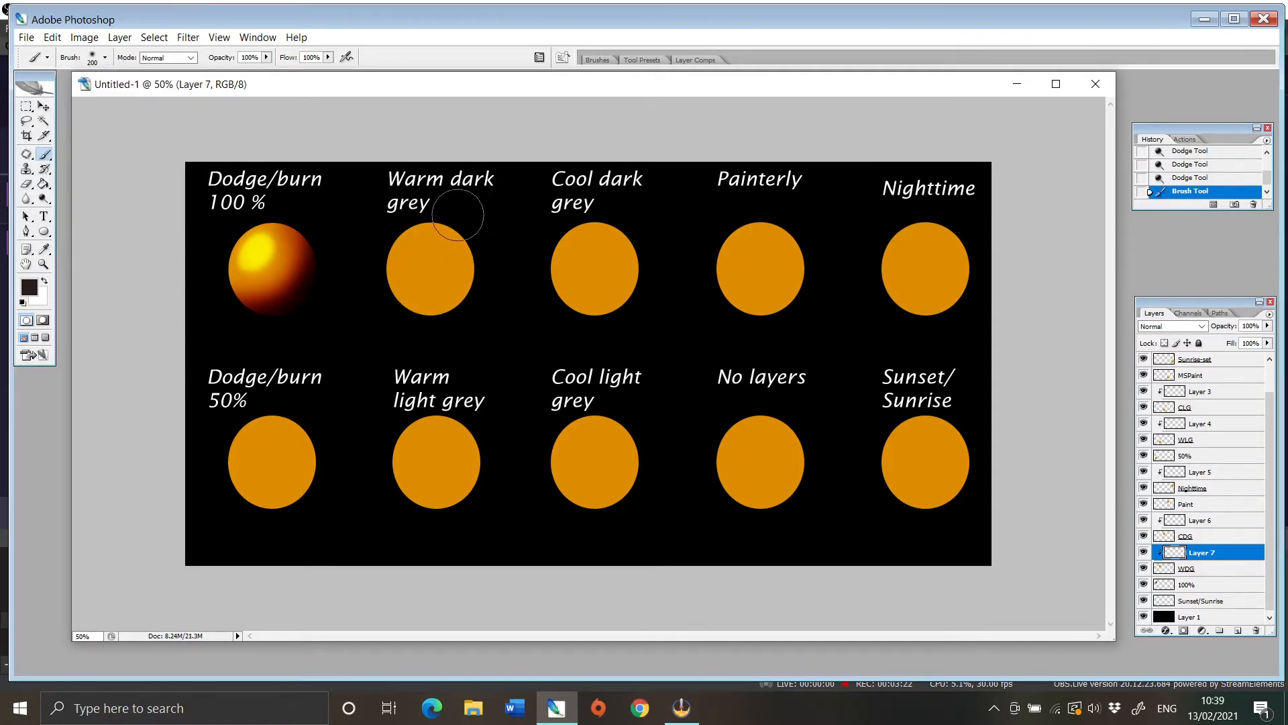
mouse_move(457, 215)
left_mouse_down()
mouse_move(482, 273)
mouse_move(460, 306)
mouse_move(413, 328)
mouse_move(479, 227)
mouse_move(464, 216)
mouse_move(467, 288)
mouse_move(391, 331)
left_mouse_up()
mouse_move(477, 224)
left_mouse_down()
mouse_move(474, 281)
mouse_move(376, 333)
left_mouse_up()
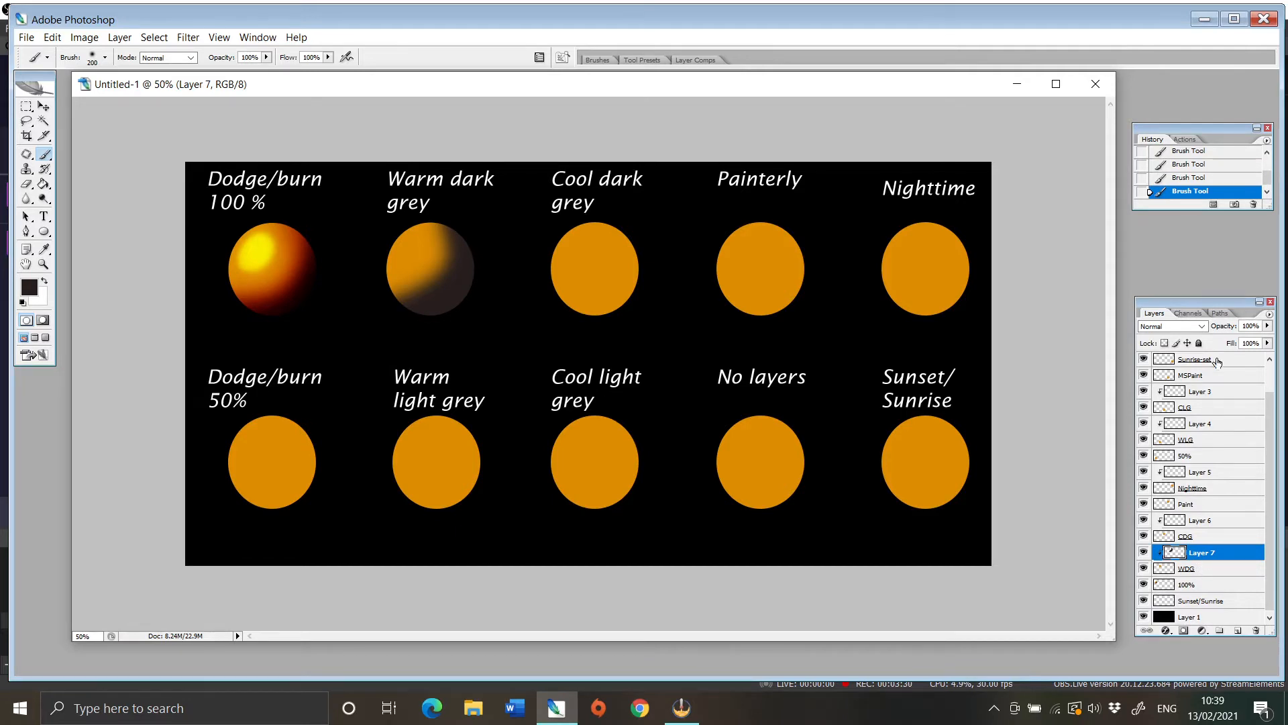
left_click(1200, 327)
left_click(1172, 396)
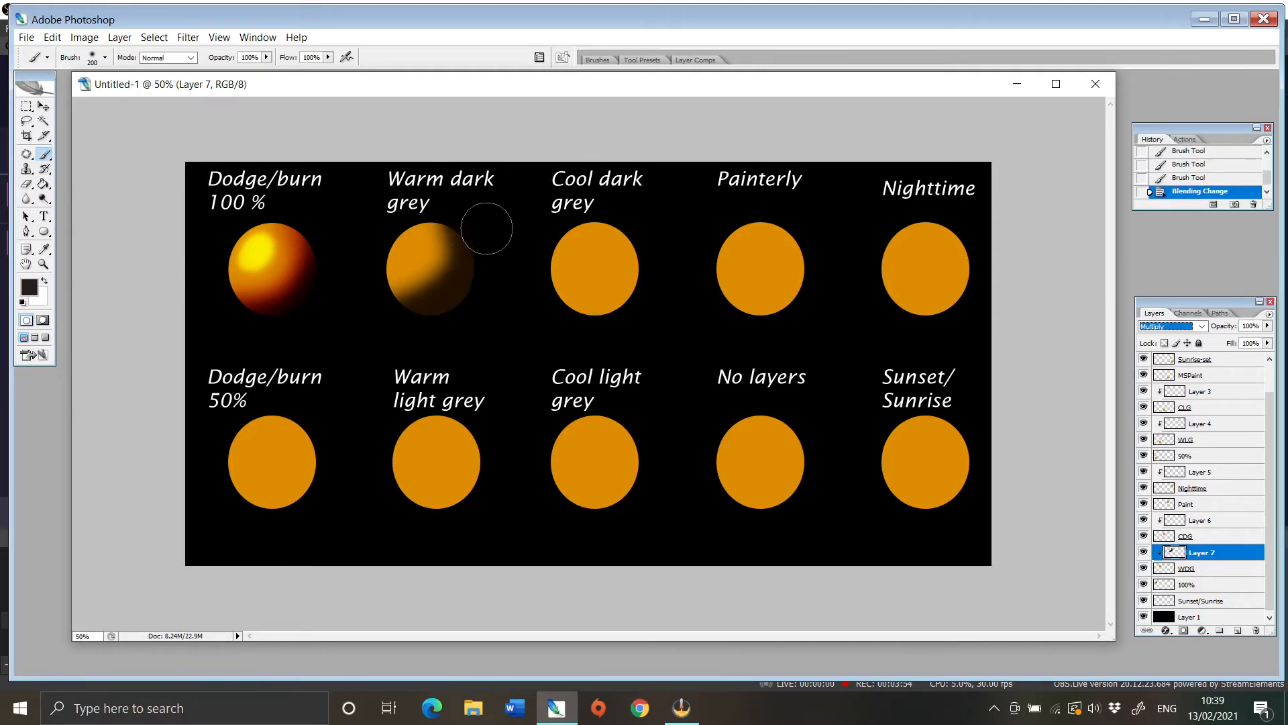
Select Layer 6, clipped to the CDG circle, and set the foreground to a cool dark grey with hue 198°.
left_click(1201, 521)
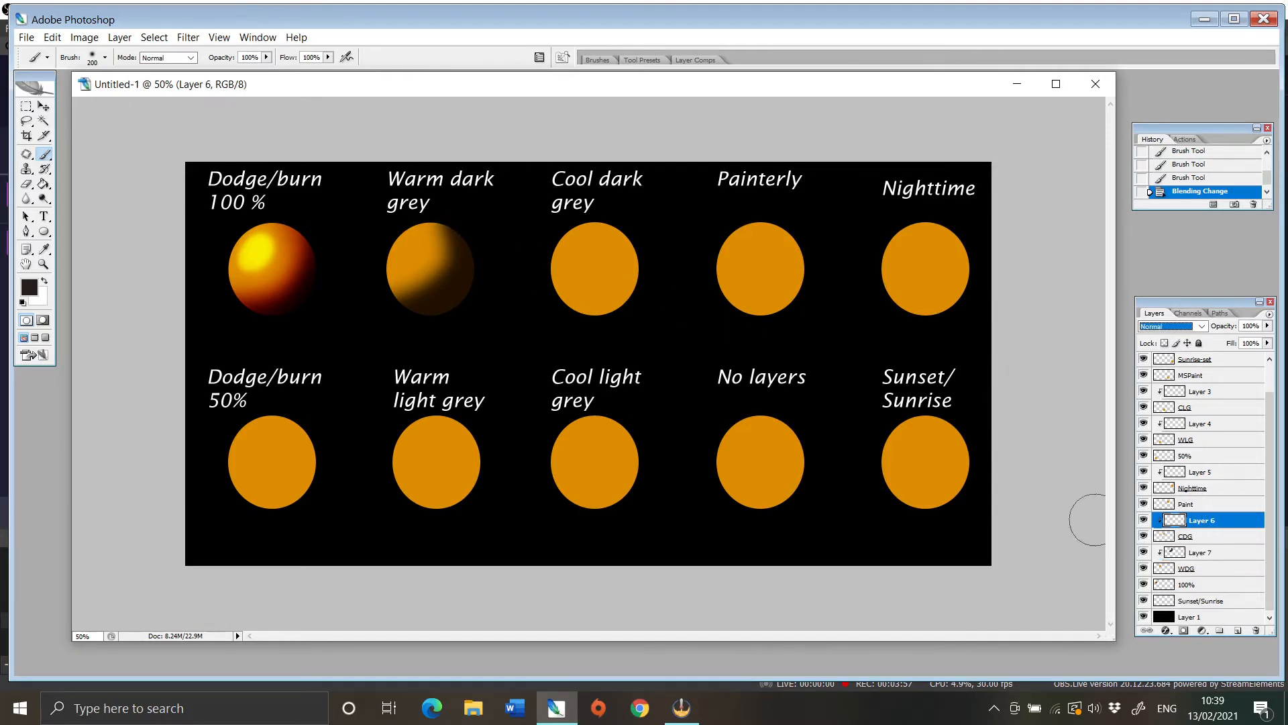
left_click(27, 289)
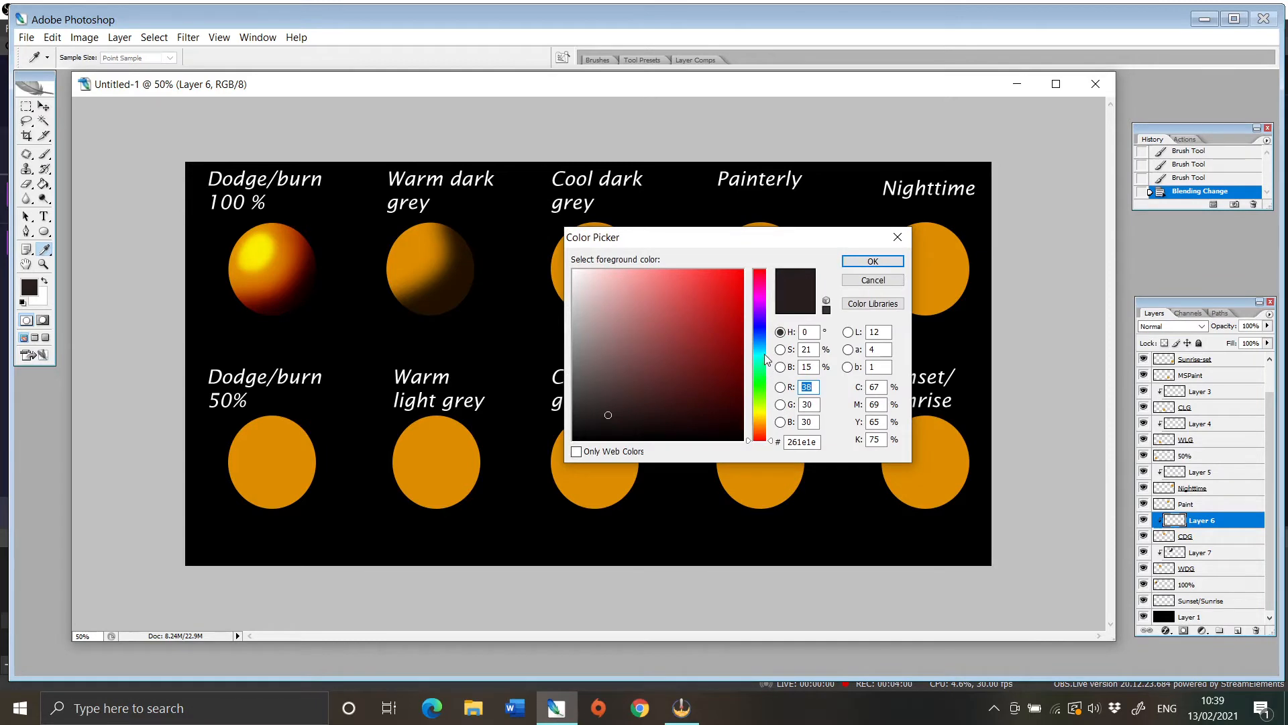
left_click(762, 348)
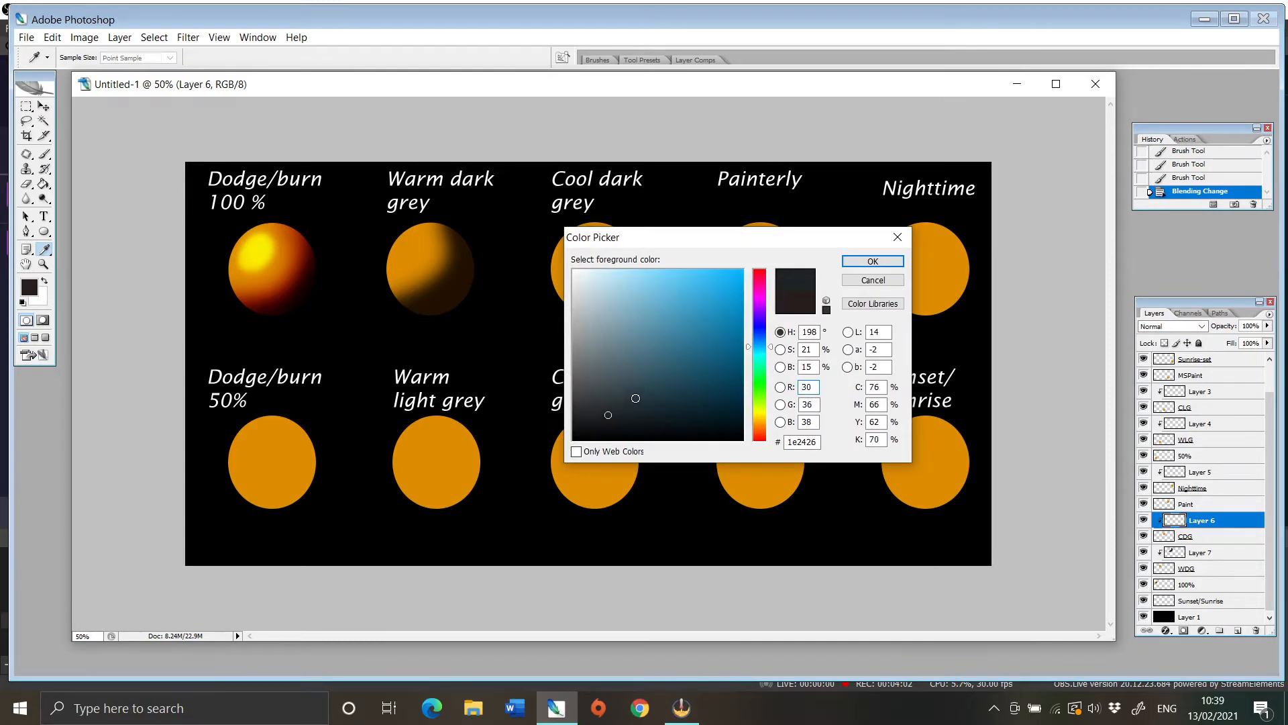
left_click(642, 399)
left_click_drag(636, 404, 642, 409)
left_click(866, 262)
Brush a lower-right shadow onto the Cool dark grey circle and set Layer 6 to Multiply.
key("b")
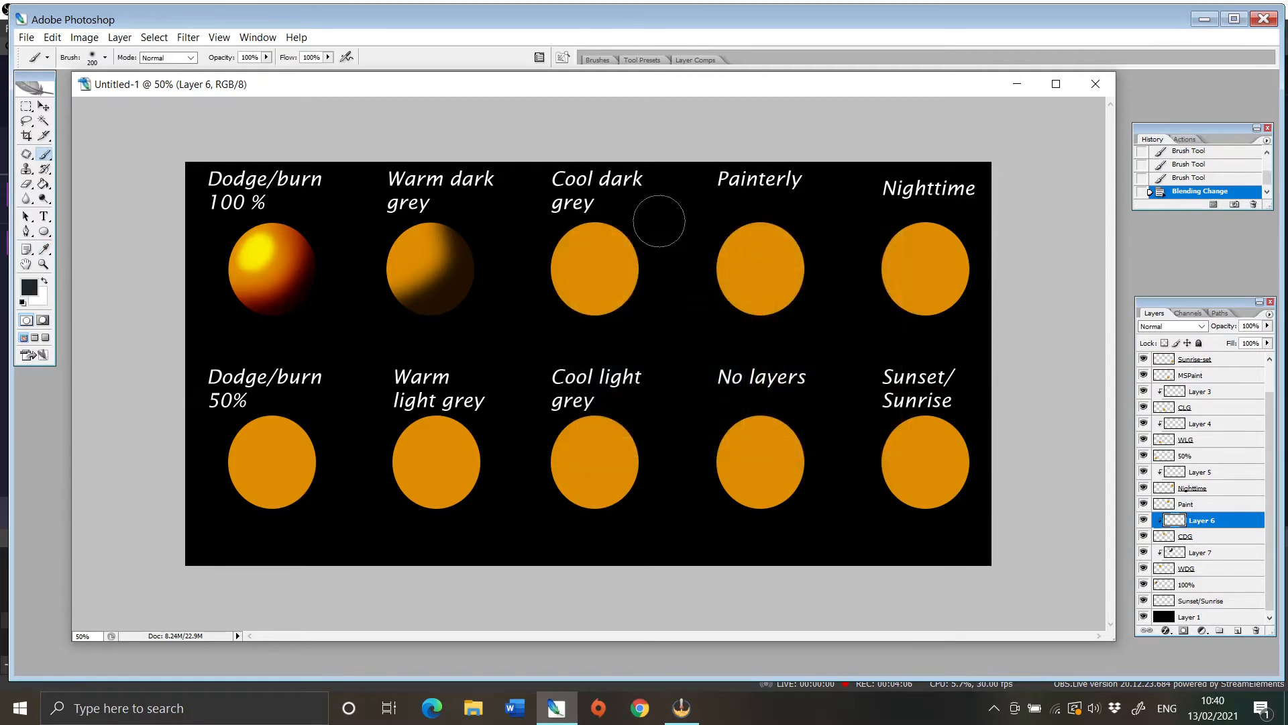
mouse_move(654, 214)
left_mouse_down()
mouse_move(643, 275)
mouse_move(594, 331)
mouse_move(562, 338)
left_mouse_up()
mouse_move(638, 216)
left_mouse_down()
mouse_move(614, 291)
mouse_move(549, 316)
left_mouse_up()
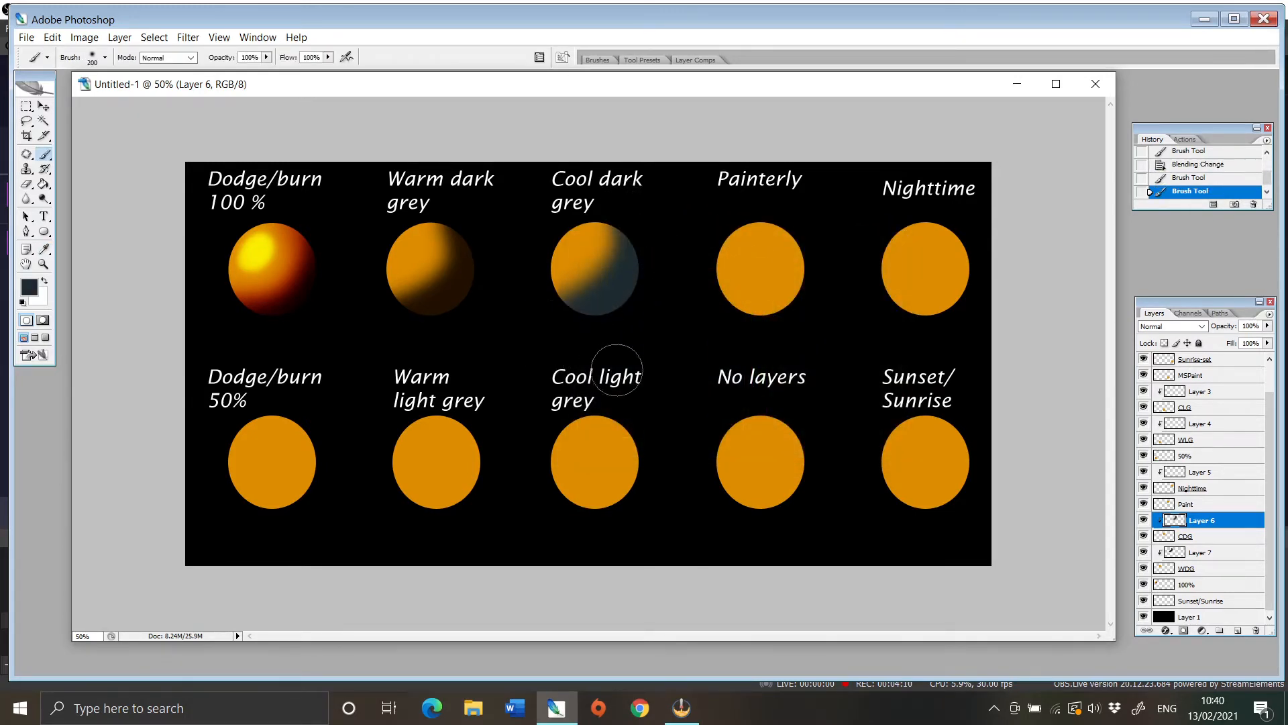
left_click(1173, 326)
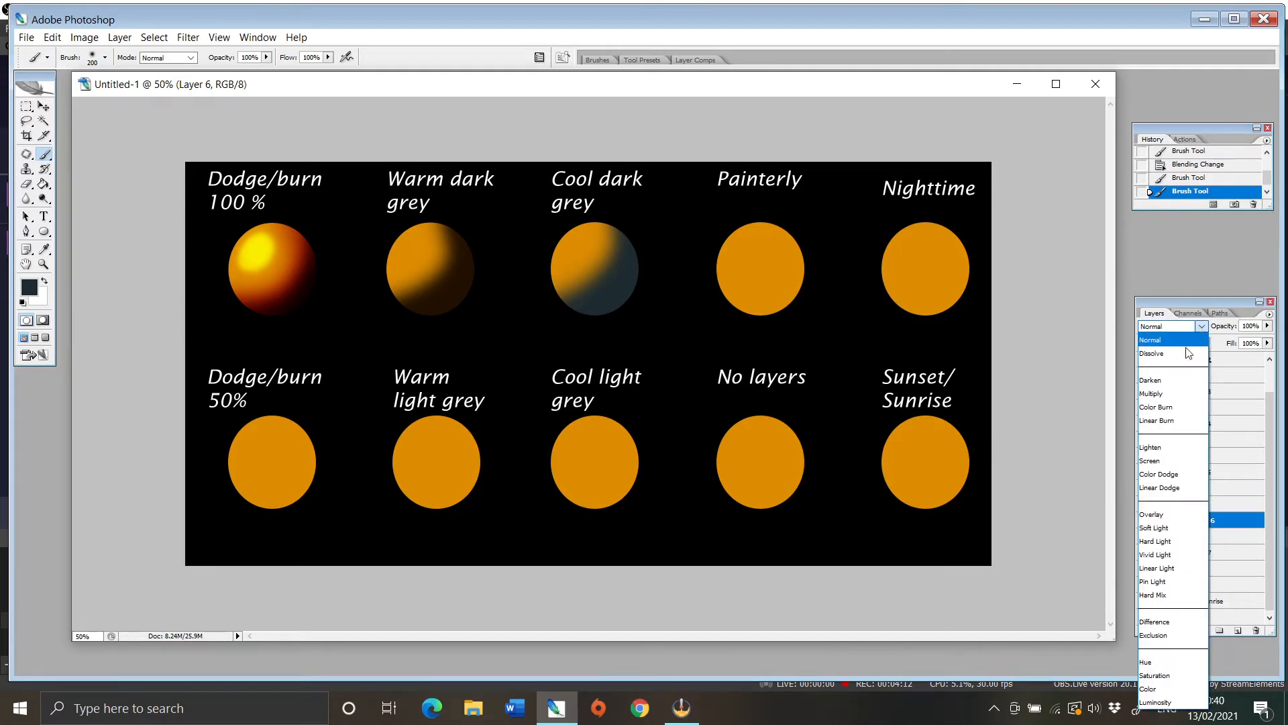
left_click(1164, 401)
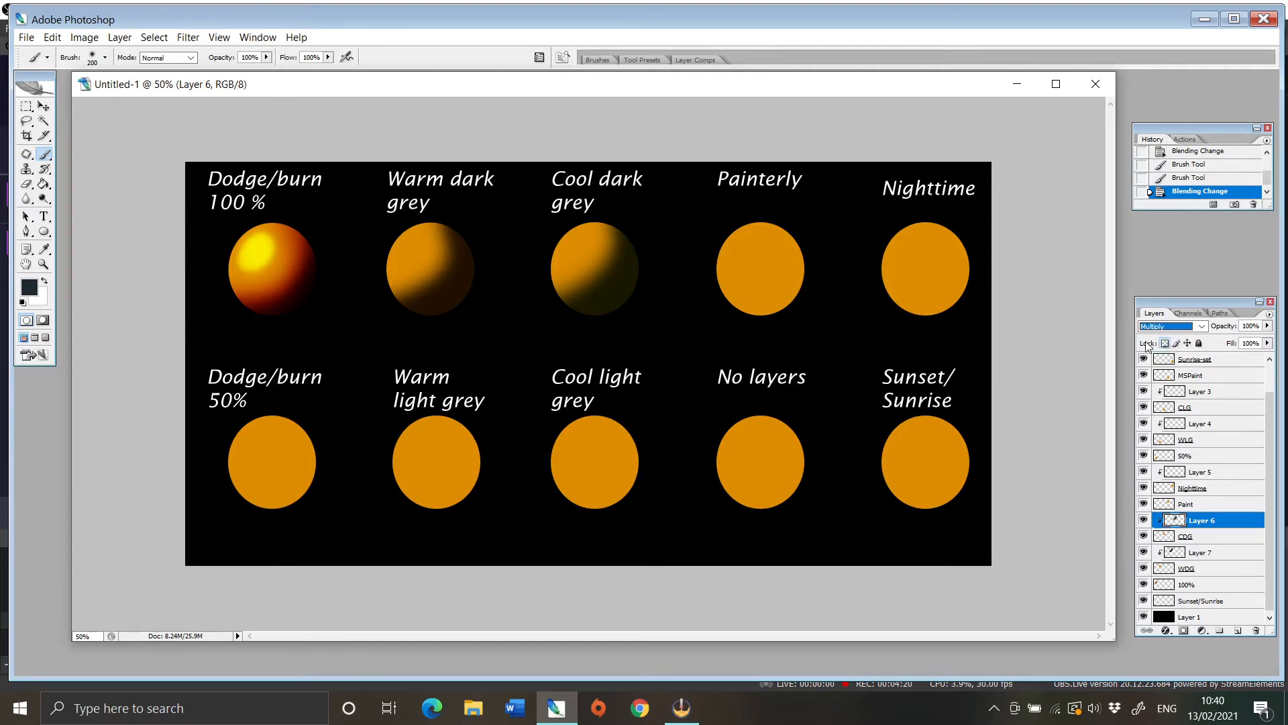
Lock Layer 6's transparent pixels and brush over the Cool dark grey circle's shadow with the cool grey 1f282c.
left_click(45, 249)
left_click(29, 287)
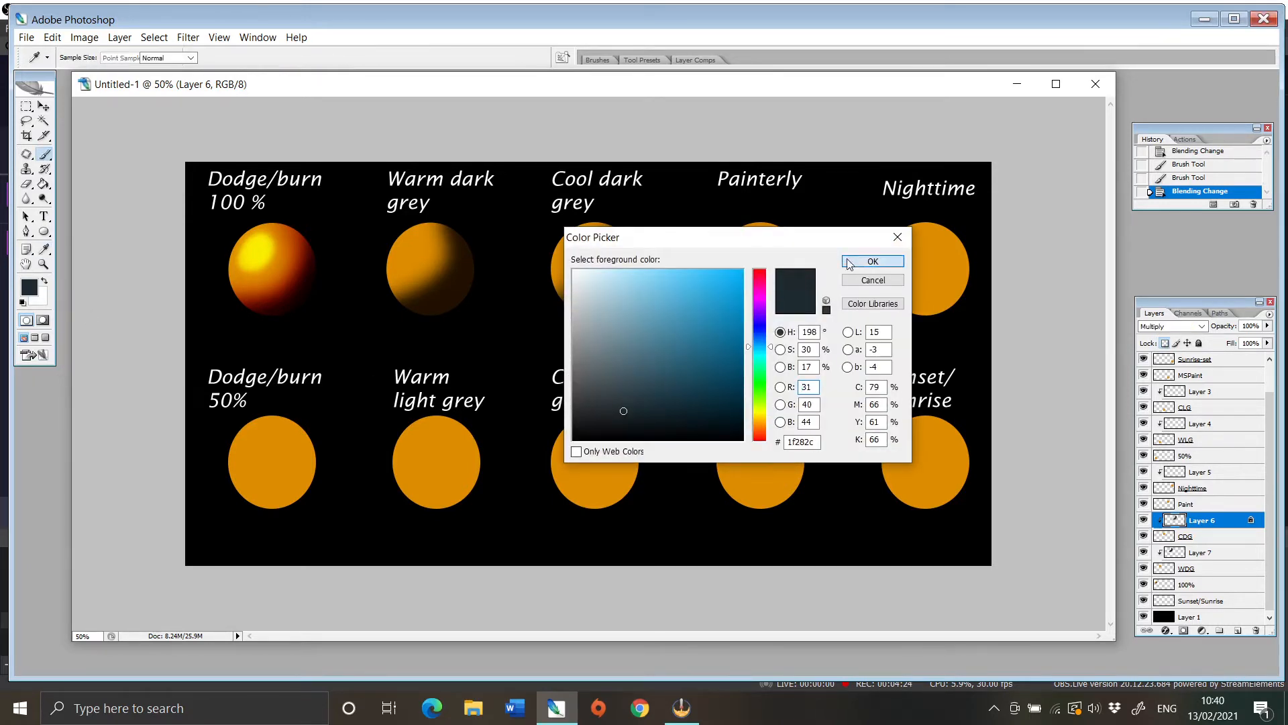
left_click(872, 261)
mouse_move(640, 214)
left_mouse_down()
mouse_move(635, 257)
mouse_move(608, 261)
mouse_move(620, 275)
mouse_move(593, 302)
left_mouse_up()
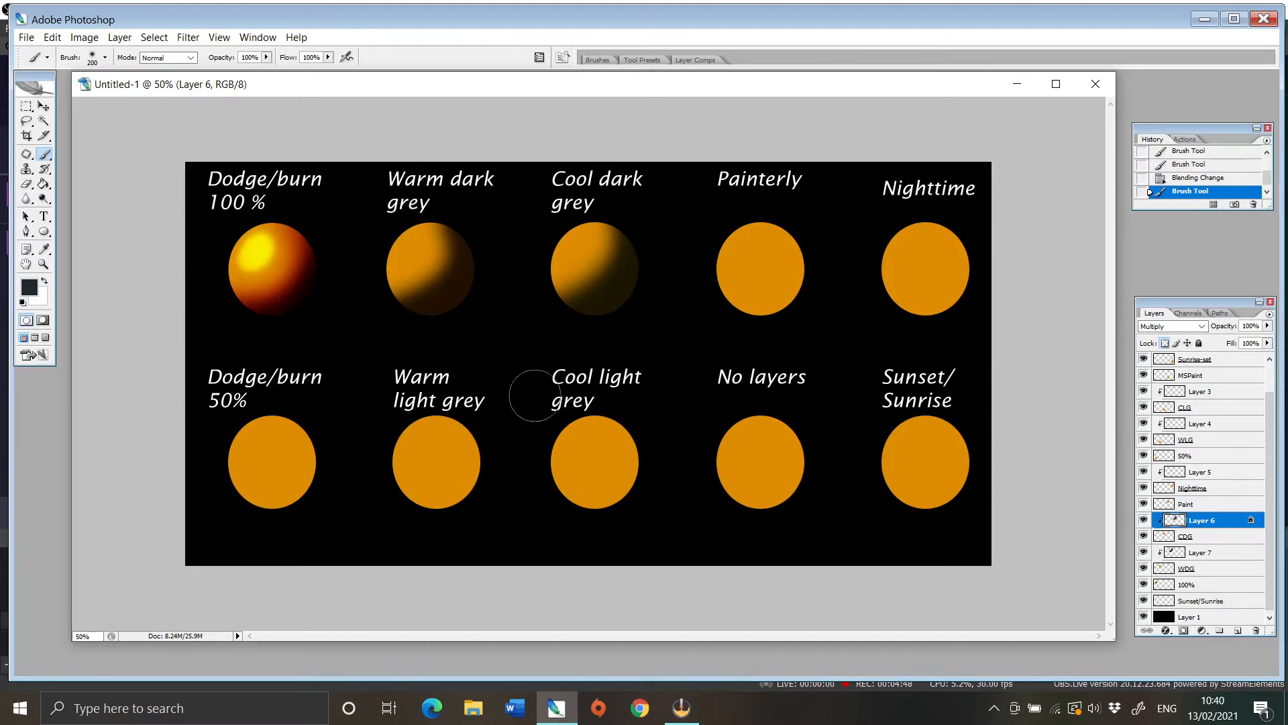
Select the Paint layer and brush the lower-right area of the Painterly circle with the darker orange c26e00.
left_click(1195, 507)
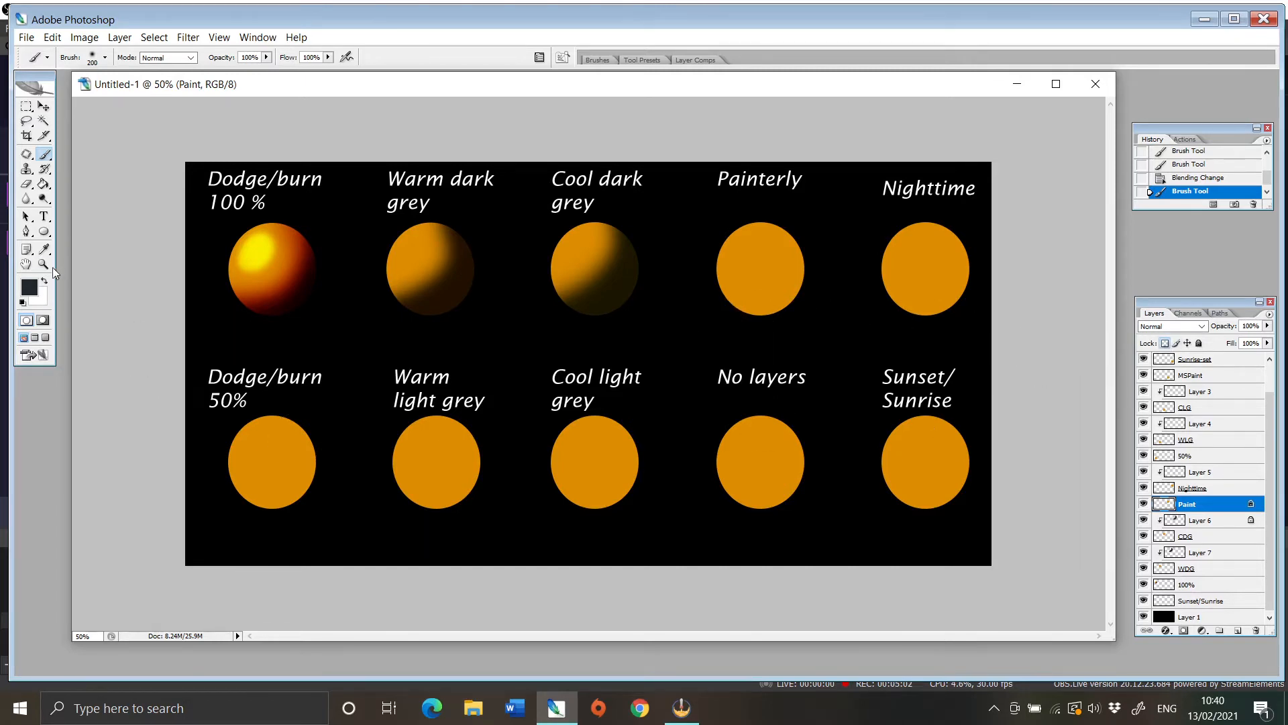
left_click(30, 287)
left_click_drag(744, 251, 718, 342)
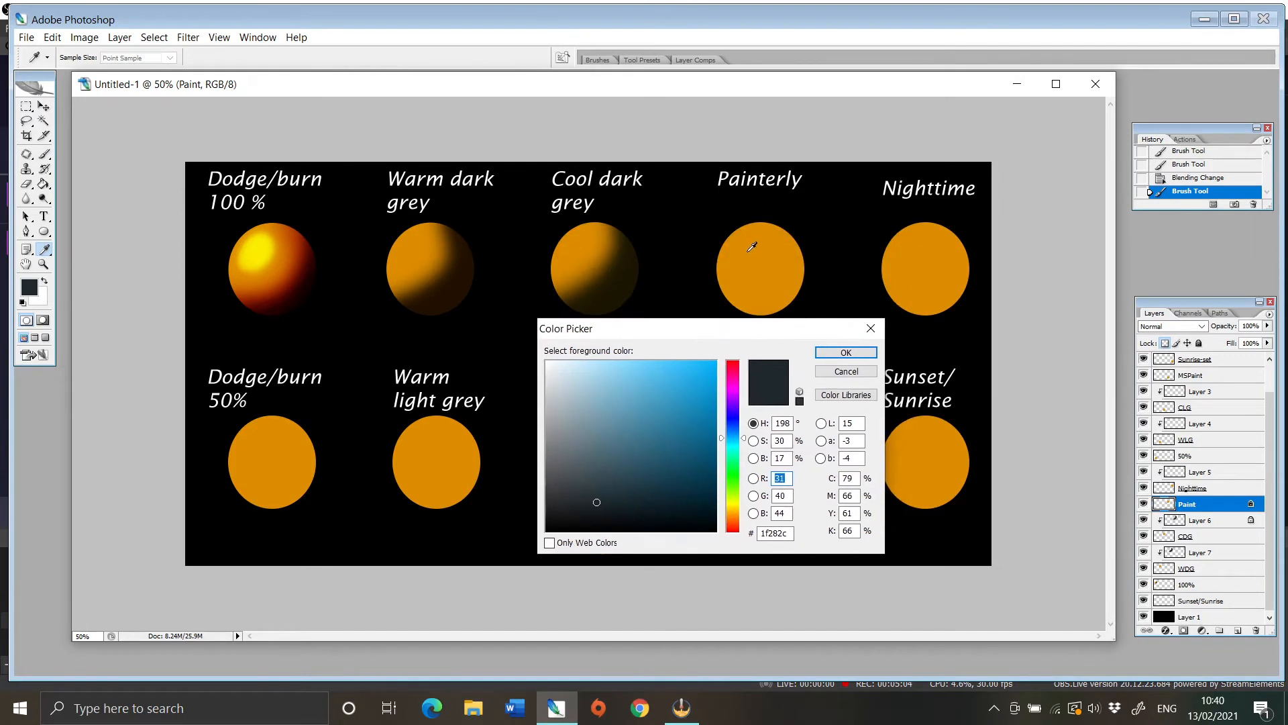
left_click(749, 307)
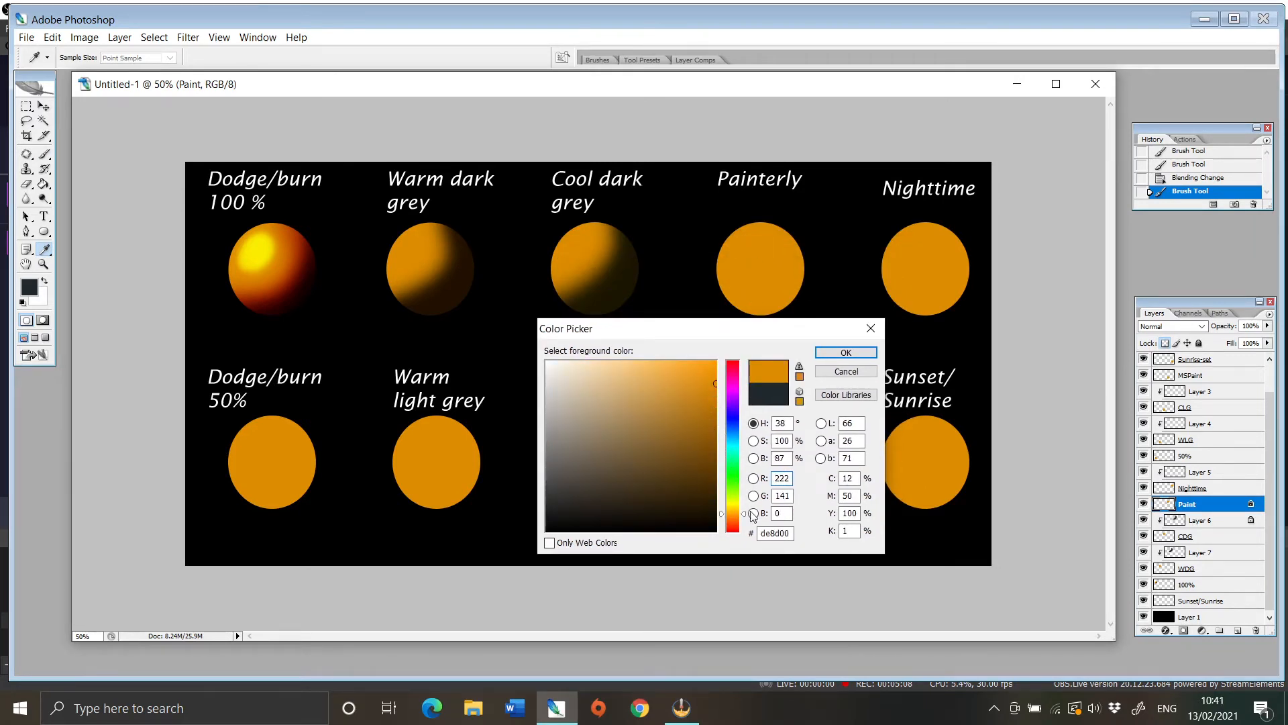
left_click_drag(745, 514, 746, 516)
left_click(714, 402)
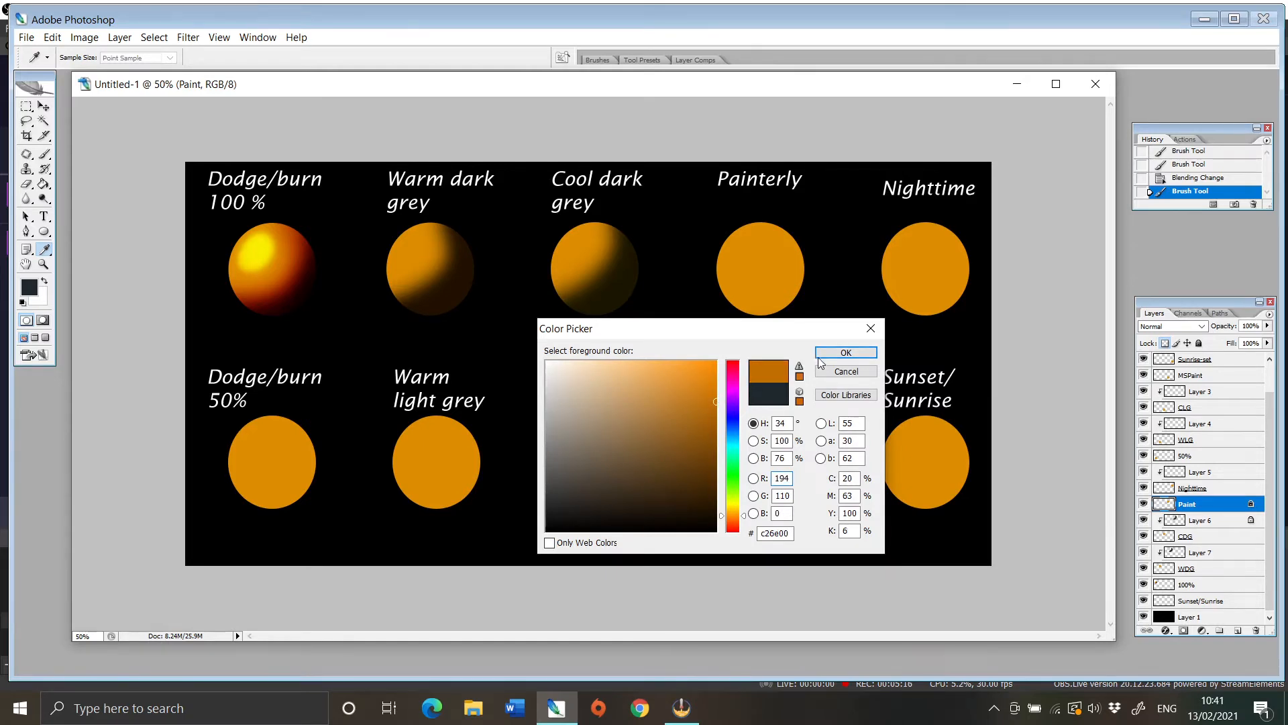
left_click(846, 352)
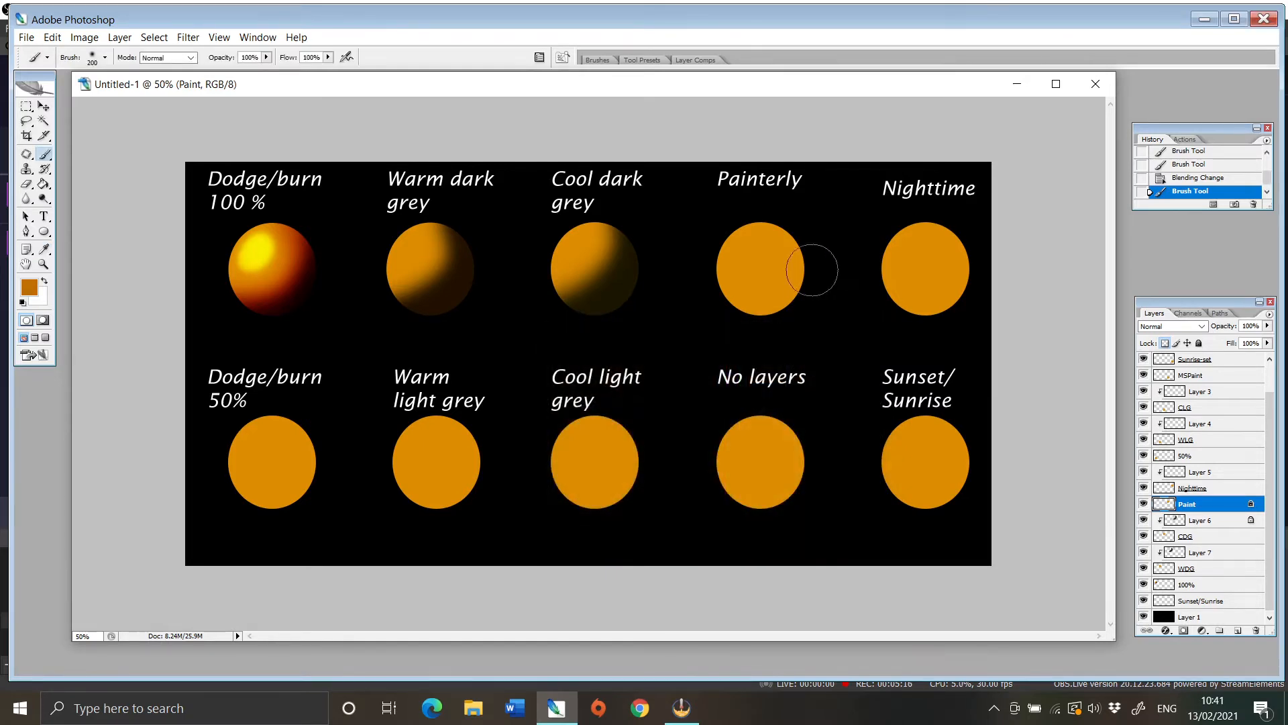
left_click(795, 217)
mouse_move(787, 221)
left_mouse_down()
mouse_move(798, 264)
mouse_move(742, 324)
mouse_move(710, 314)
mouse_move(757, 308)
mouse_move(793, 247)
mouse_move(793, 276)
mouse_move(797, 244)
left_mouse_up()
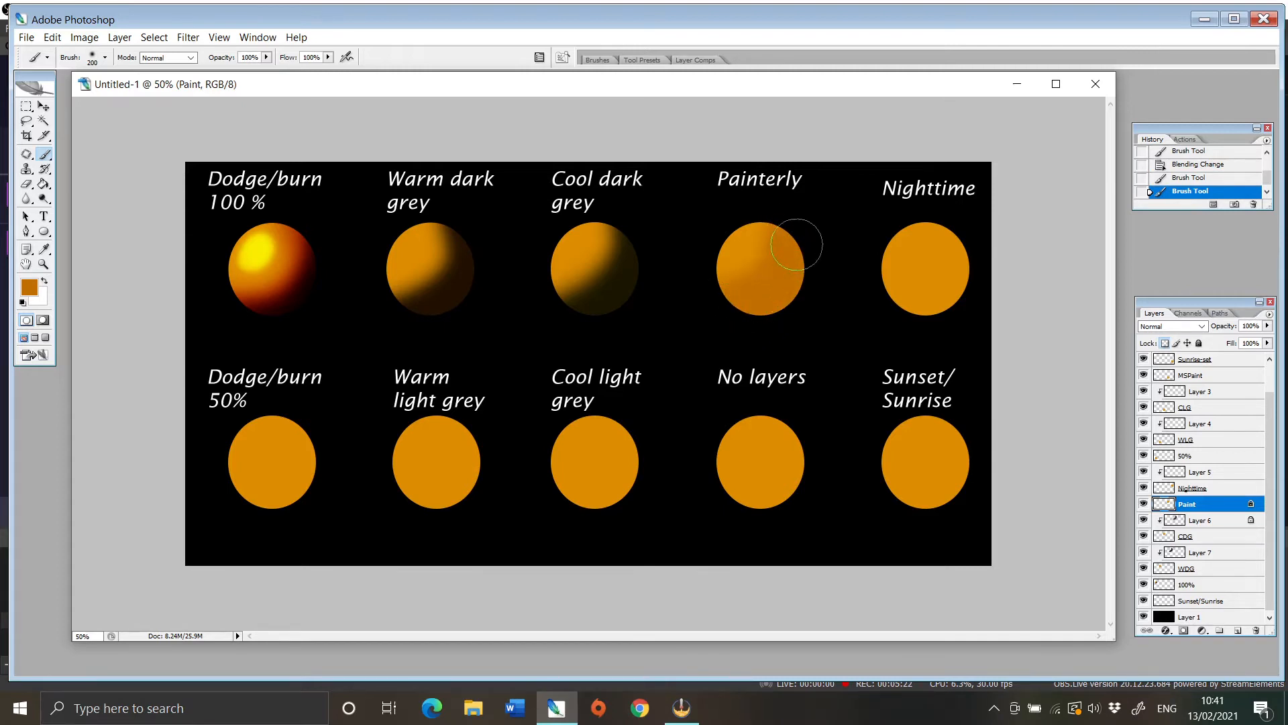
Brush a second, darker tone of brown 9e5900 over the lower-right shadow of the Painterly circle.
left_click(26, 289)
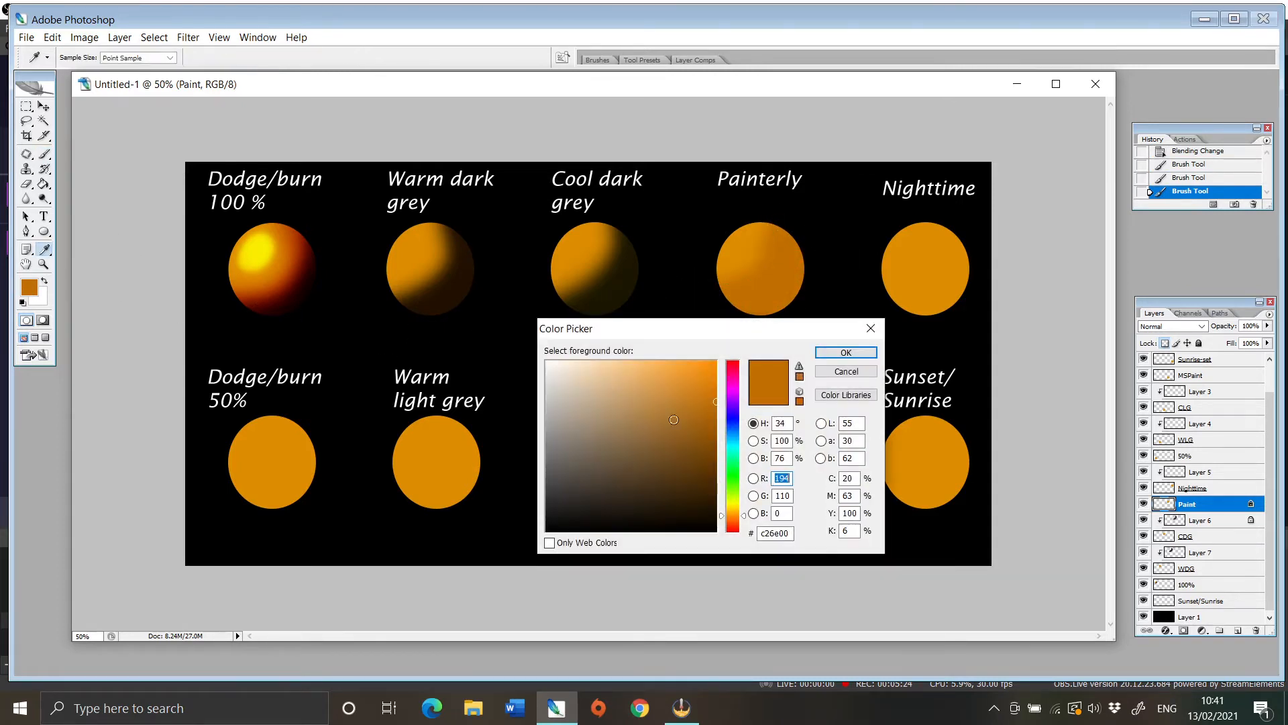
left_click_drag(716, 419, 718, 424)
left_click(846, 352)
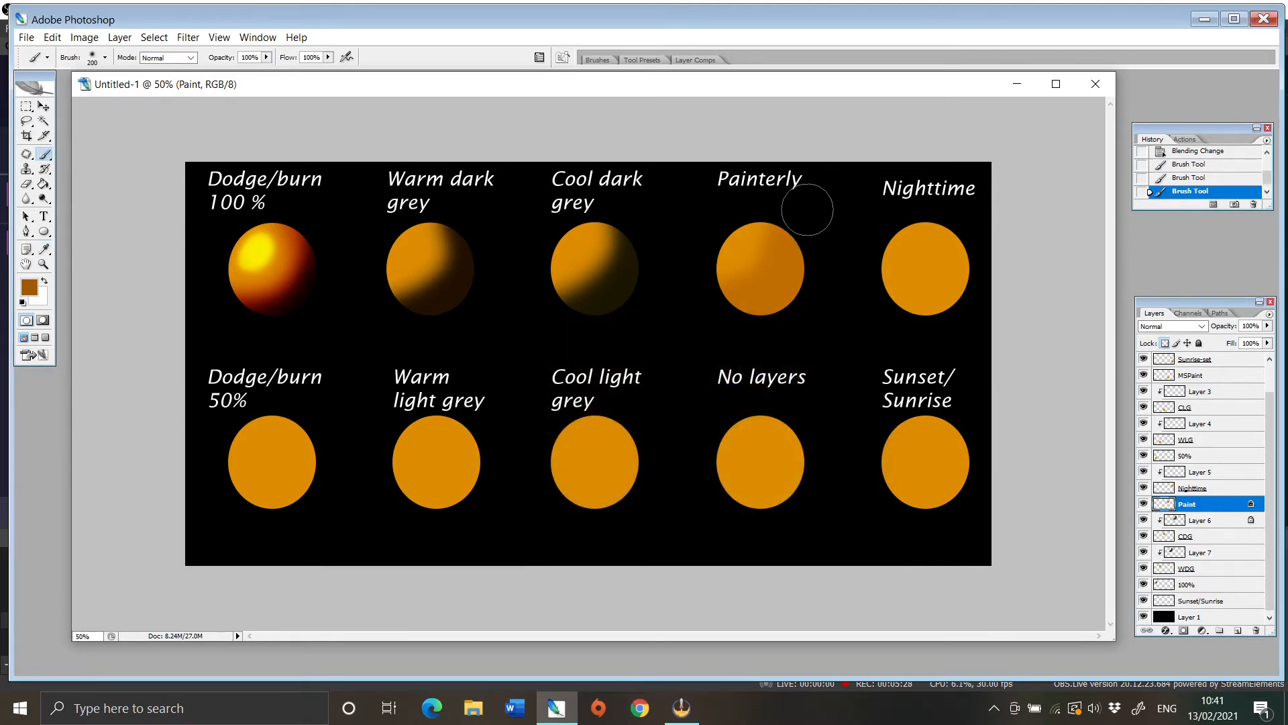
mouse_move(808, 204)
left_mouse_down()
mouse_move(802, 281)
mouse_move(756, 320)
mouse_move(717, 324)
mouse_move(801, 265)
left_mouse_up()
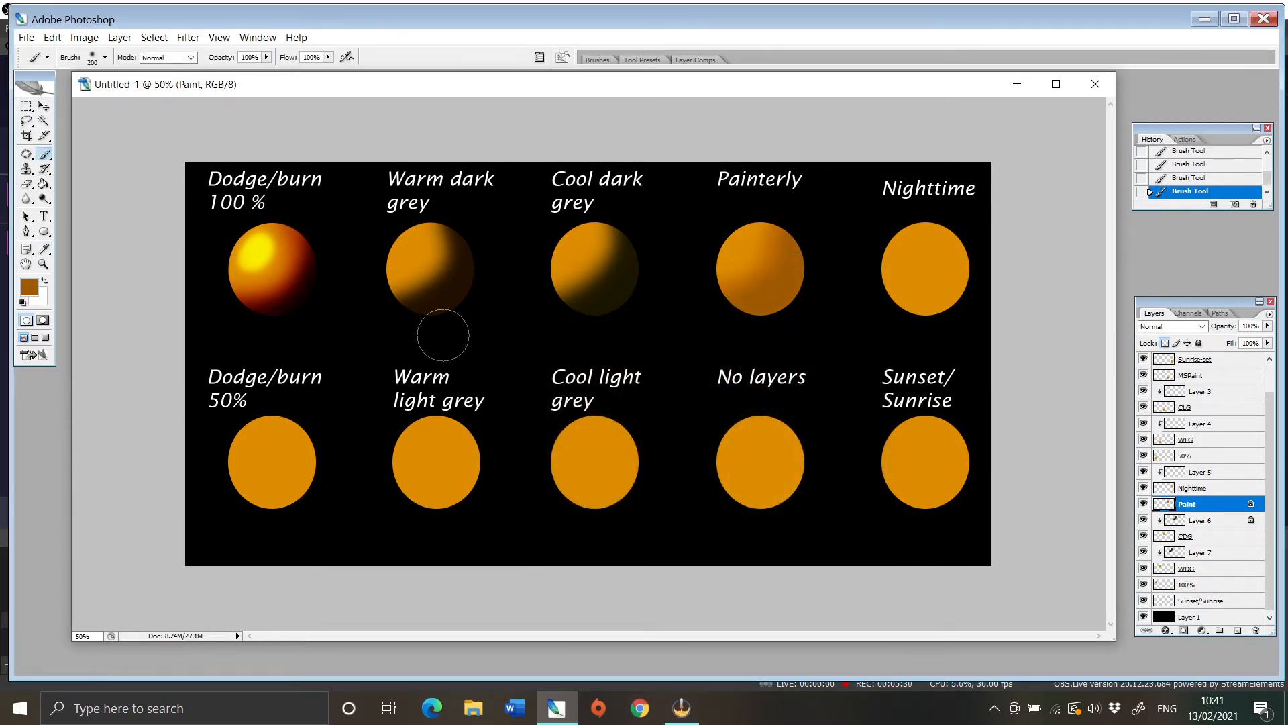
Pick a deeper, fully saturated brown at hue 34° and brush it along the Painterly circle's lower-right side.
left_click(29, 287)
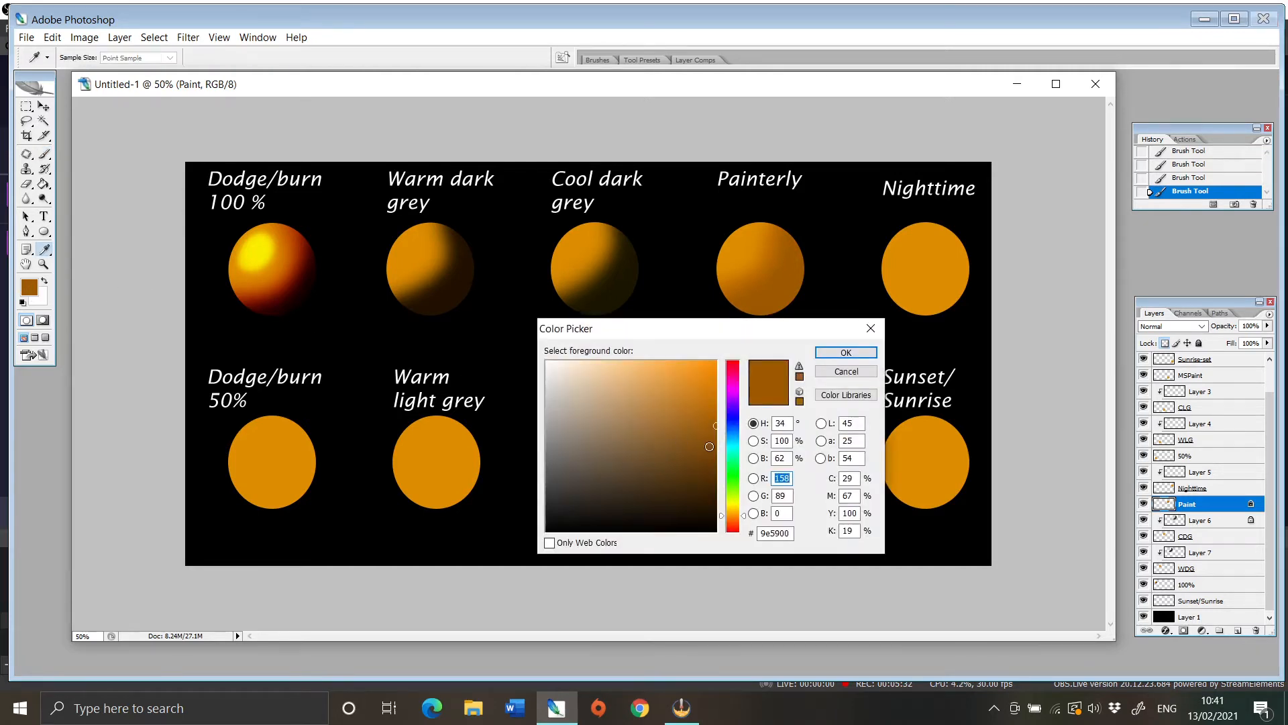
left_click(717, 447)
left_click(830, 353)
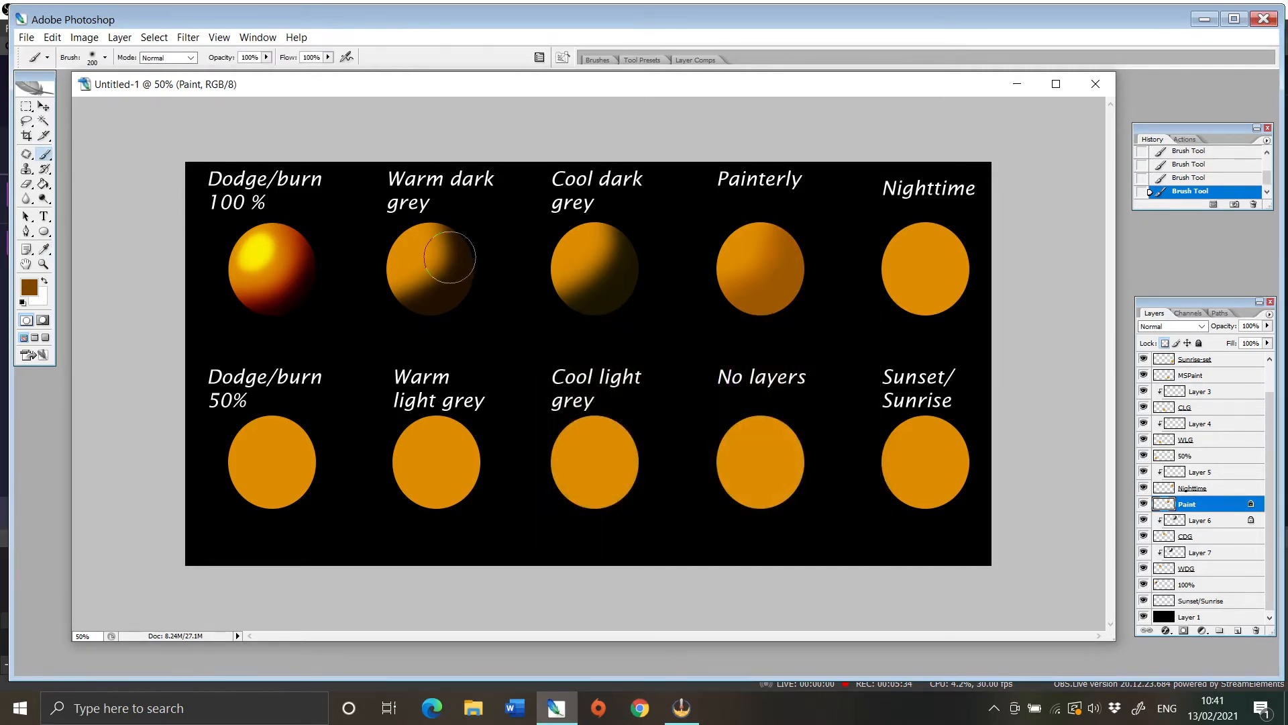
mouse_move(810, 236)
left_mouse_down()
mouse_move(780, 304)
mouse_move(745, 326)
mouse_move(766, 317)
left_mouse_up()
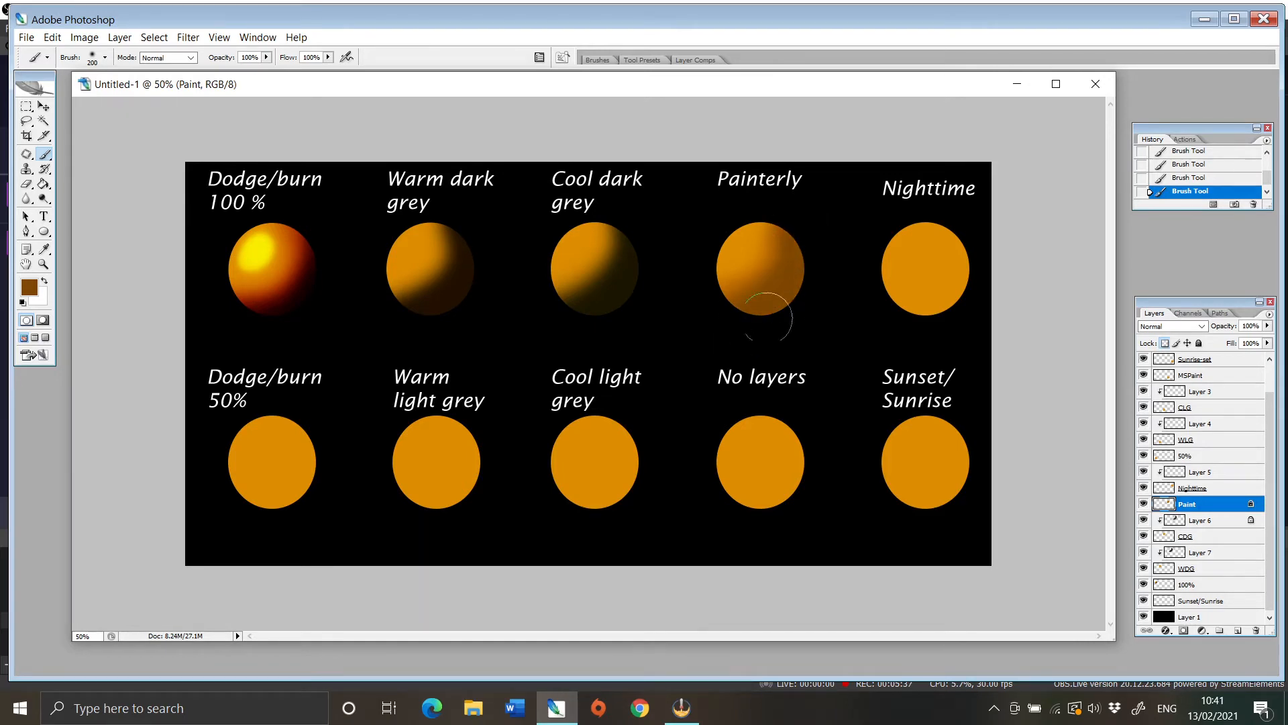
Set the foreground to dark brown 5e3500 and deepen the lower-right shadow of the Painterly circle.
key("i")
left_click(30, 289)
left_click(714, 468)
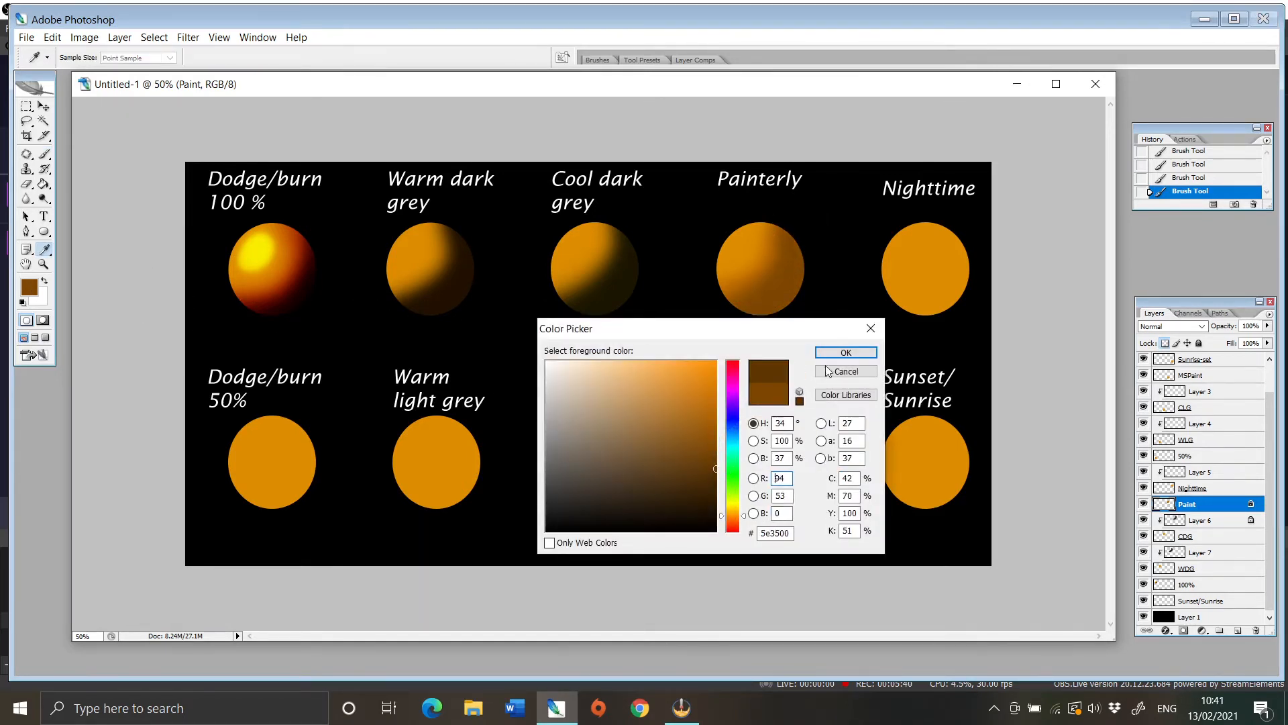
left_click(846, 352)
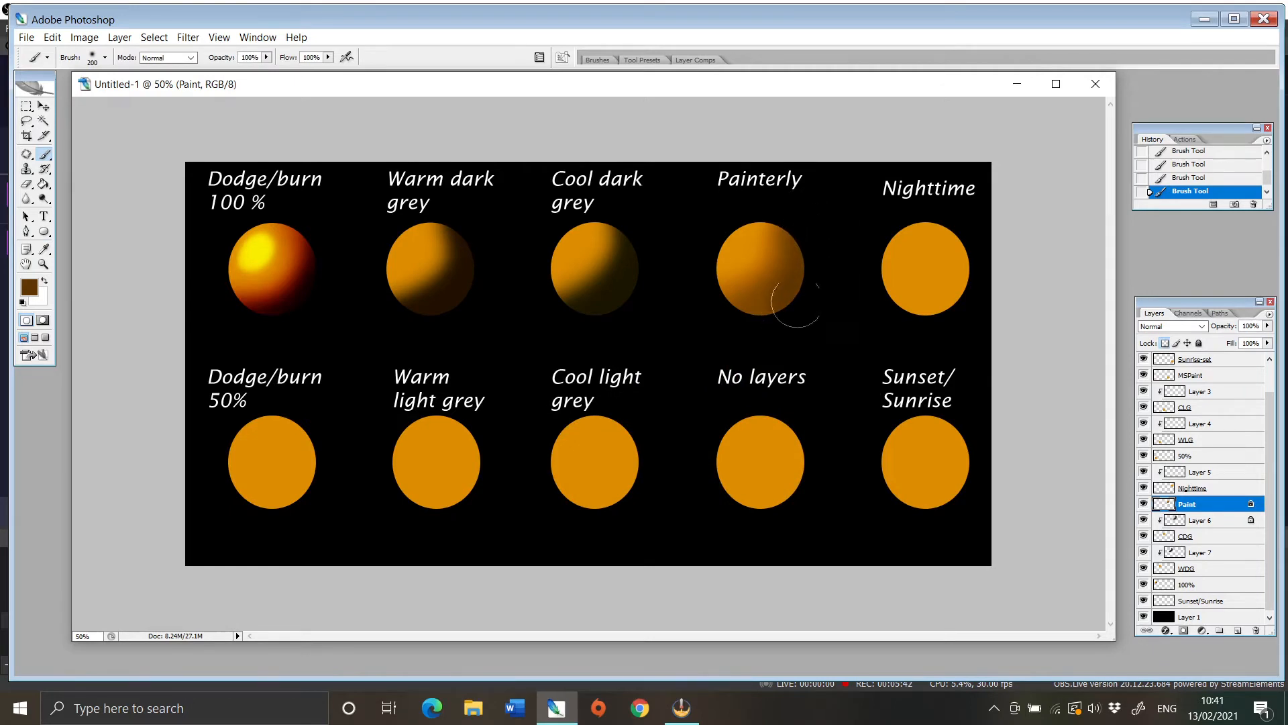
Brush very dark brown 3a2100 on the Painterly circle's lower-right edge, and hide and reshow the Paint layer to check it.
left_click(33, 293)
left_click(718, 493)
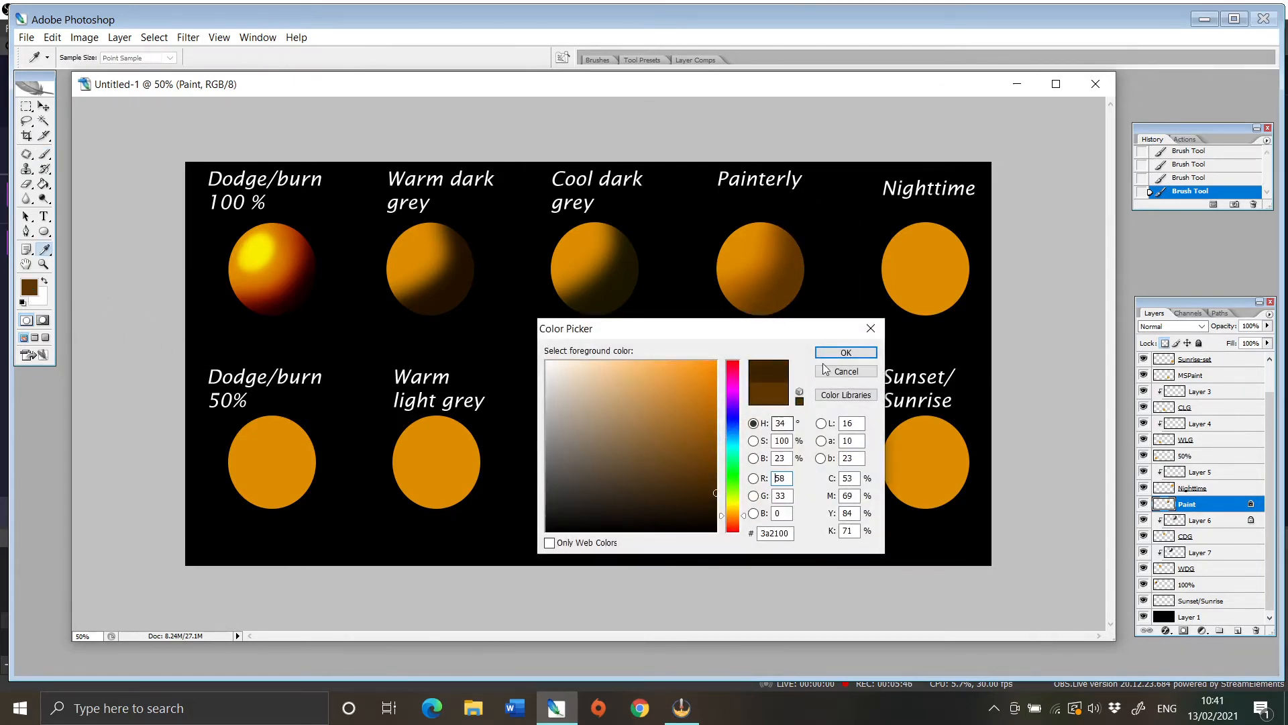
left_click(846, 352)
left_click_drag(795, 300, 811, 274)
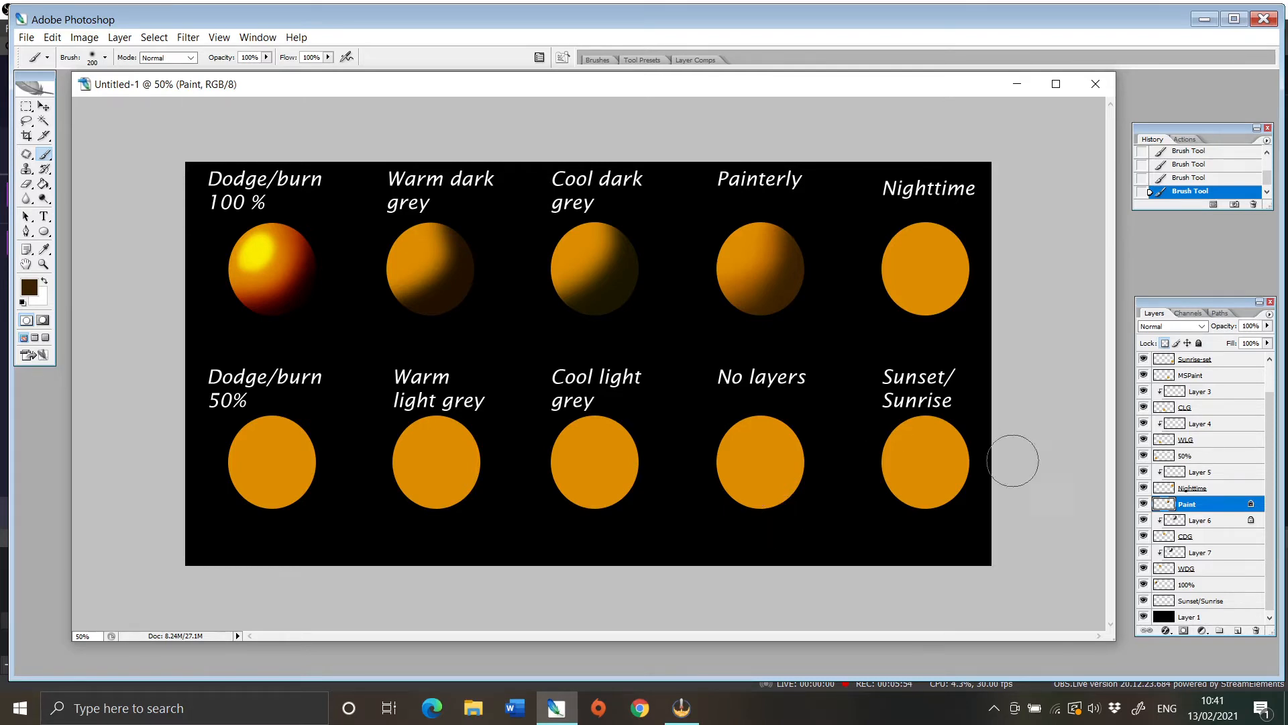
left_click(1144, 504)
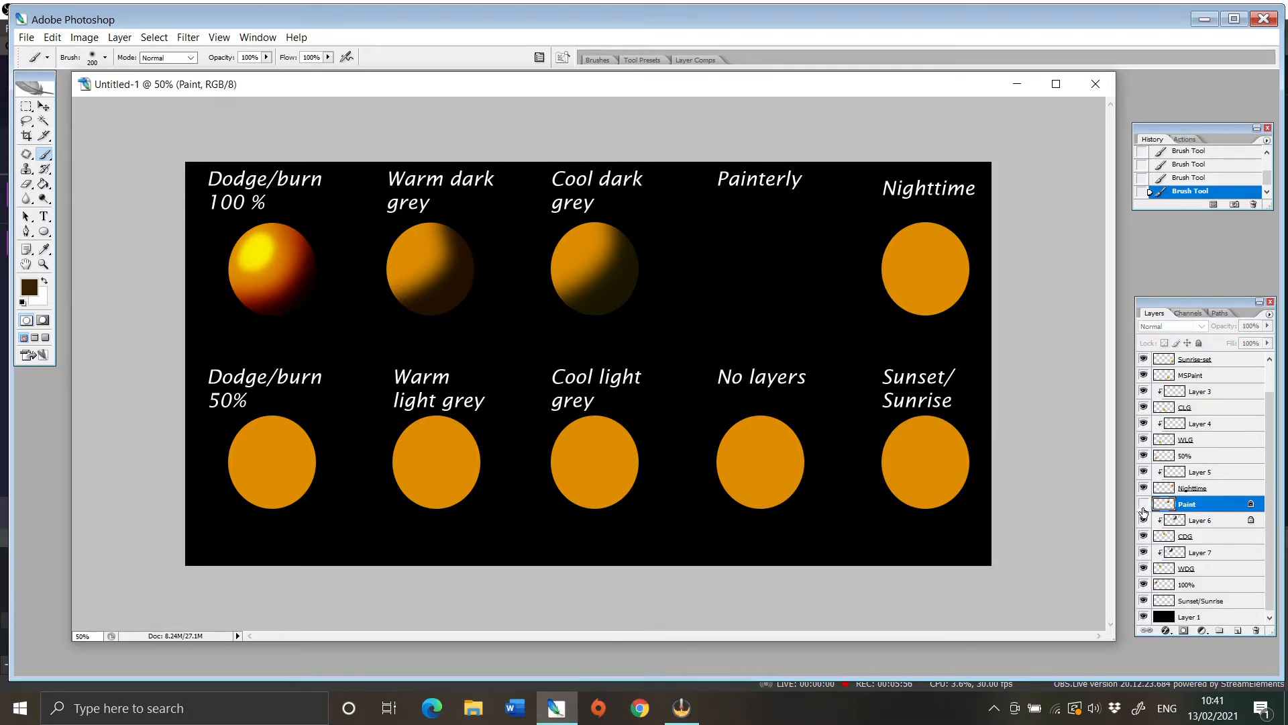
left_click(1143, 505)
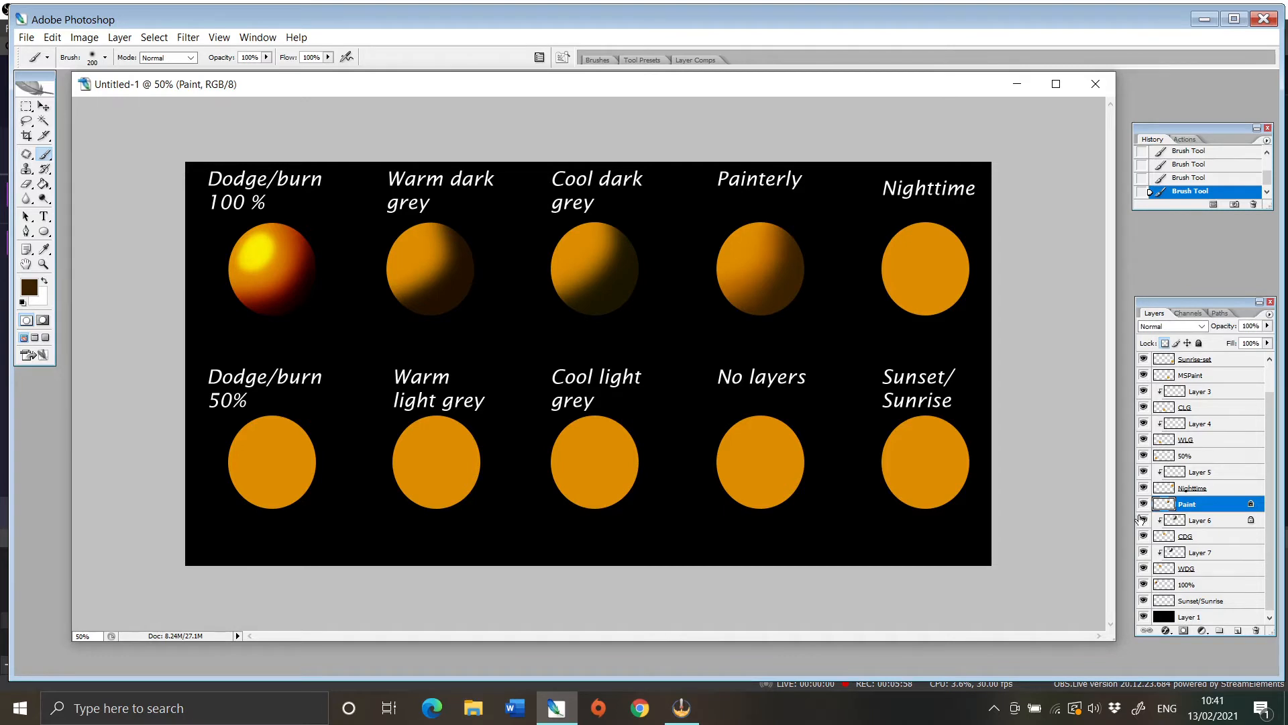
Brush the near-black brown 241400 onto the outermost lower-right rim of the Painterly circle.
left_click(29, 287)
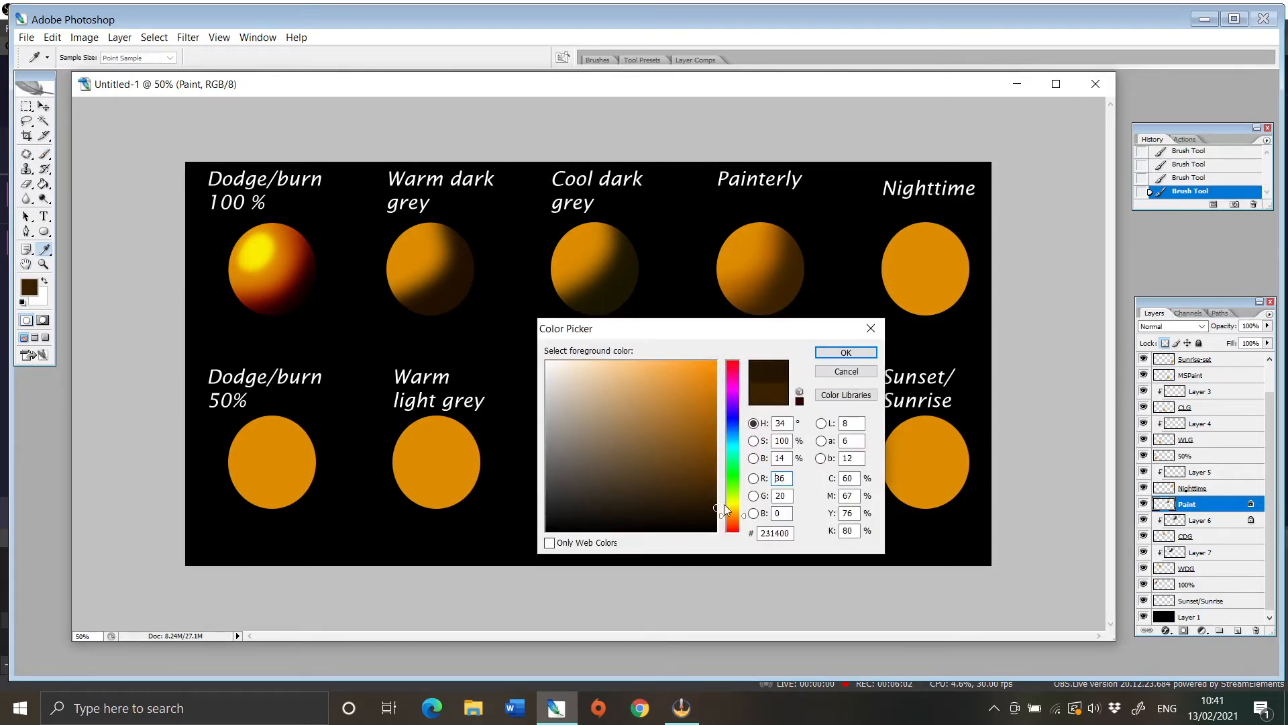
left_click(846, 352)
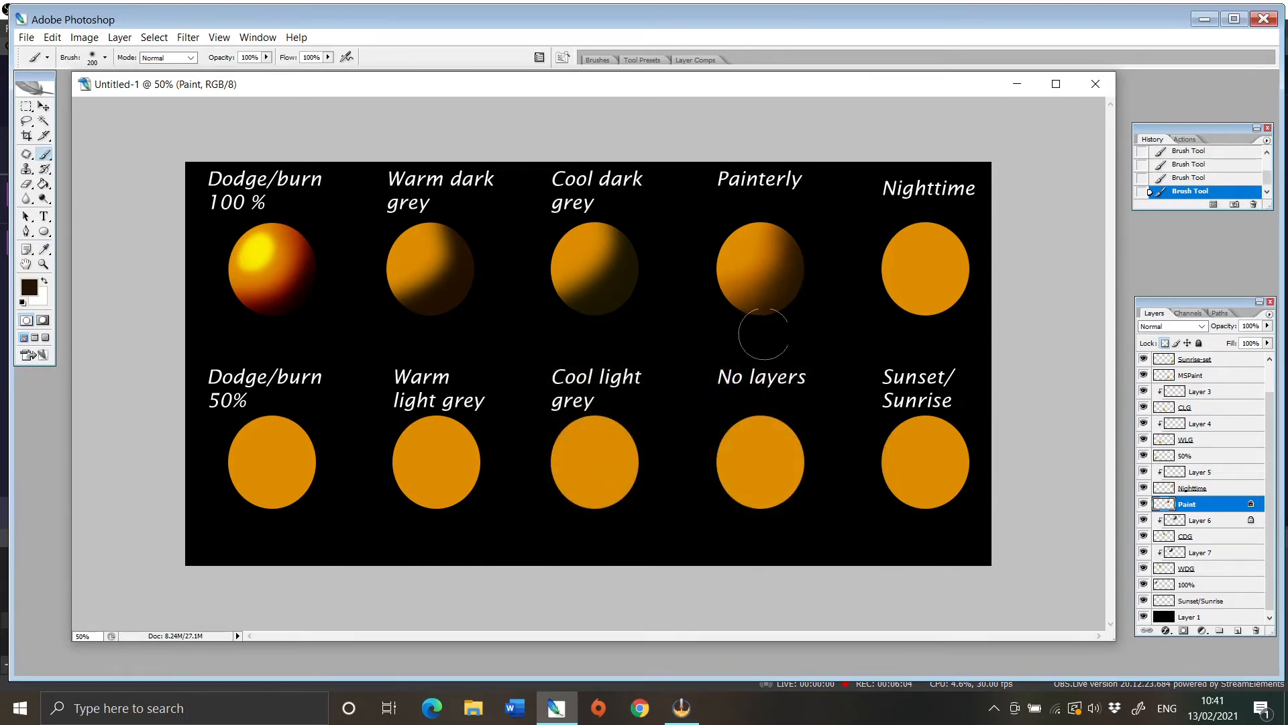
left_click(29, 289)
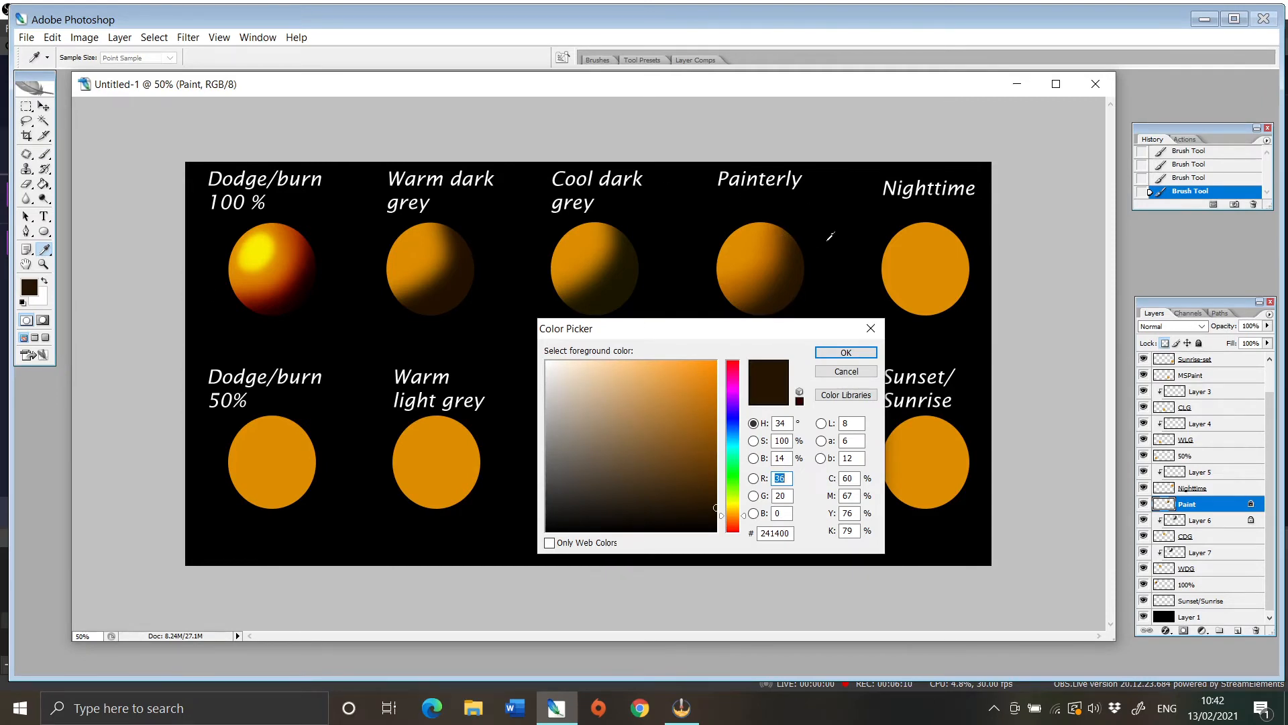
left_click(844, 353)
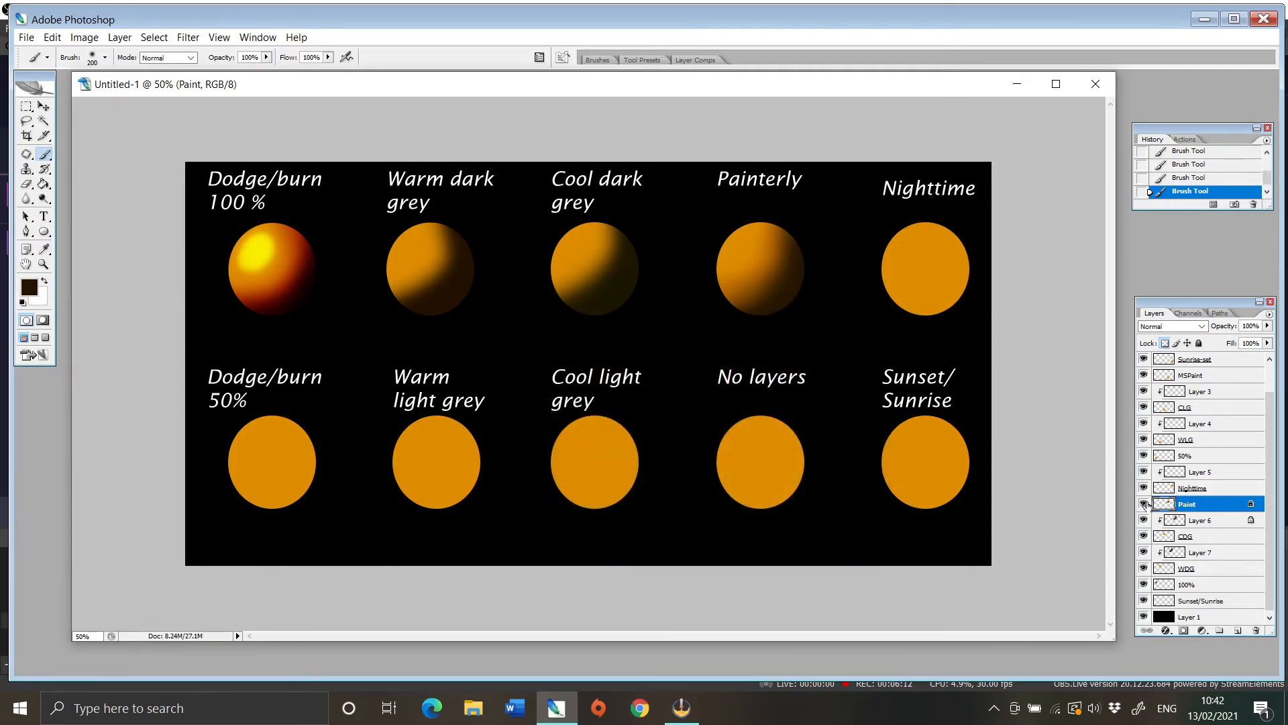
Select Layer 5, clipped to the Nighttime circle, and fill it with dark blue 000240 using the Paint Bucket.
left_click(1208, 490)
left_click(1195, 474)
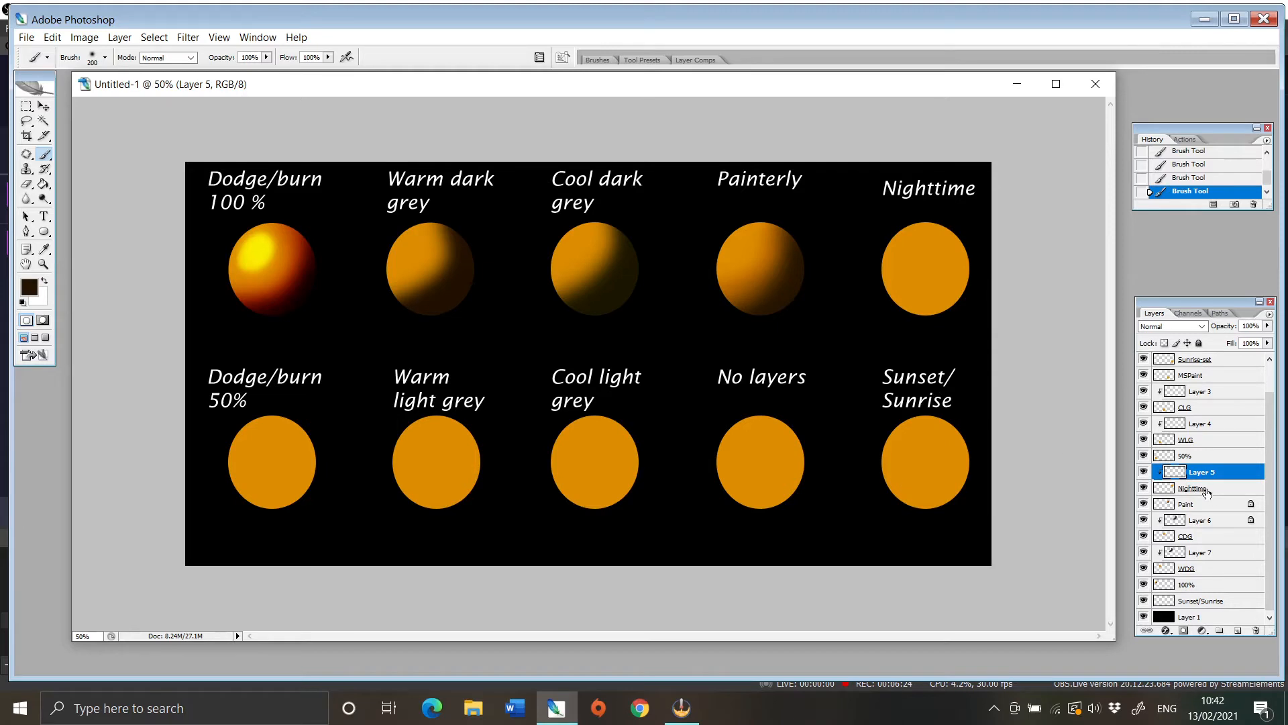
left_click(43, 183)
left_click(31, 286)
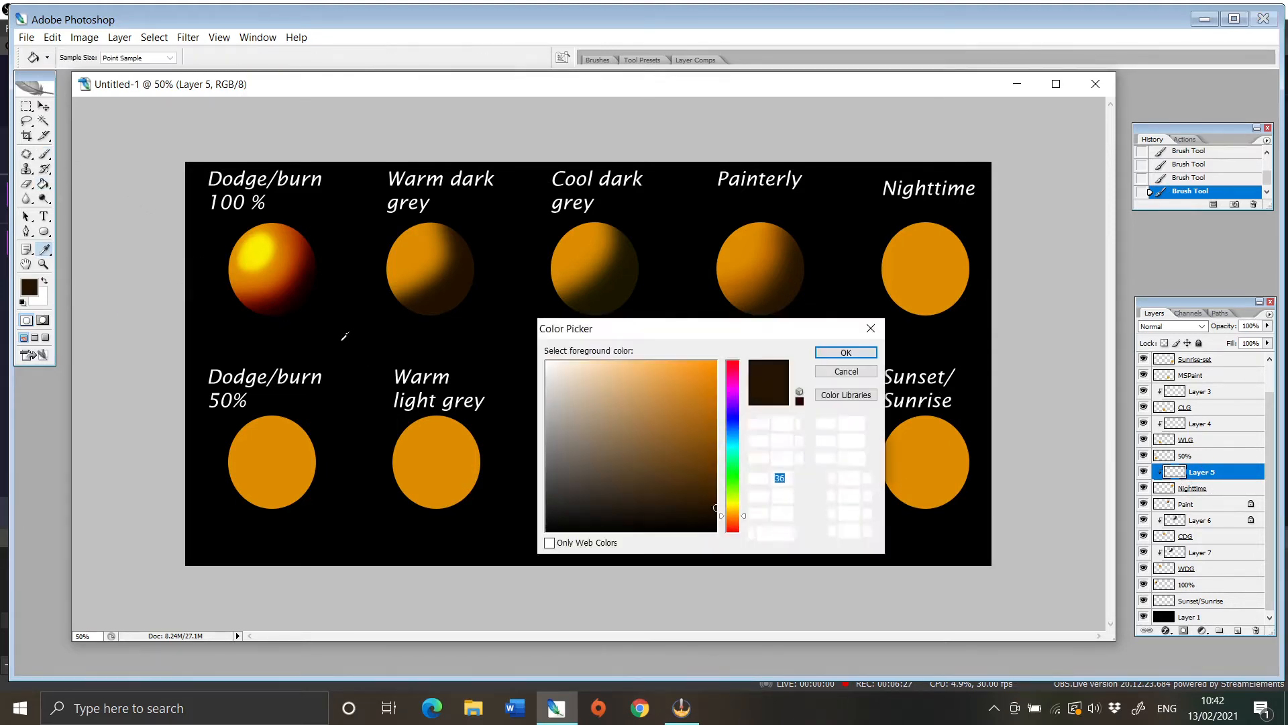
left_click(732, 419)
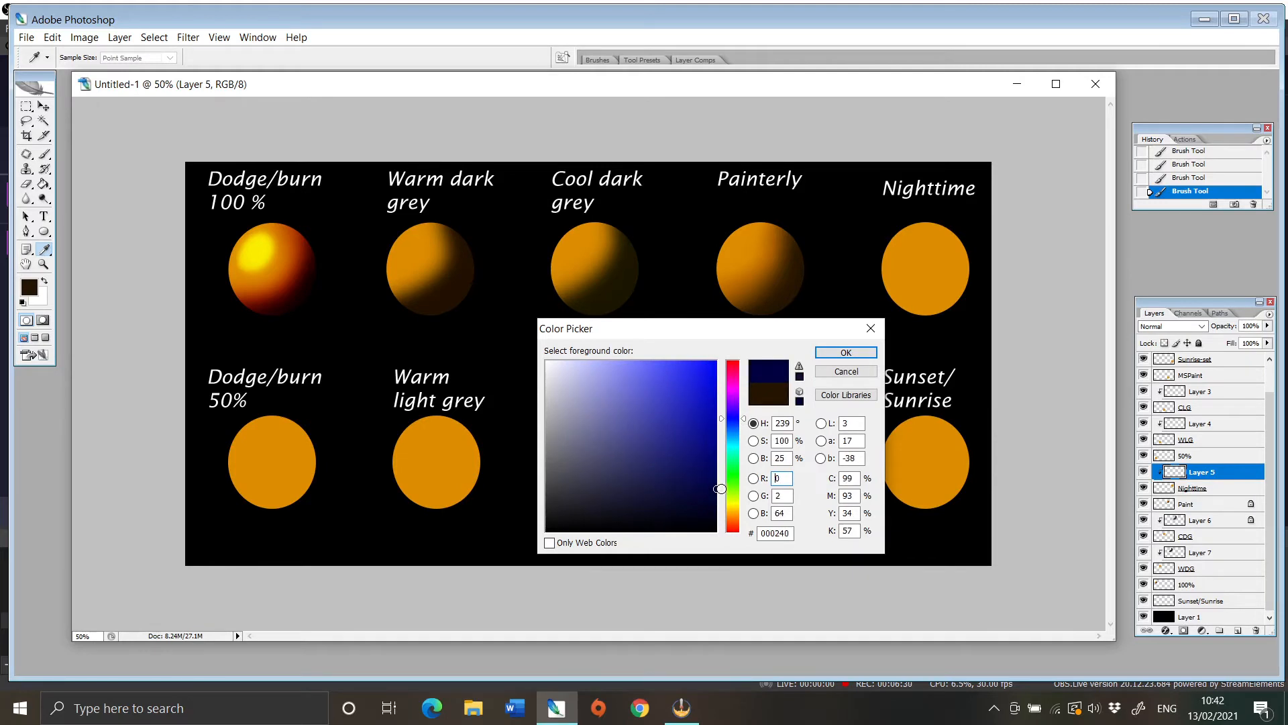
left_click(846, 353)
left_click(935, 243)
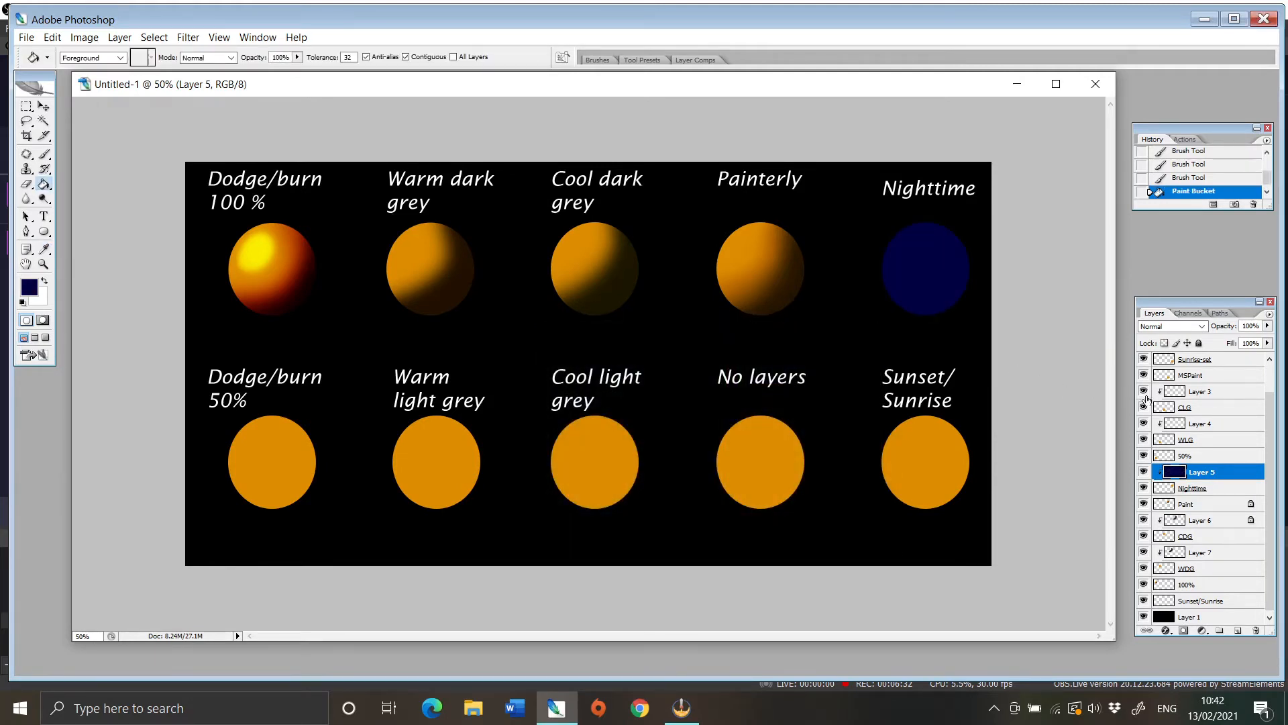
Try the dark blue Layer 5 in Multiply mode at 58% opacity over the Nighttime circle.
left_click(1201, 327)
left_click(1200, 373)
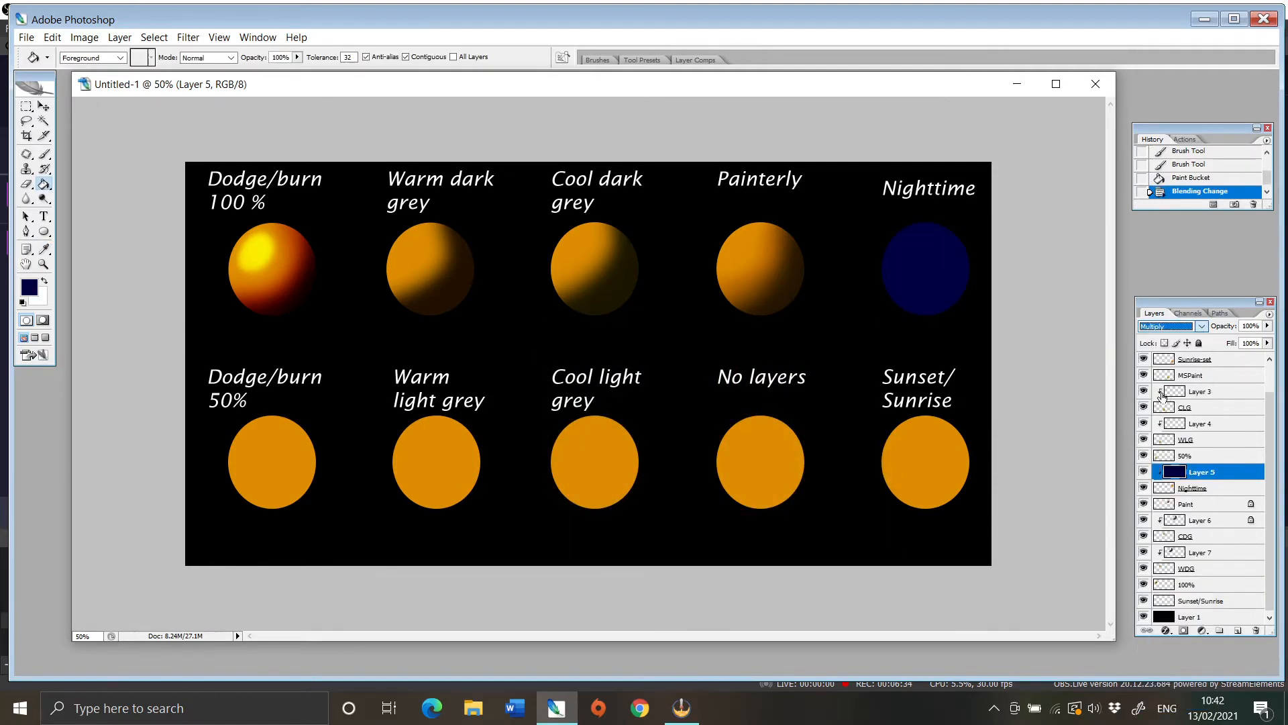
left_click(1267, 326)
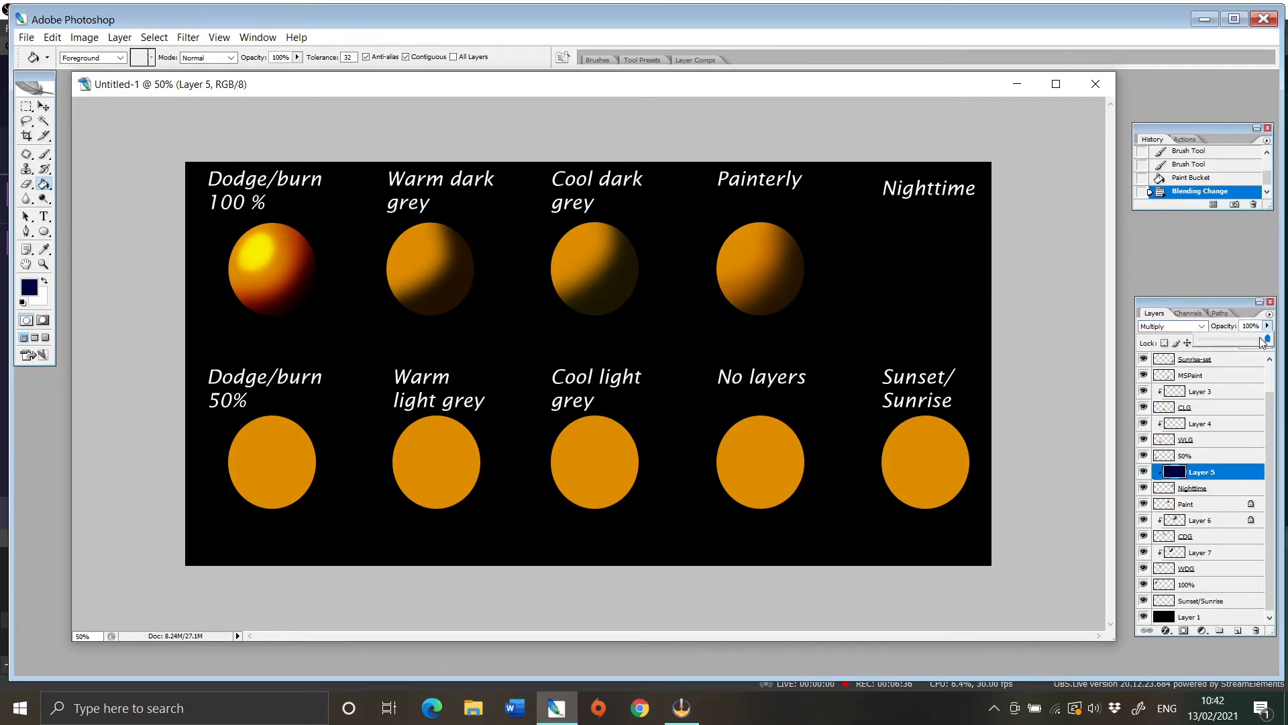
left_click_drag(1265, 339, 1240, 344)
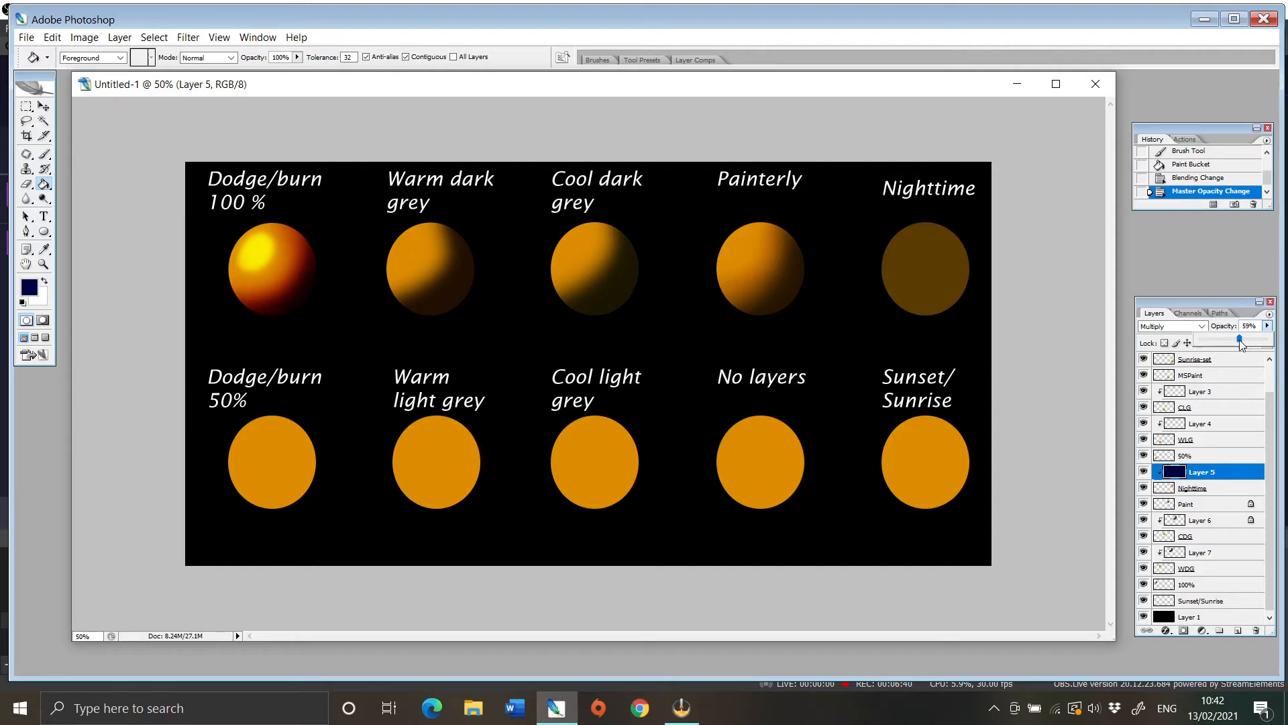
Set Layer 5's blending mode to Normal and its opacity to 68% for the Nighttime circle.
left_click(1201, 326)
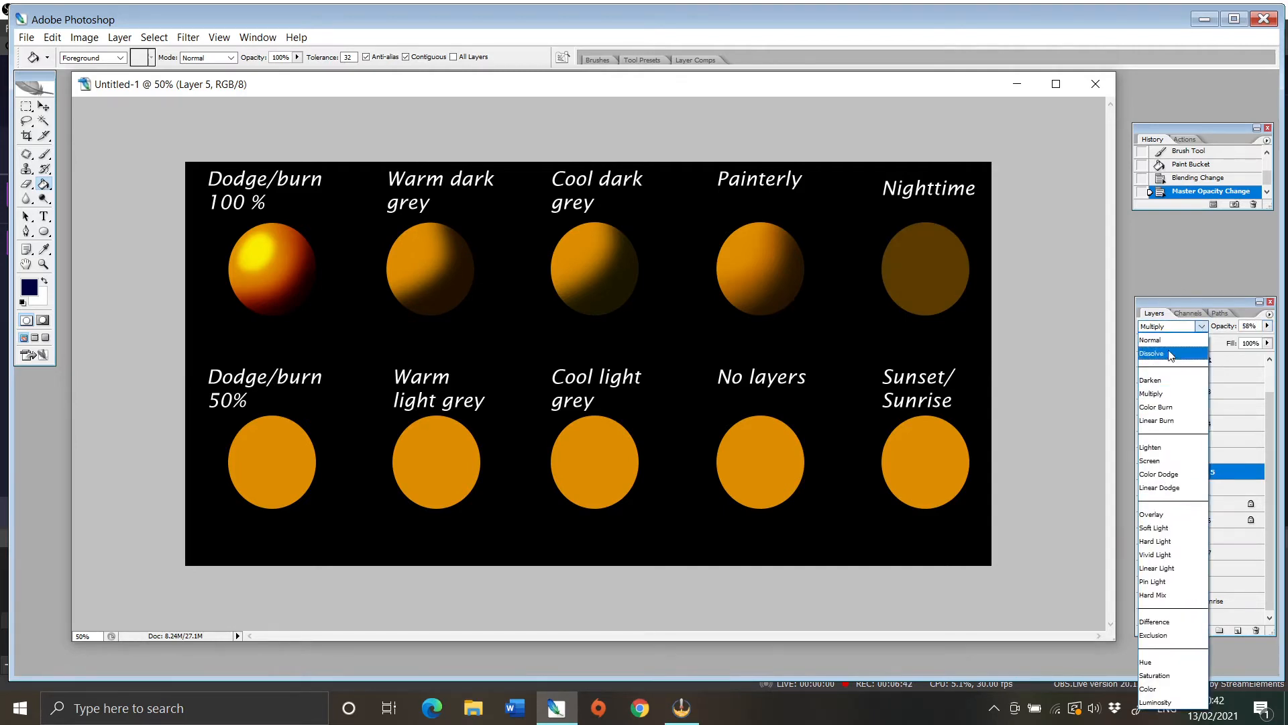
left_click(1166, 340)
left_click(1266, 326)
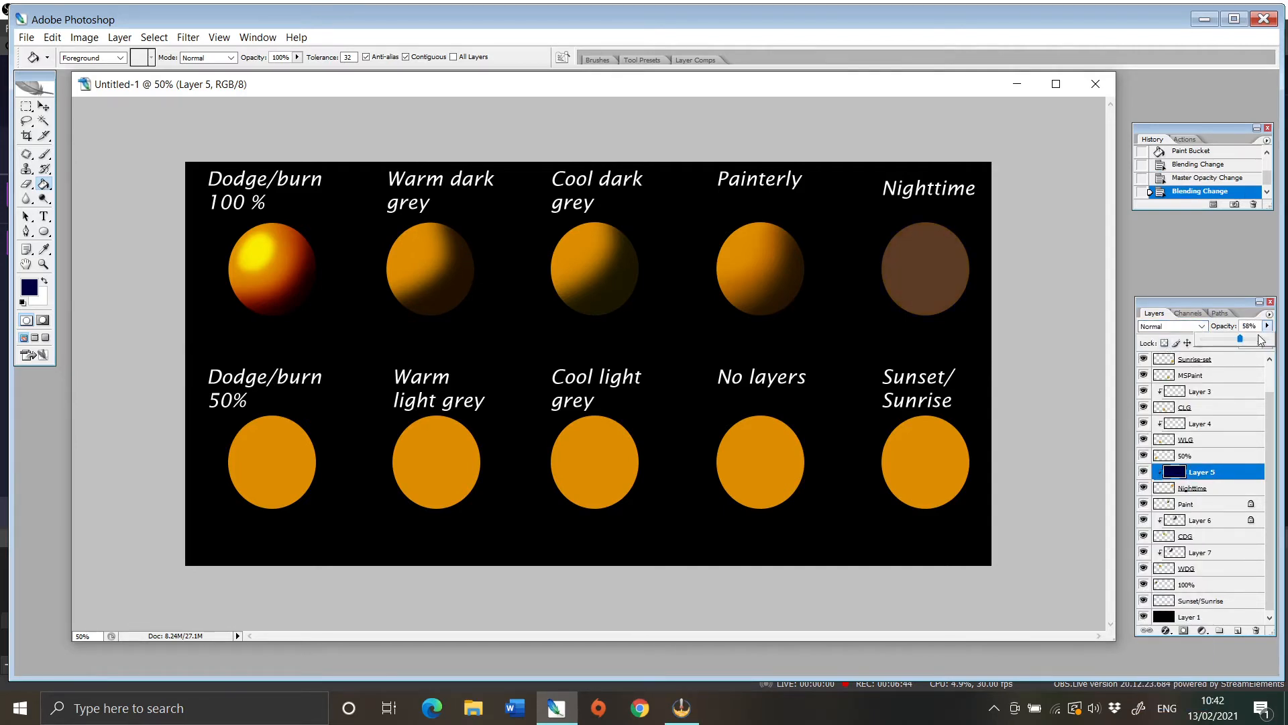
mouse_move(1240, 343)
left_mouse_down()
mouse_move(1261, 343)
mouse_move(1249, 340)
left_mouse_up()
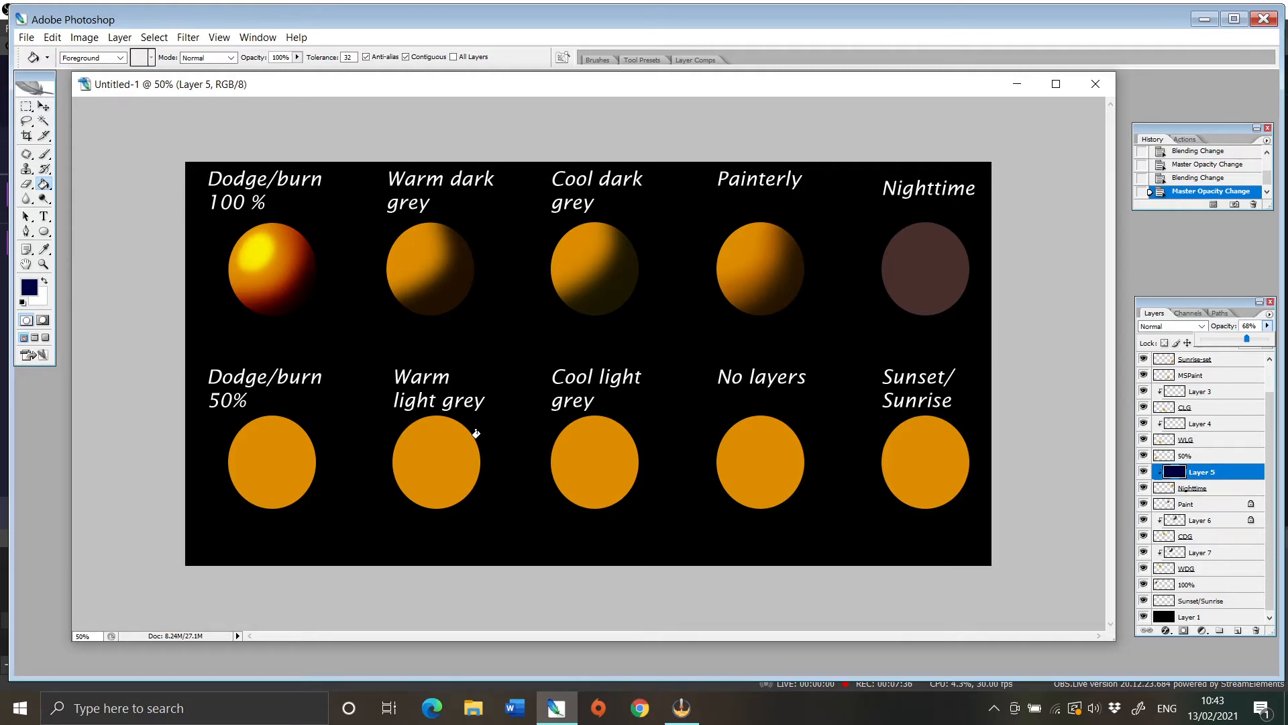
On the 50% layer, burn the lower-right side of the Dodge/burn 50% circle with Midtones range and 50% exposure.
left_click(1201, 456)
left_click(1201, 457)
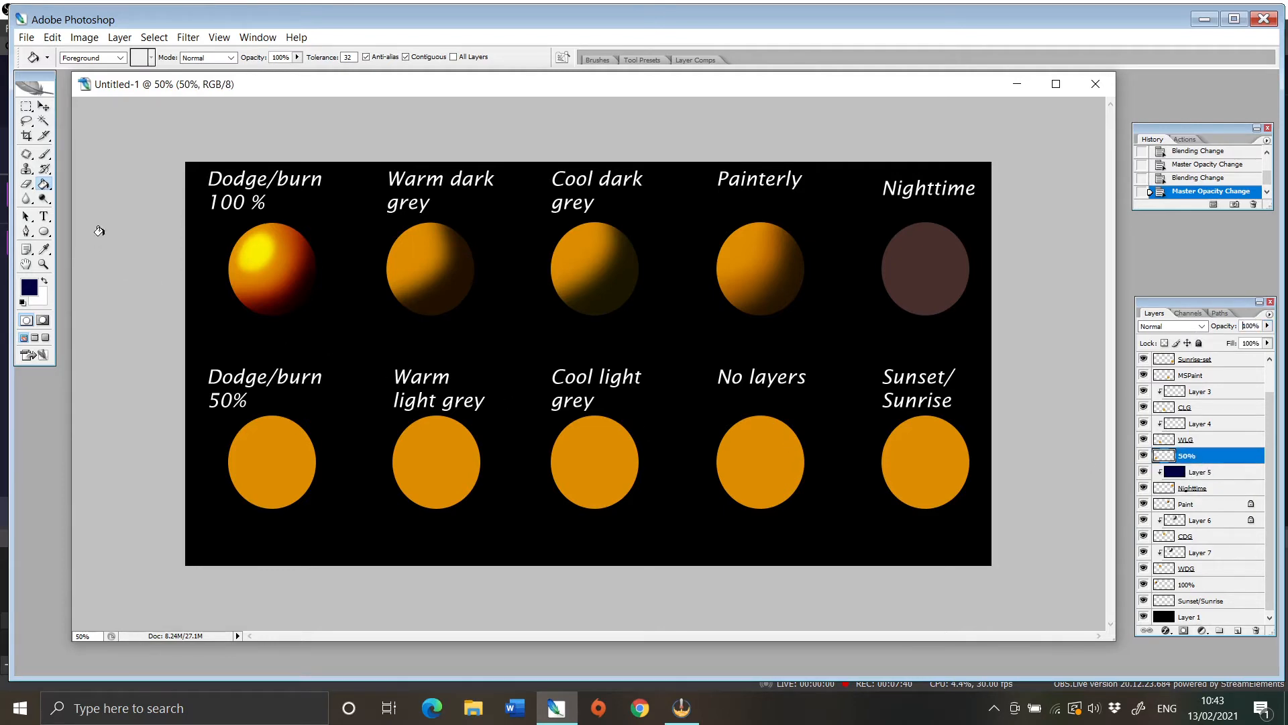
left_click(44, 199)
left_click(79, 199)
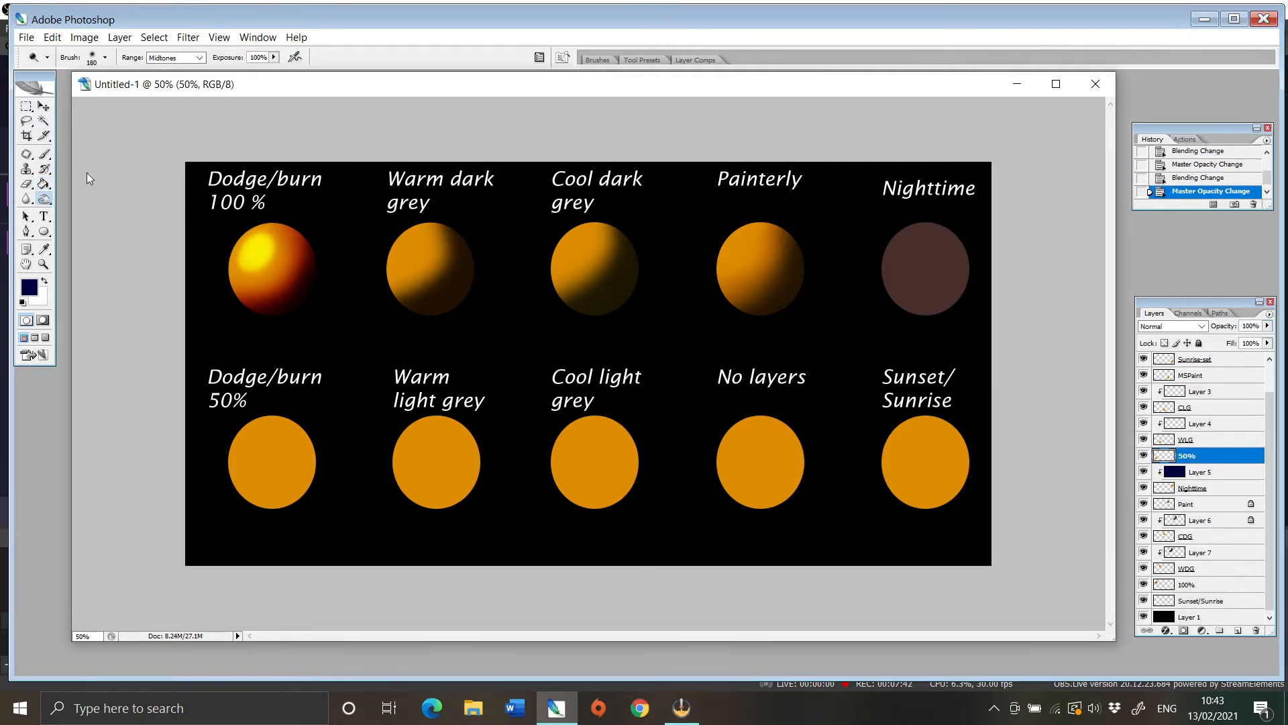
left_click(274, 58)
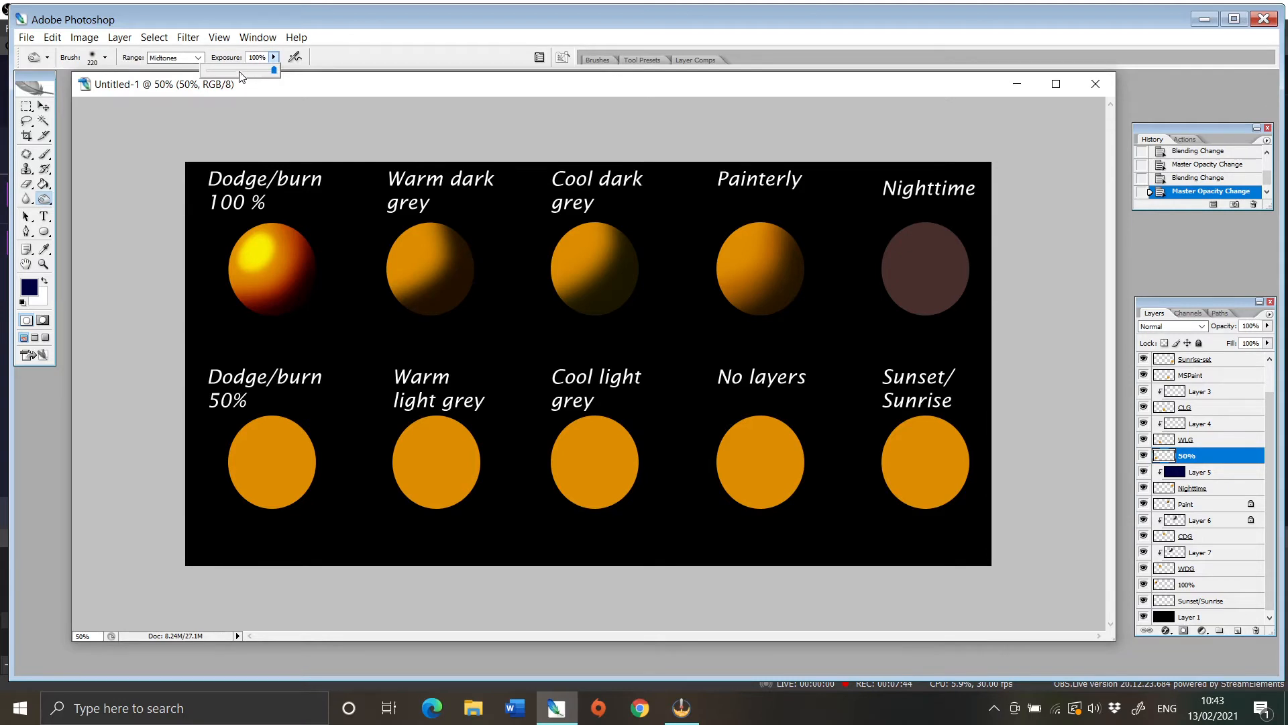
left_click(240, 71)
left_click(357, 376)
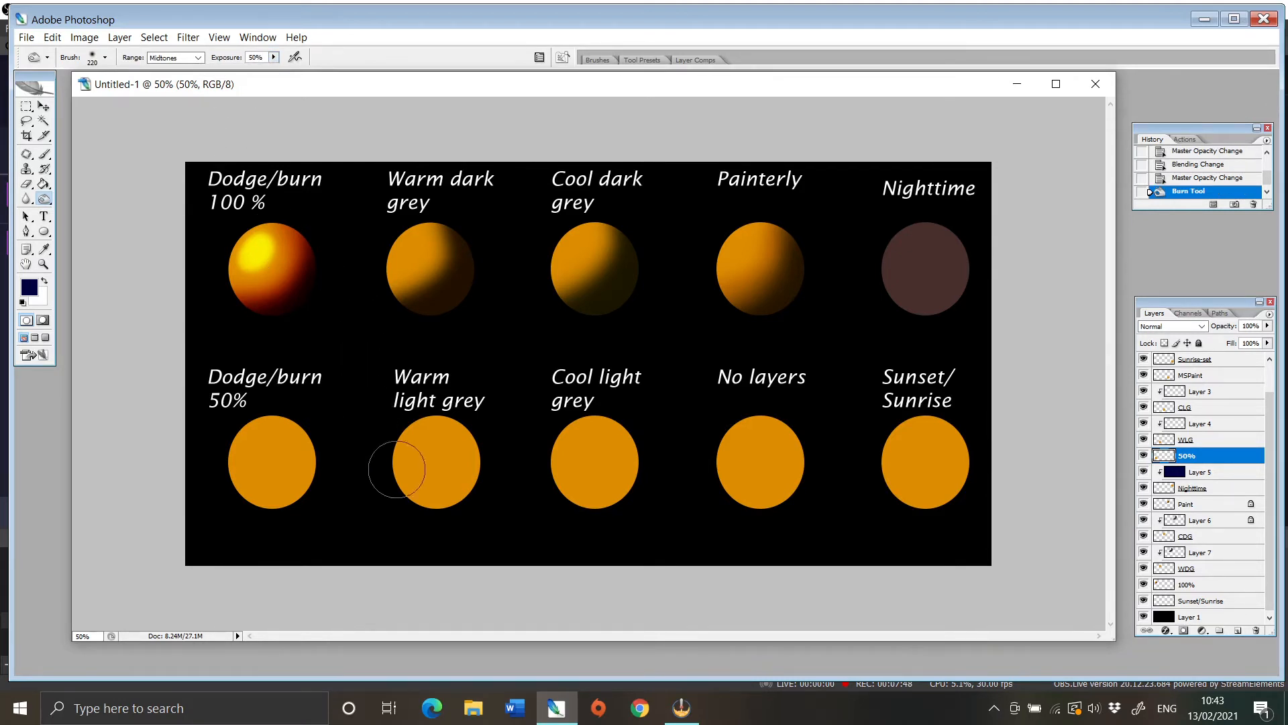
mouse_move(312, 417)
left_mouse_down()
mouse_move(305, 483)
mouse_move(253, 517)
mouse_move(223, 506)
mouse_move(322, 438)
mouse_move(312, 430)
mouse_move(236, 508)
mouse_move(307, 419)
mouse_move(292, 504)
mouse_move(319, 423)
mouse_move(309, 487)
mouse_move(335, 457)
mouse_move(262, 517)
mouse_move(326, 433)
mouse_move(262, 522)
left_mouse_up()
mouse_move(330, 441)
left_mouse_down()
mouse_move(297, 510)
mouse_move(317, 412)
mouse_move(290, 524)
mouse_move(314, 417)
mouse_move(234, 516)
mouse_move(458, 505)
left_mouse_up()
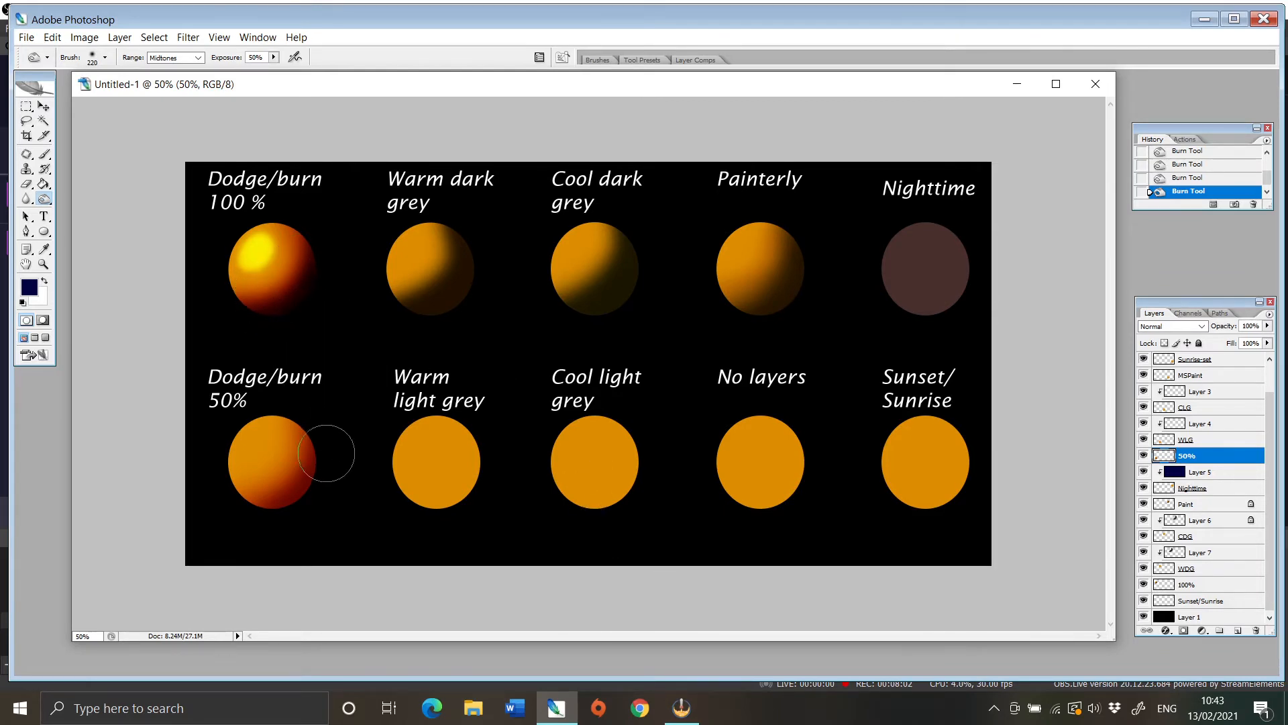
mouse_move(314, 434)
left_mouse_down()
mouse_move(316, 485)
mouse_move(255, 535)
mouse_move(328, 473)
mouse_move(288, 533)
mouse_move(314, 448)
mouse_move(307, 415)
mouse_move(300, 474)
mouse_move(232, 520)
mouse_move(303, 456)
mouse_move(307, 401)
mouse_move(276, 504)
mouse_move(234, 487)
mouse_move(324, 413)
mouse_move(277, 401)
mouse_move(295, 424)
mouse_move(262, 500)
left_mouse_up()
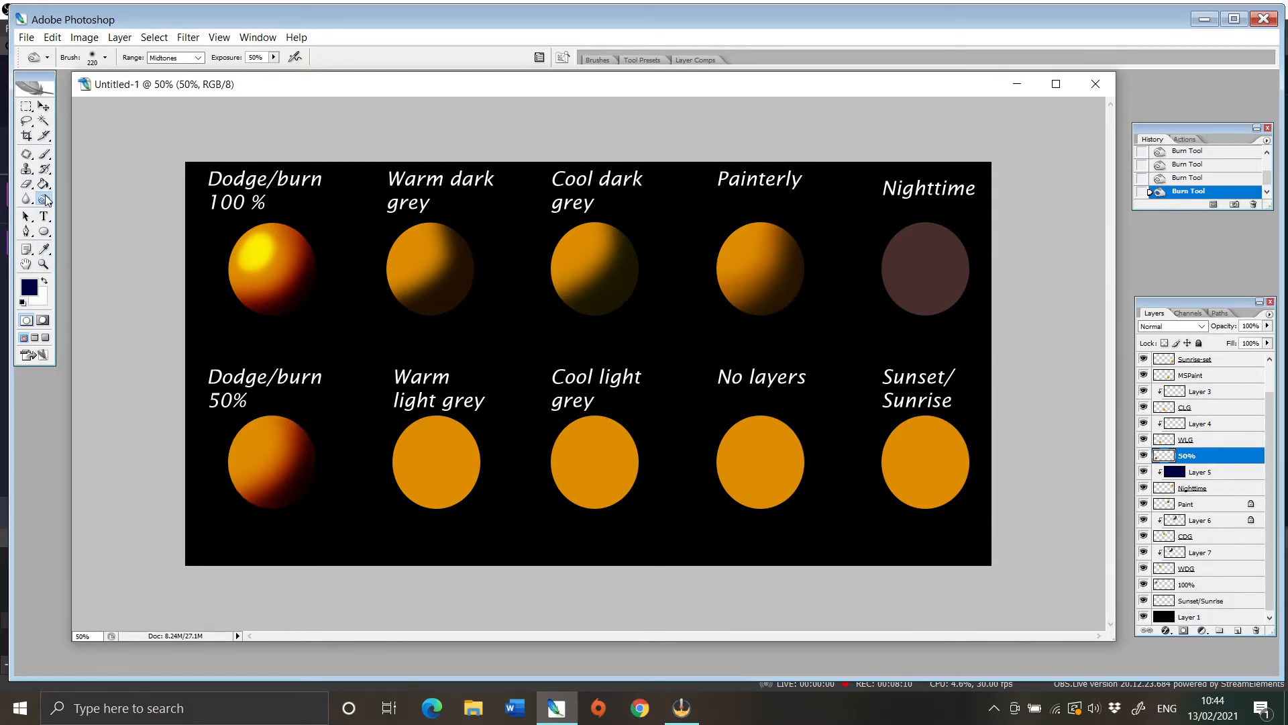
Dodge a highlight onto the upper-left area of the Dodge/burn 50% circle.
left_click_drag(45, 200, 94, 198)
mouse_move(265, 458)
left_mouse_down()
mouse_move(255, 441)
mouse_move(250, 451)
mouse_move(269, 416)
left_mouse_up()
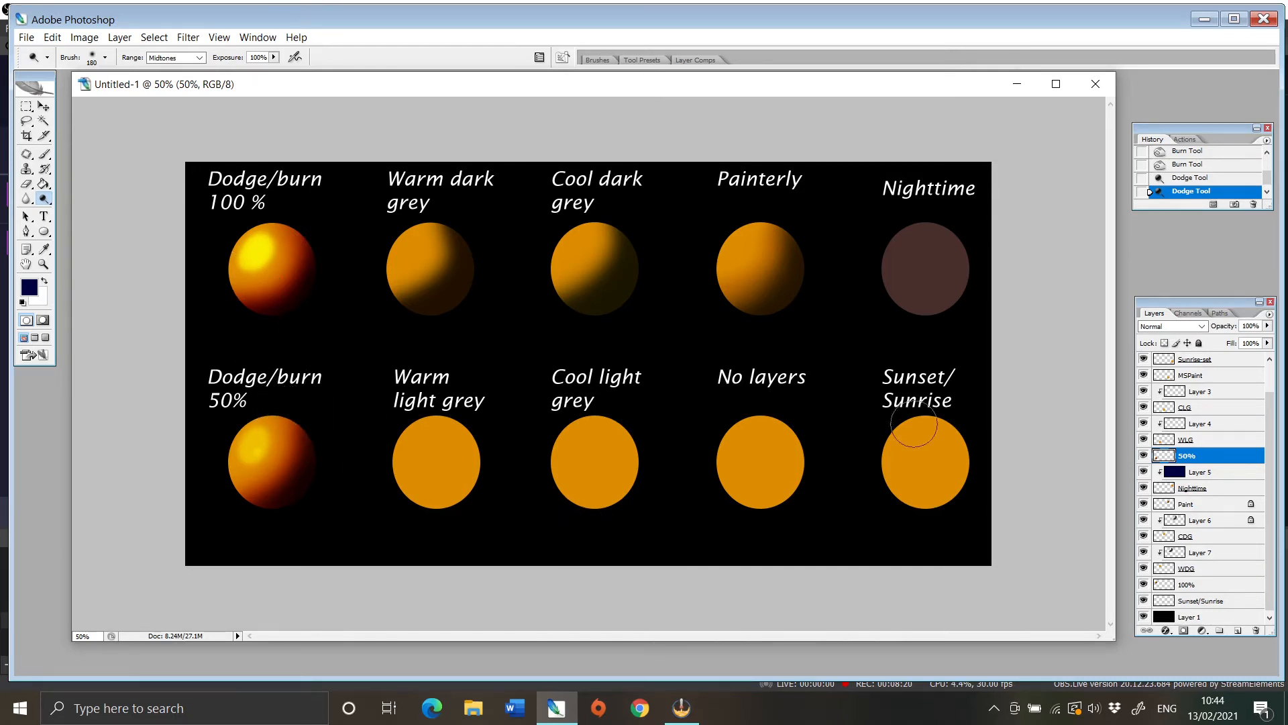
Select Layer 4, clipped to the Warm light grey circle, and set the foreground colour to warm grey 957972.
left_click(1205, 427)
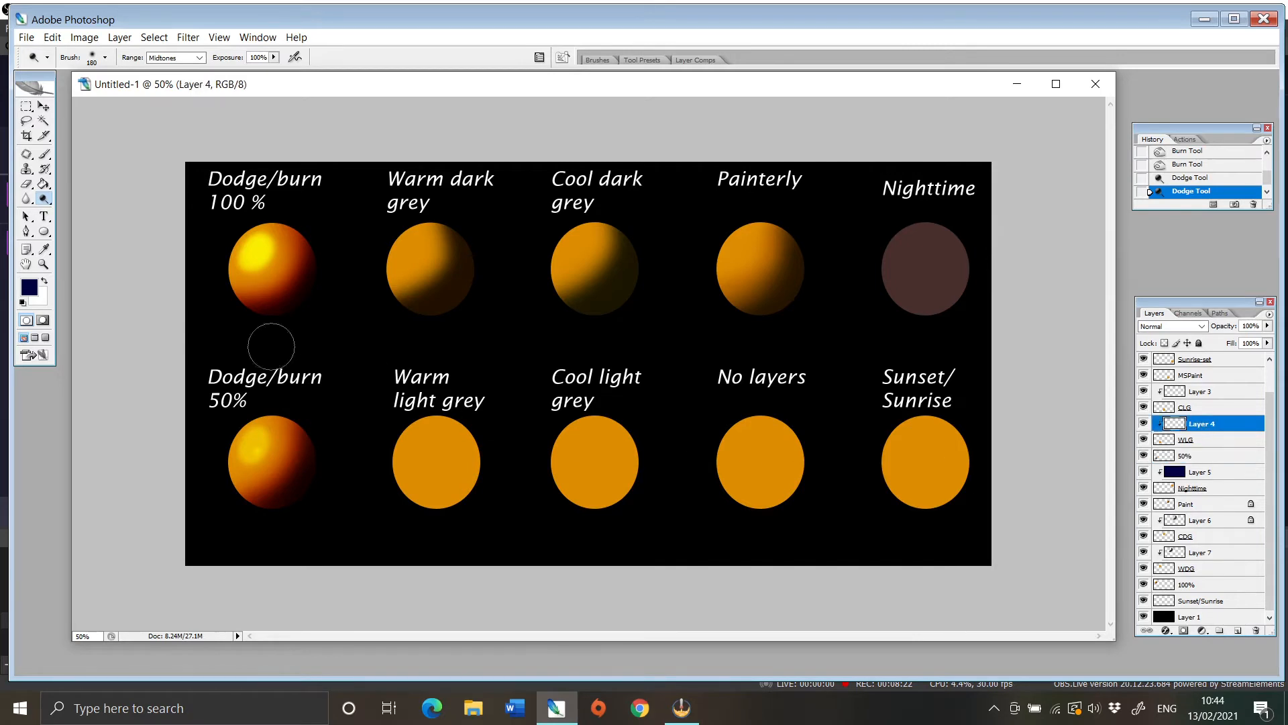
left_click(29, 288)
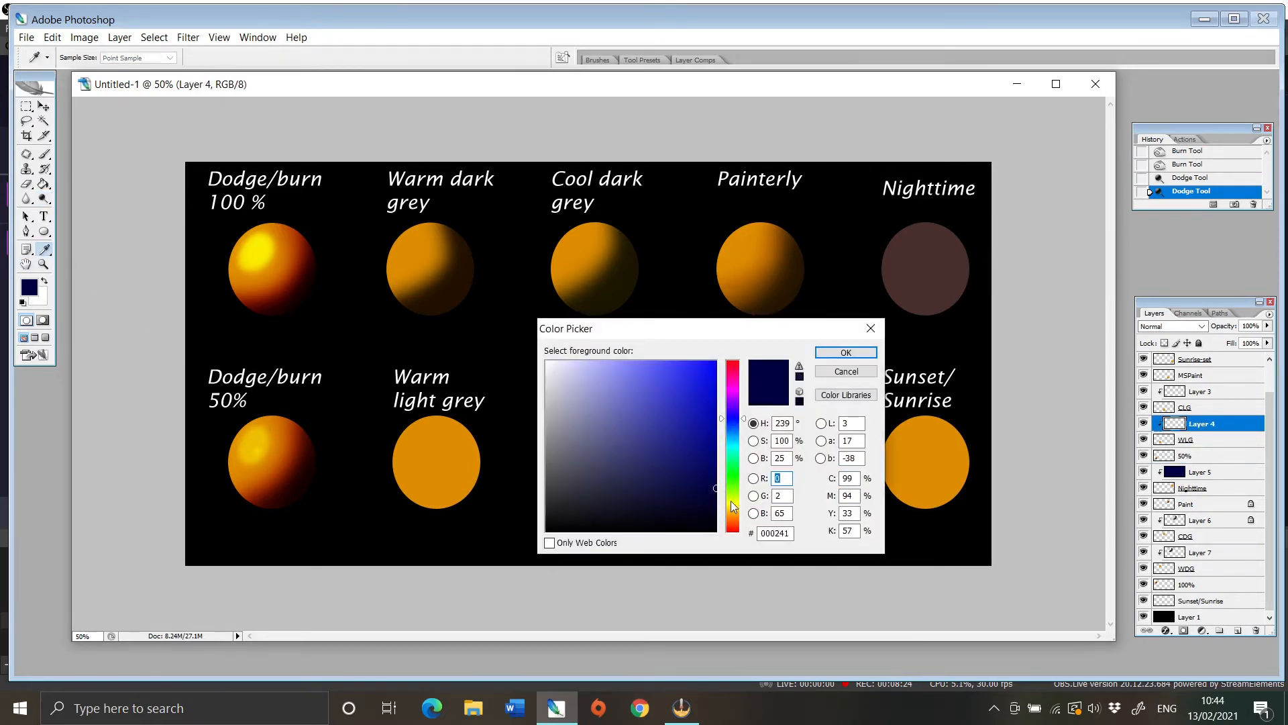
left_click_drag(737, 518, 736, 534)
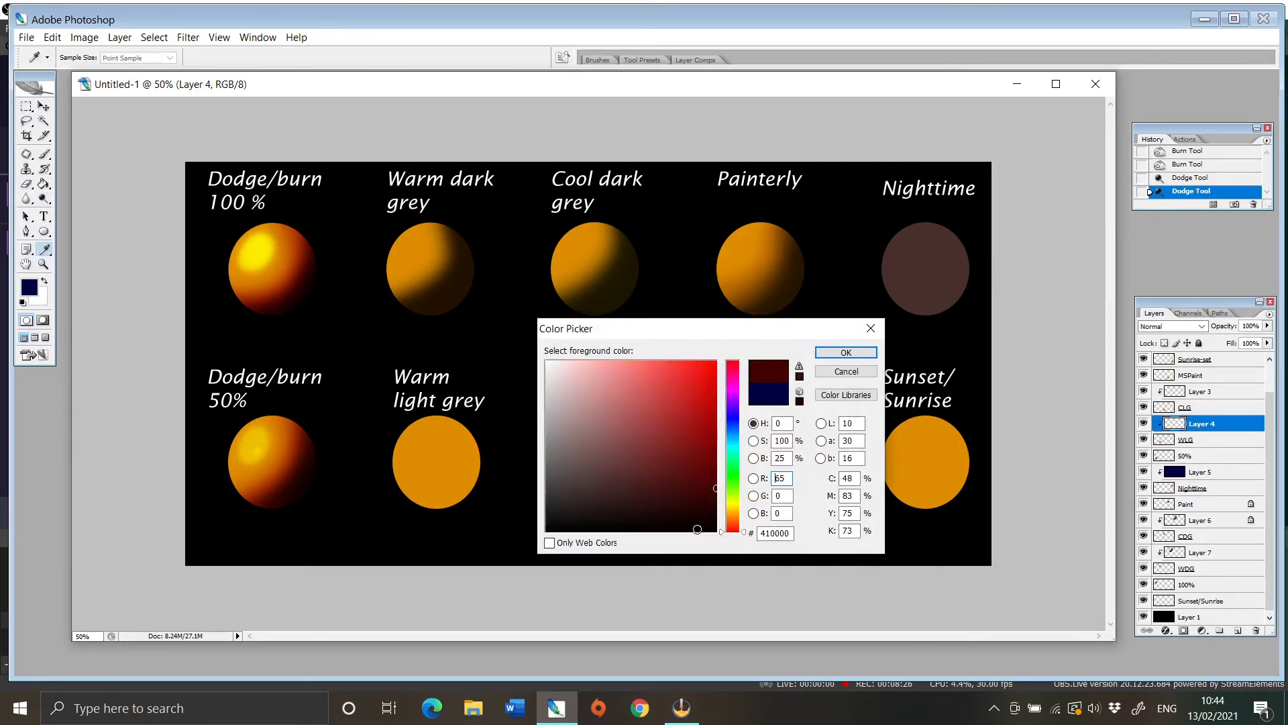
mouse_move(582, 453)
left_mouse_down()
mouse_move(567, 456)
mouse_move(589, 475)
mouse_move(565, 435)
left_mouse_up()
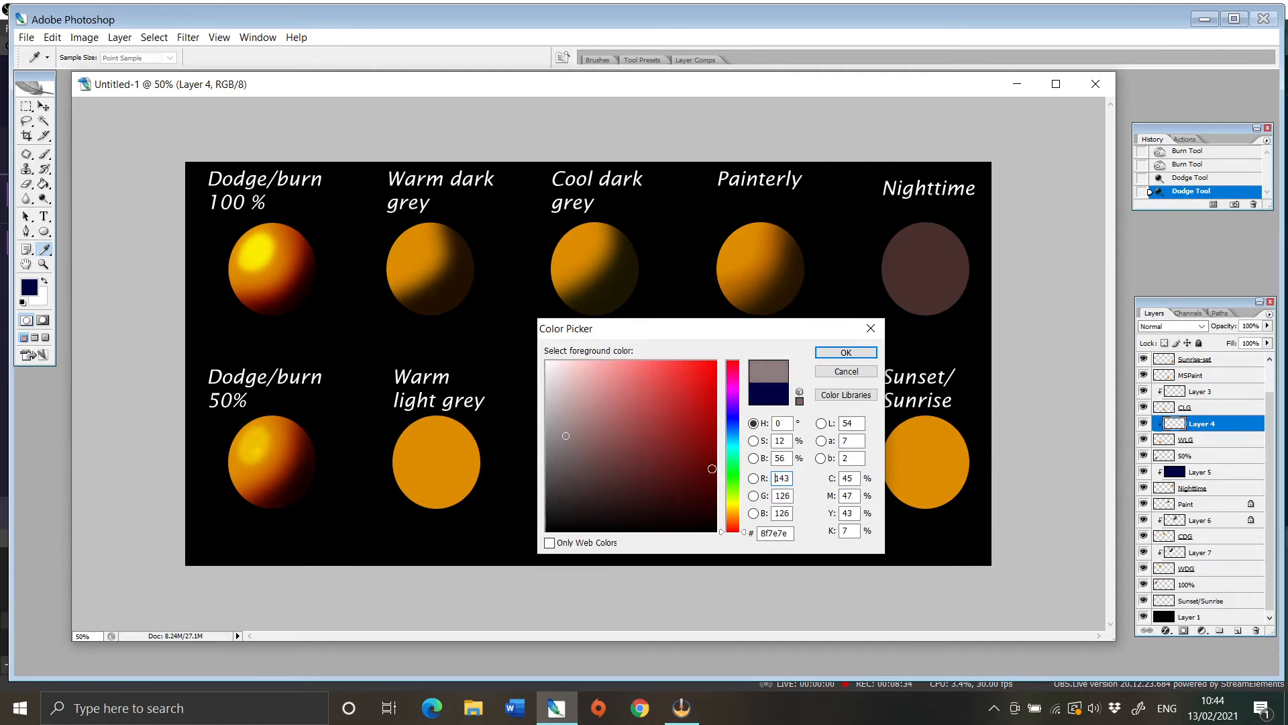
left_click_drag(747, 522, 742, 526)
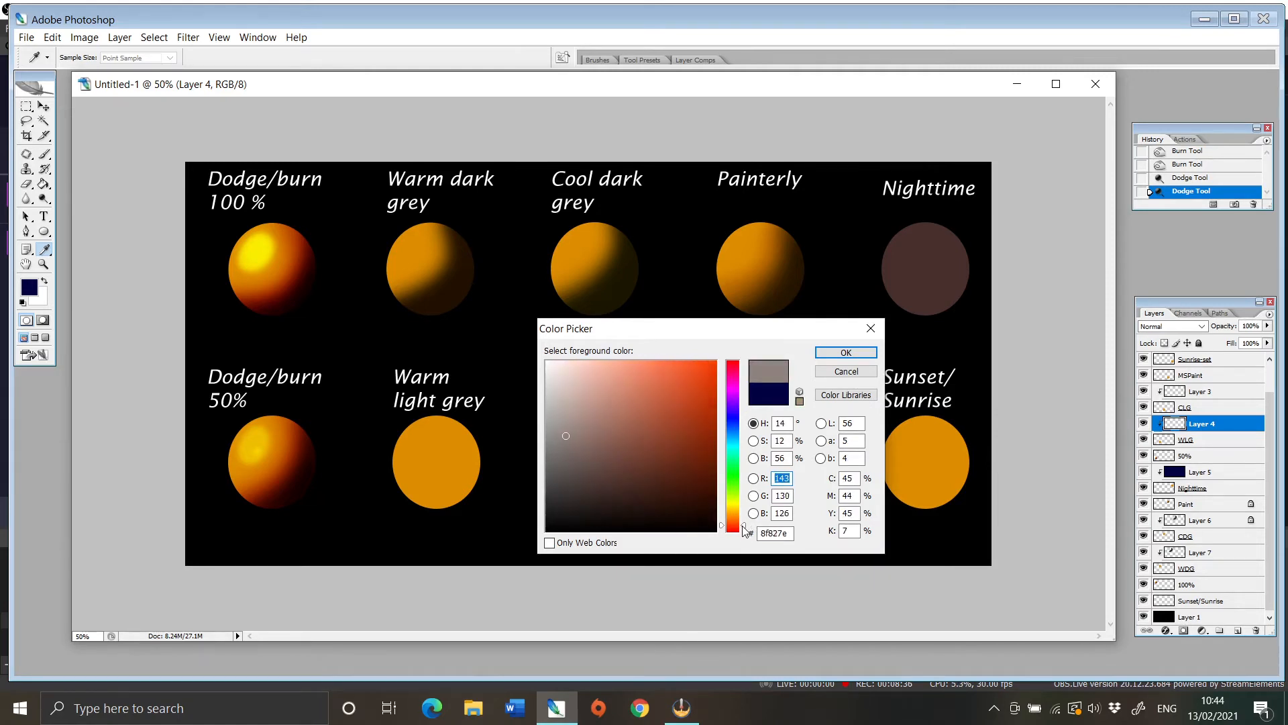
left_click_drag(569, 435, 590, 435)
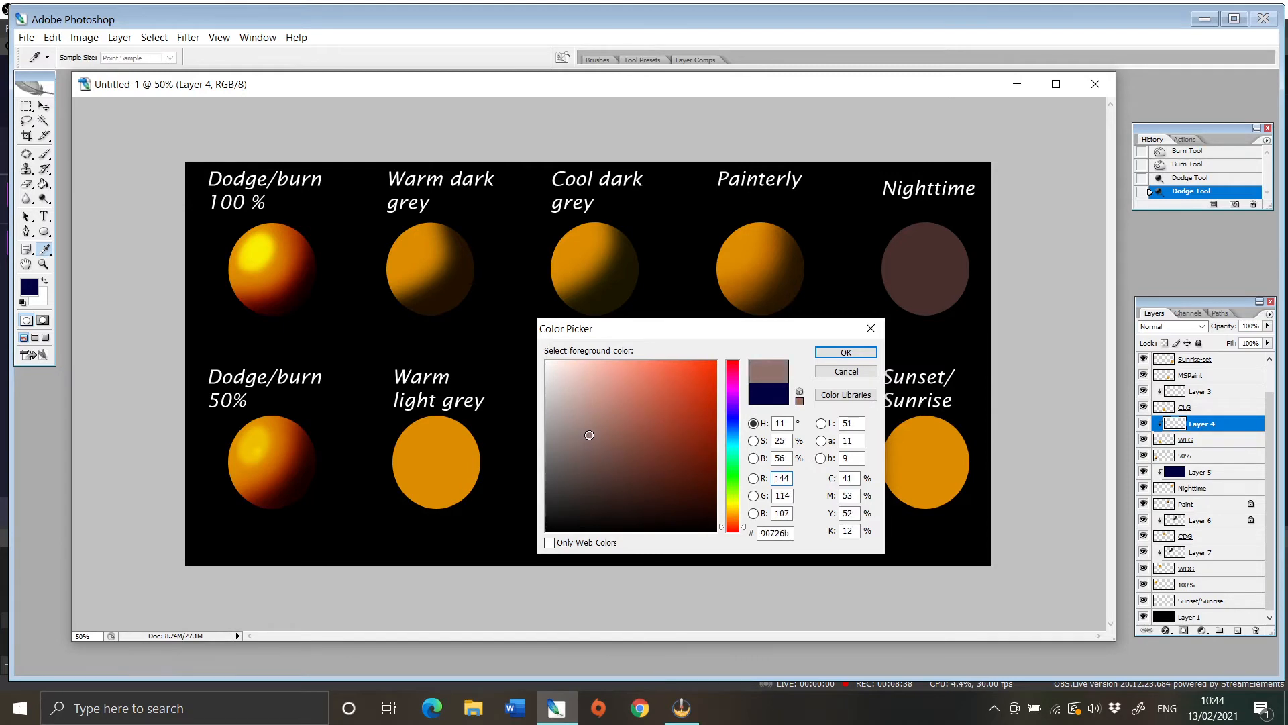
left_click(846, 353)
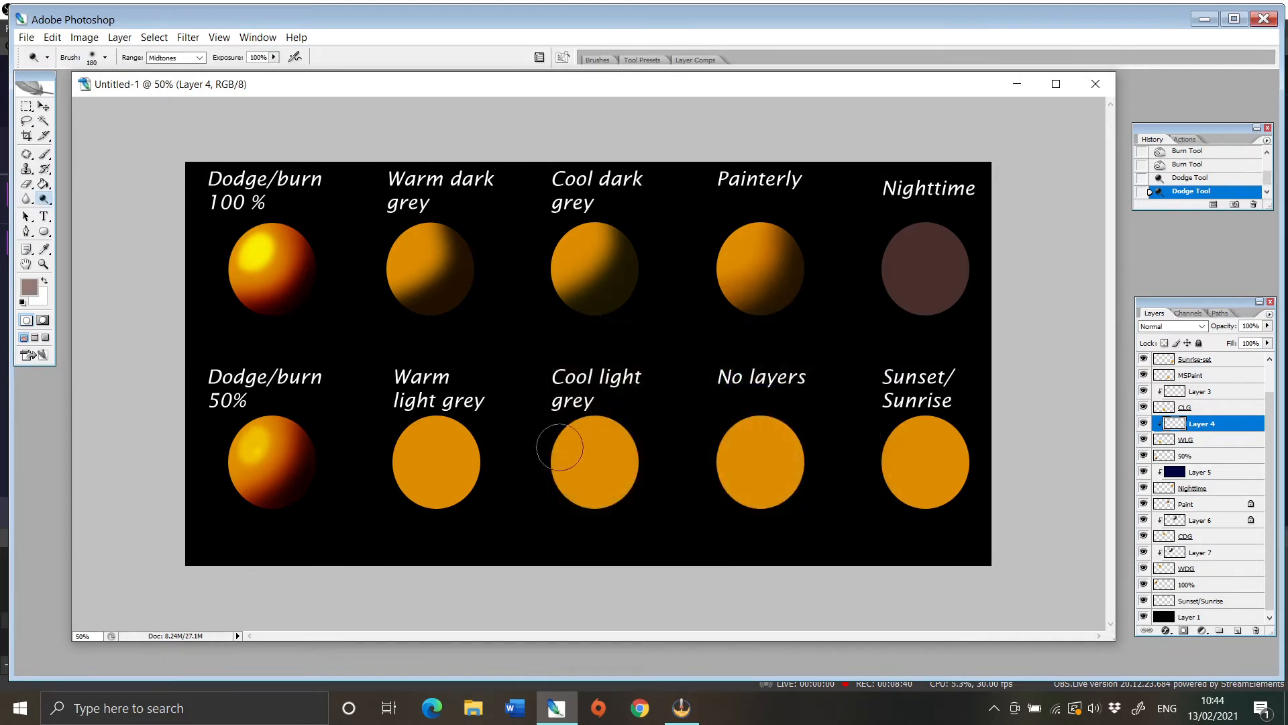
Brush the warm grey over the lower-right side of the Warm light grey circle and set Layer 4 to Multiply.
left_click(465, 402)
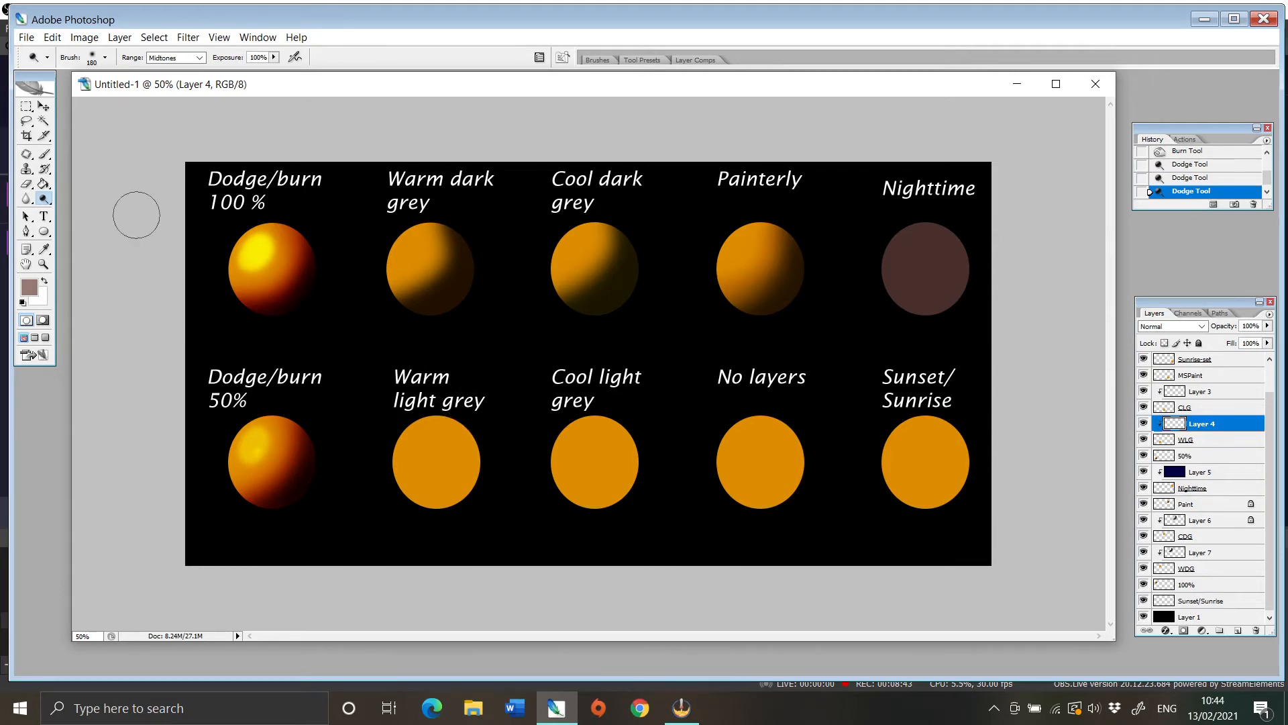
left_click(44, 153)
mouse_move(473, 413)
left_mouse_down()
mouse_move(468, 485)
mouse_move(432, 513)
mouse_move(367, 508)
mouse_move(455, 483)
mouse_move(479, 435)
mouse_move(466, 485)
mouse_move(391, 494)
left_mouse_up()
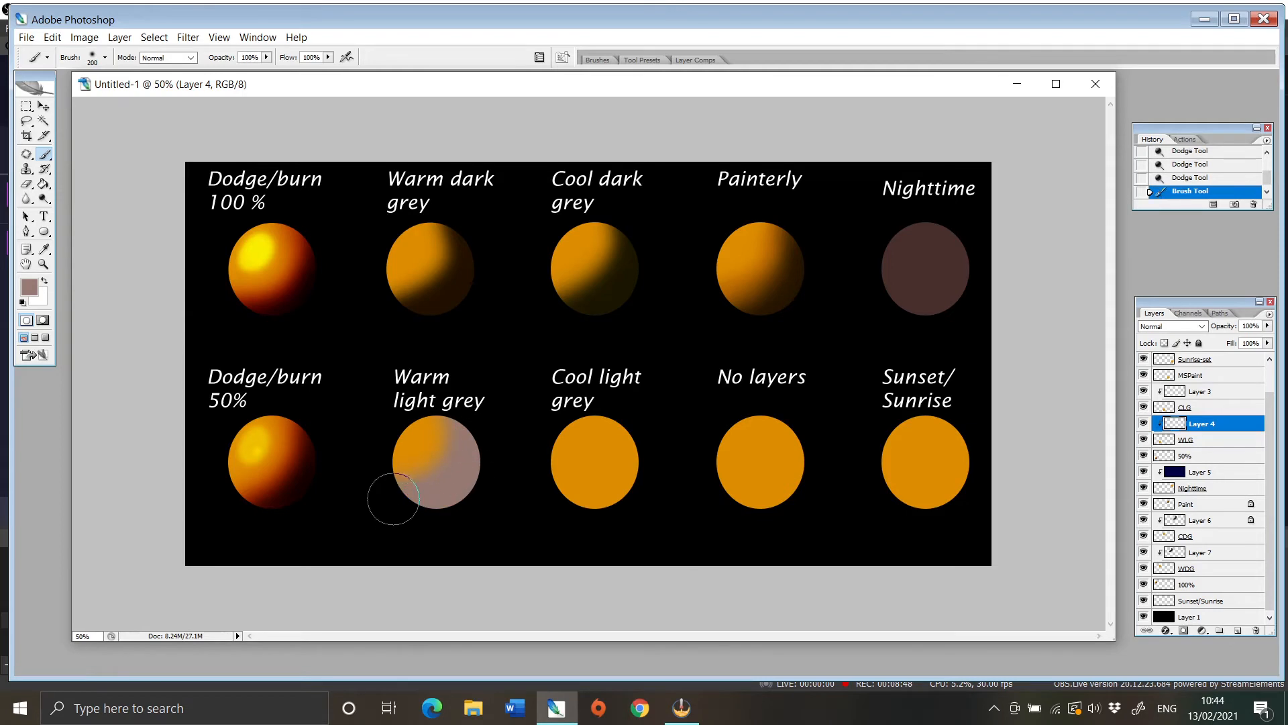
left_click(1201, 326)
left_click(1169, 380)
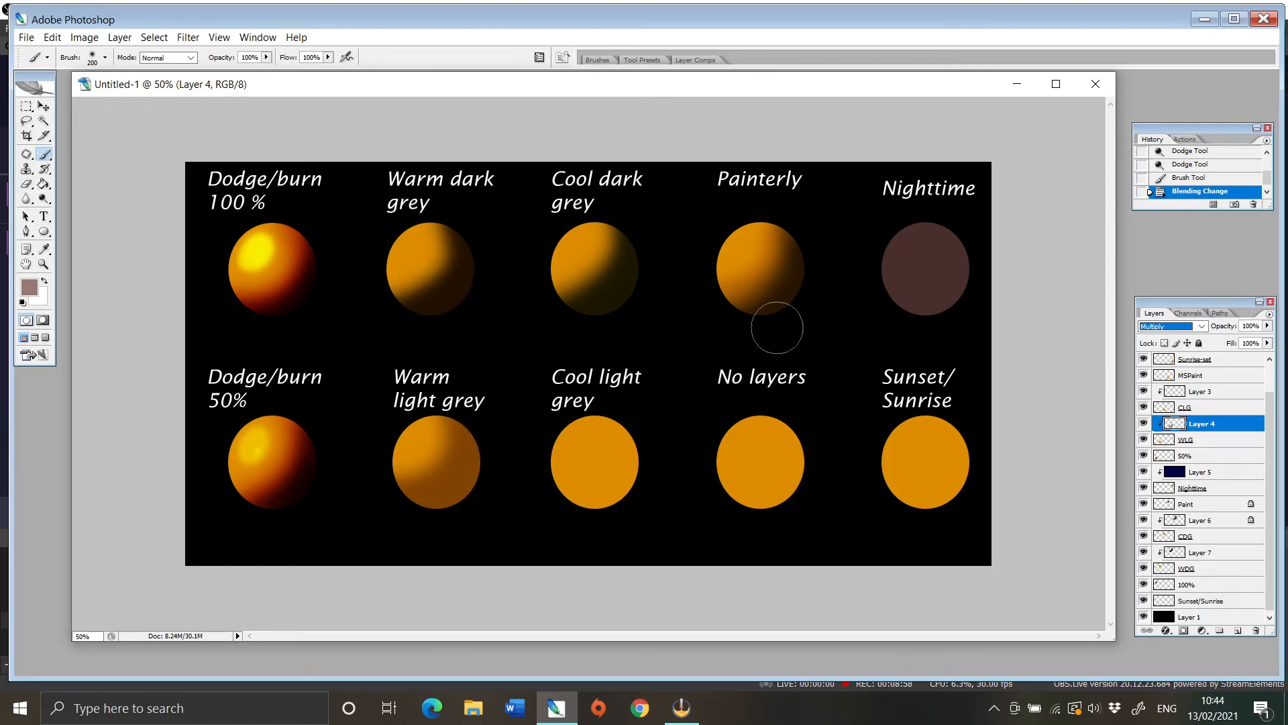
Select Layer 3, clipped to the Cool light grey circle, and set the foreground colour to cool grey 8e999c.
left_click(1207, 392)
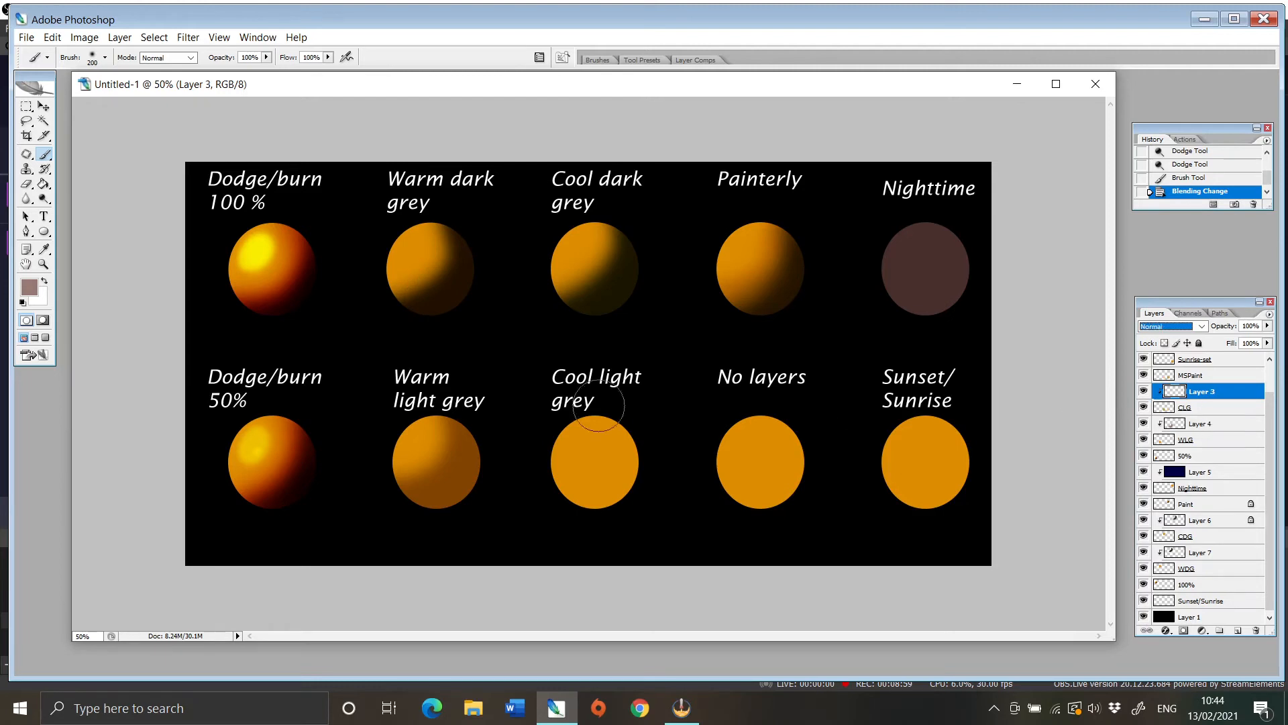
left_click(31, 292)
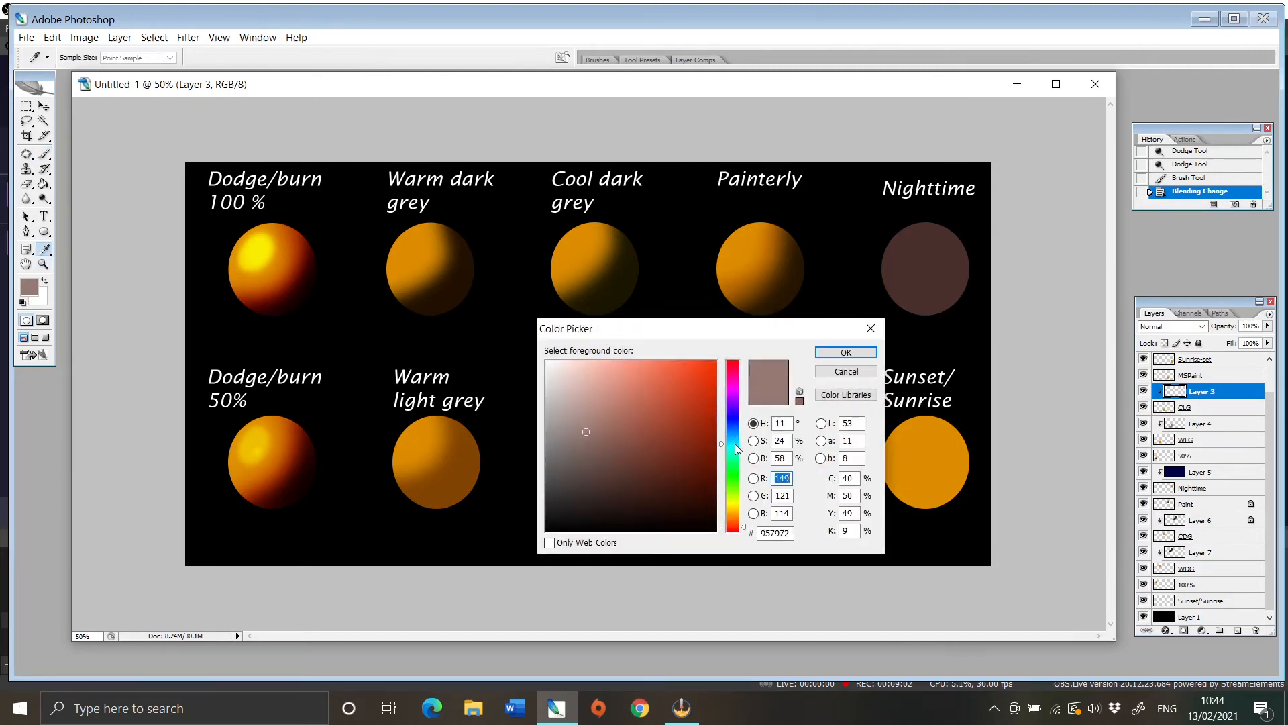
left_click_drag(736, 446, 734, 440)
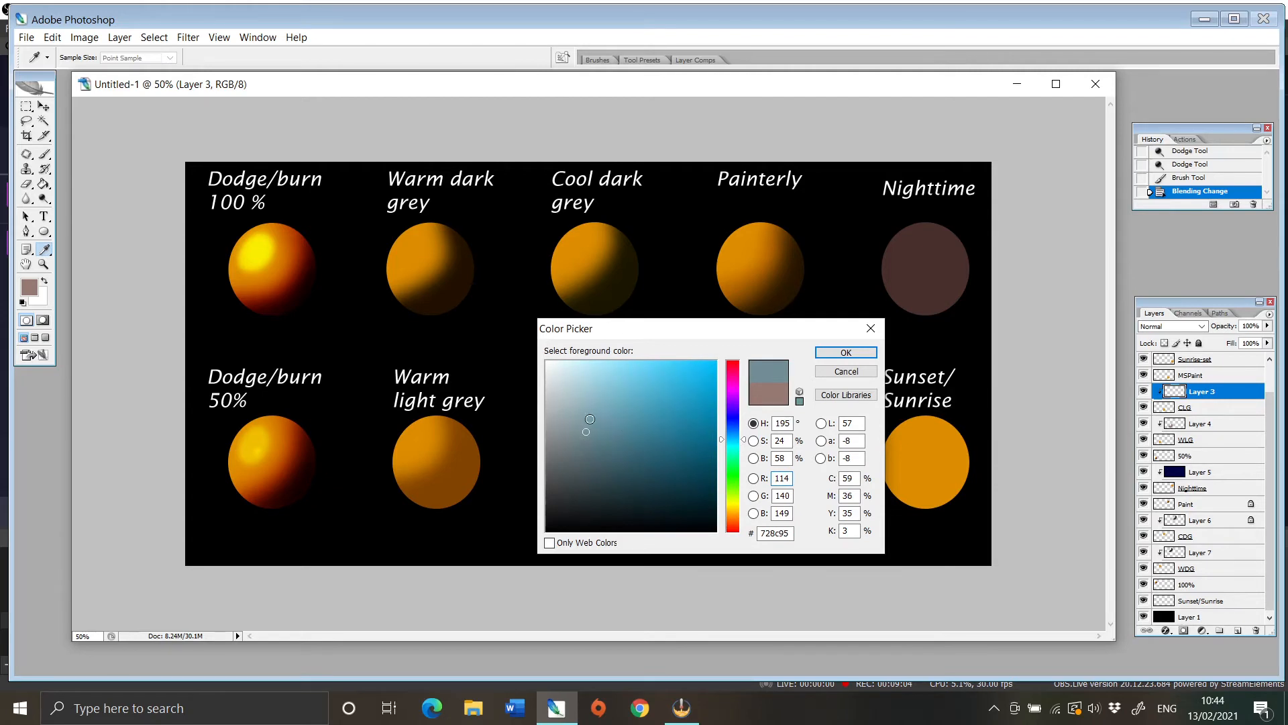
left_click(573, 431)
left_click_drag(571, 432, 564, 423)
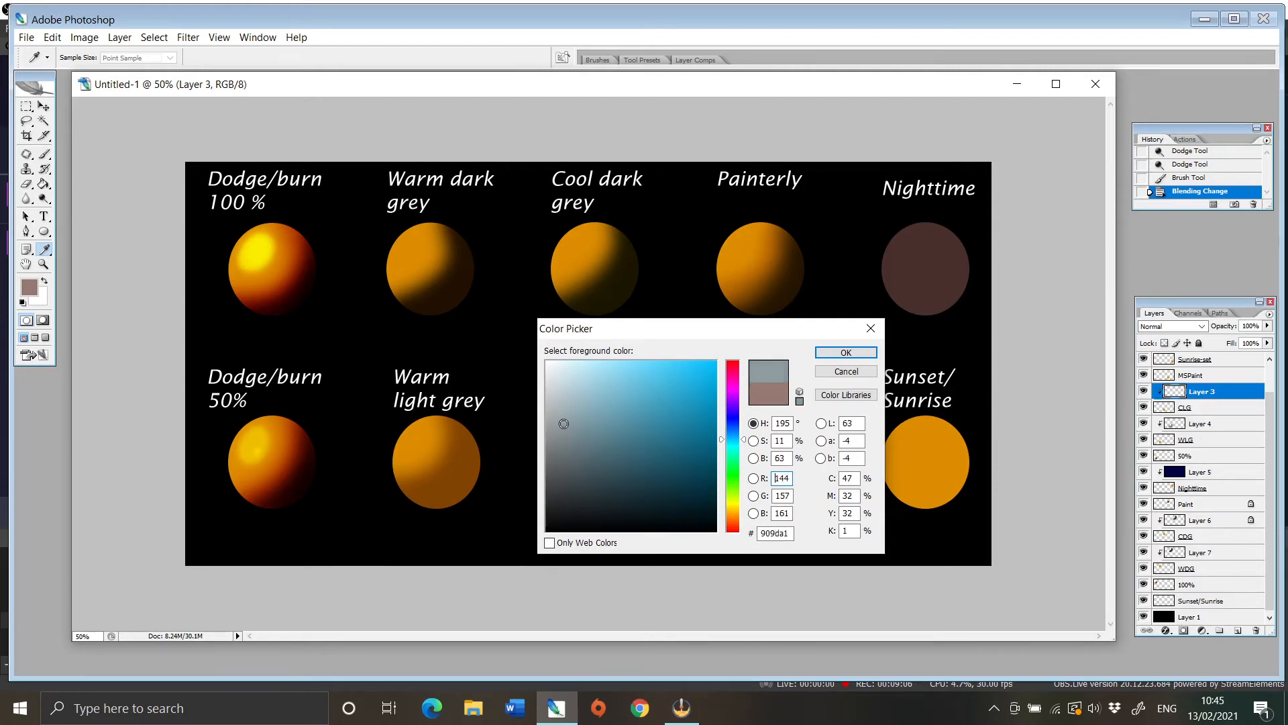
left_click(846, 352)
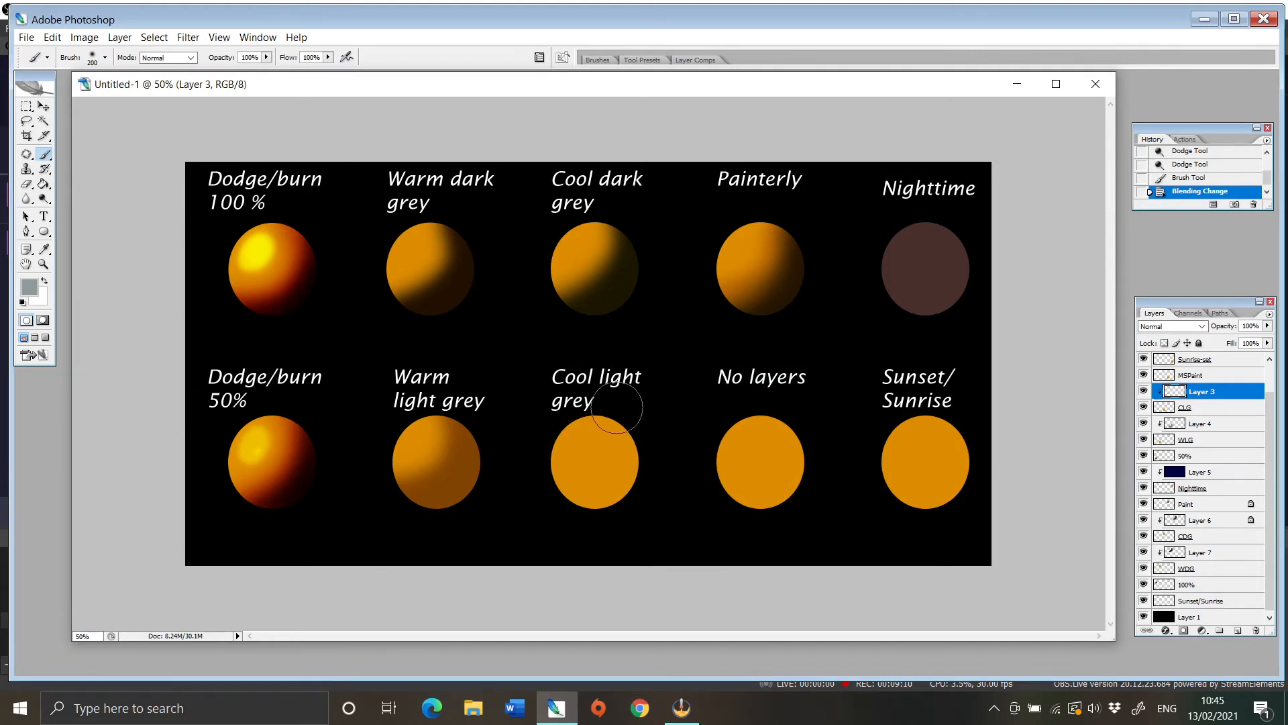
Brush the cool grey over the lower-right side of the Cool light grey circle and set Layer 3 to Multiply.
mouse_move(615, 407)
left_mouse_down()
mouse_move(625, 482)
mouse_move(542, 514)
mouse_move(651, 452)
mouse_move(598, 475)
left_mouse_up()
left_click(1171, 327)
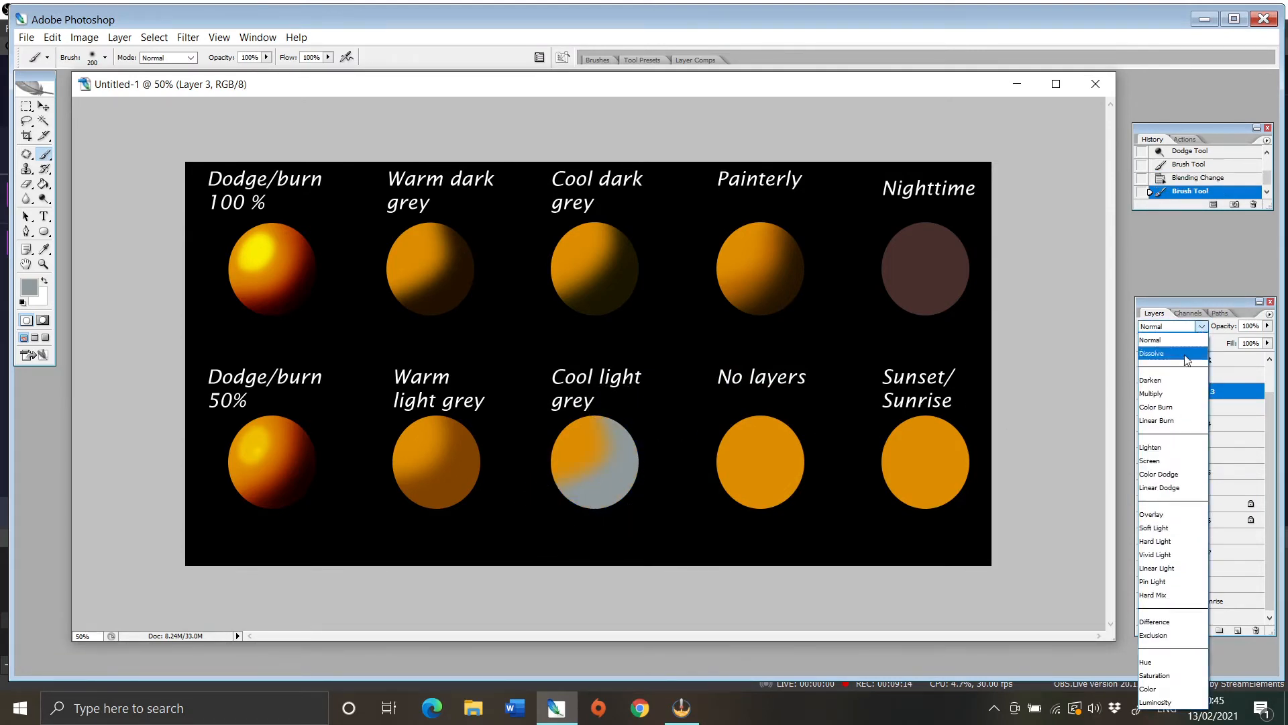
left_click(1164, 382)
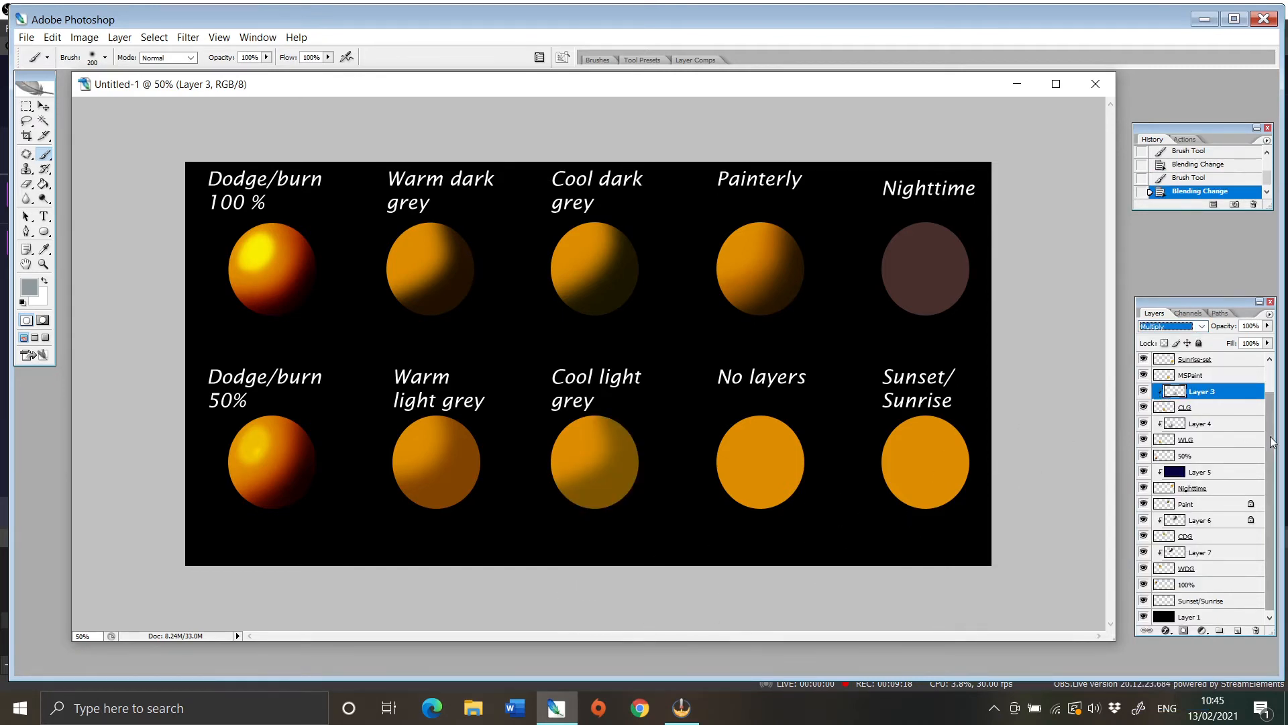
Select the MSPaint layer, lock its transparent pixels, and set a hard round brush to 67 px at 100% hardness.
scroll(1264, 437, "up", 1)
left_click(1206, 411)
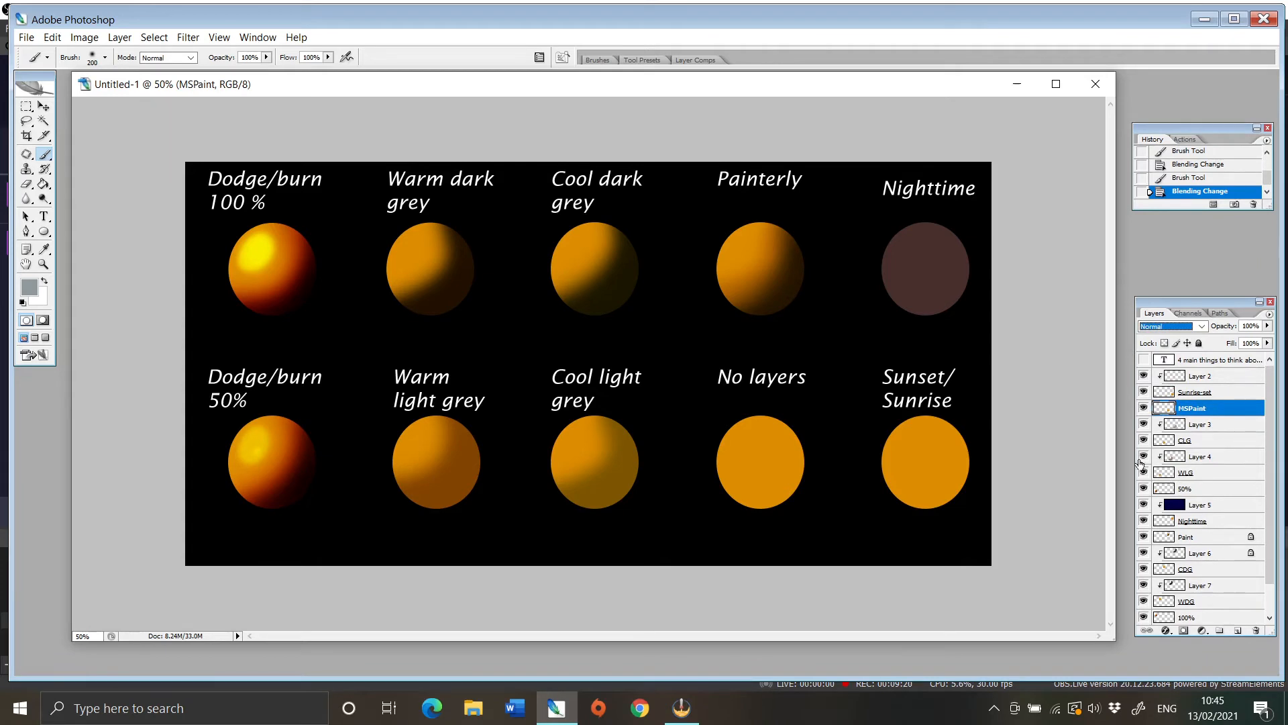
left_click(106, 57)
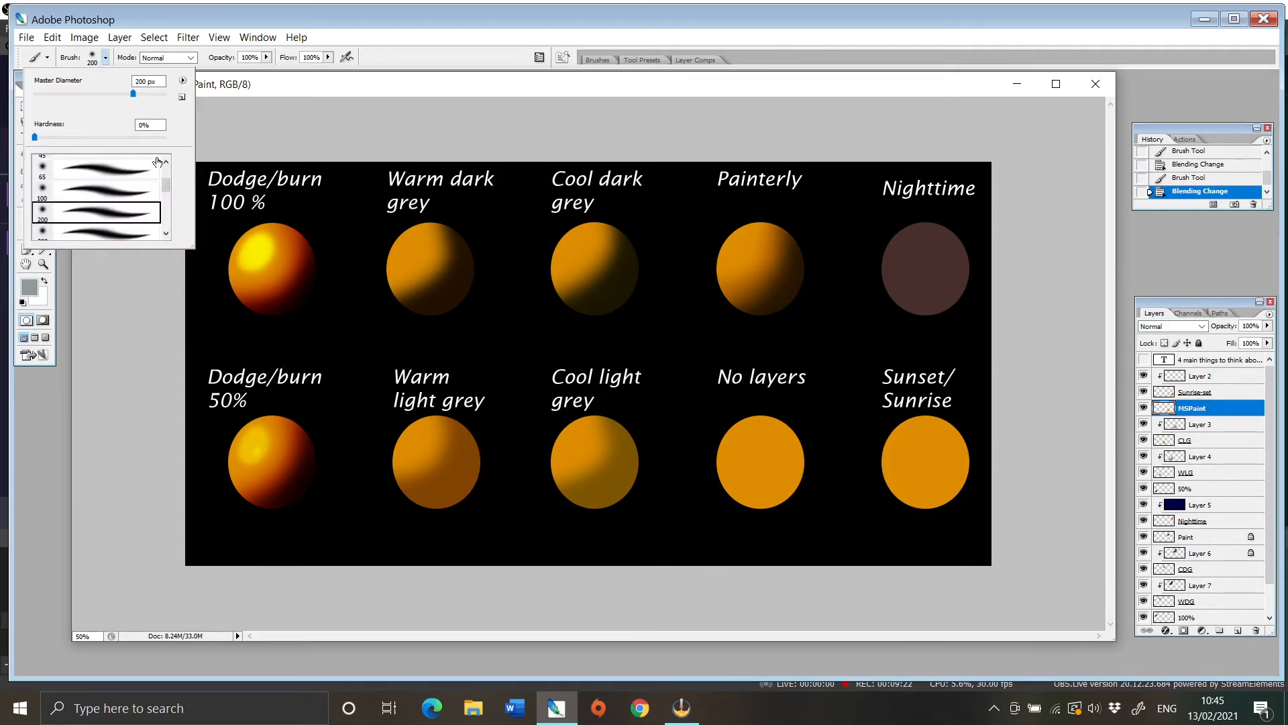
left_click_drag(169, 185, 168, 173)
left_click(111, 231)
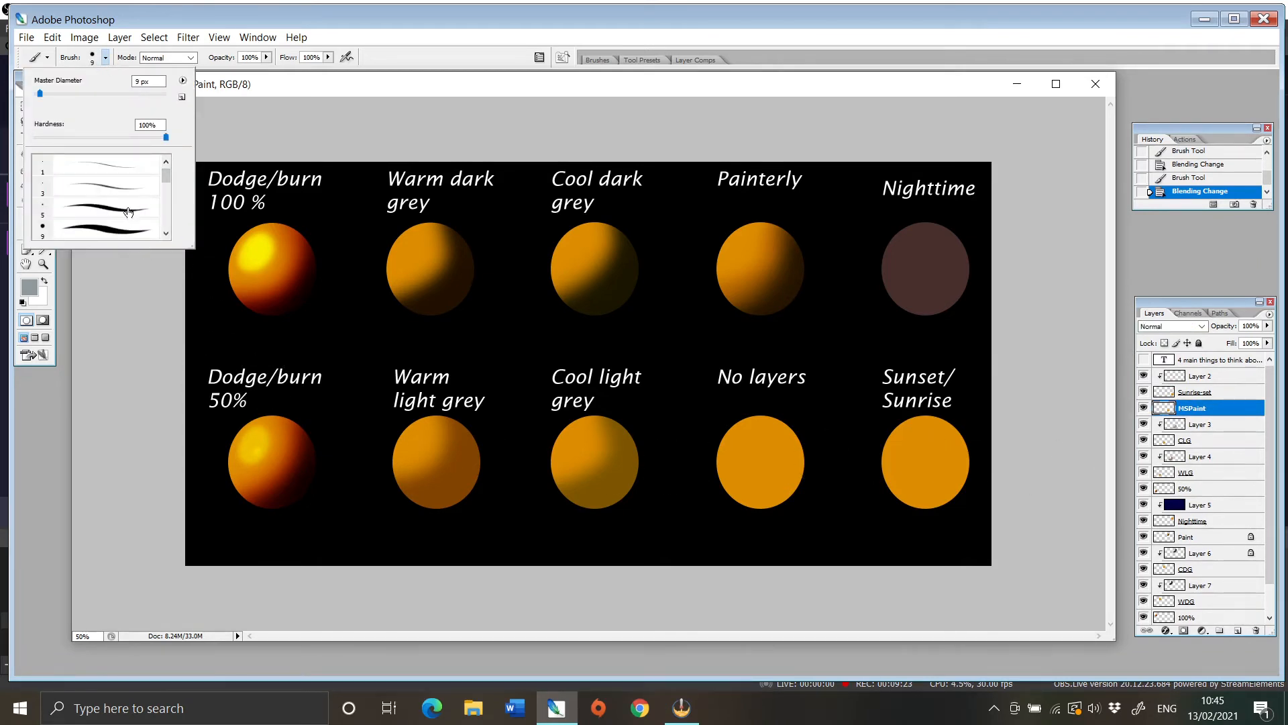
left_click(61, 94)
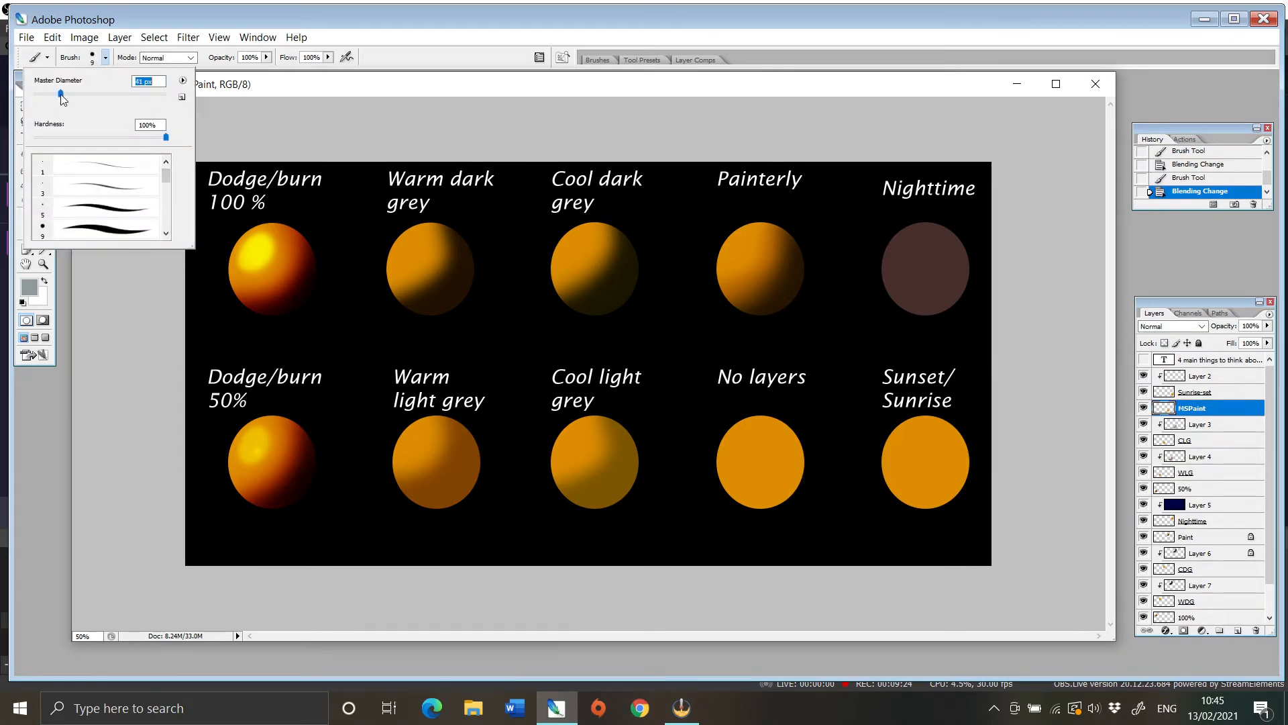
left_click(1165, 343)
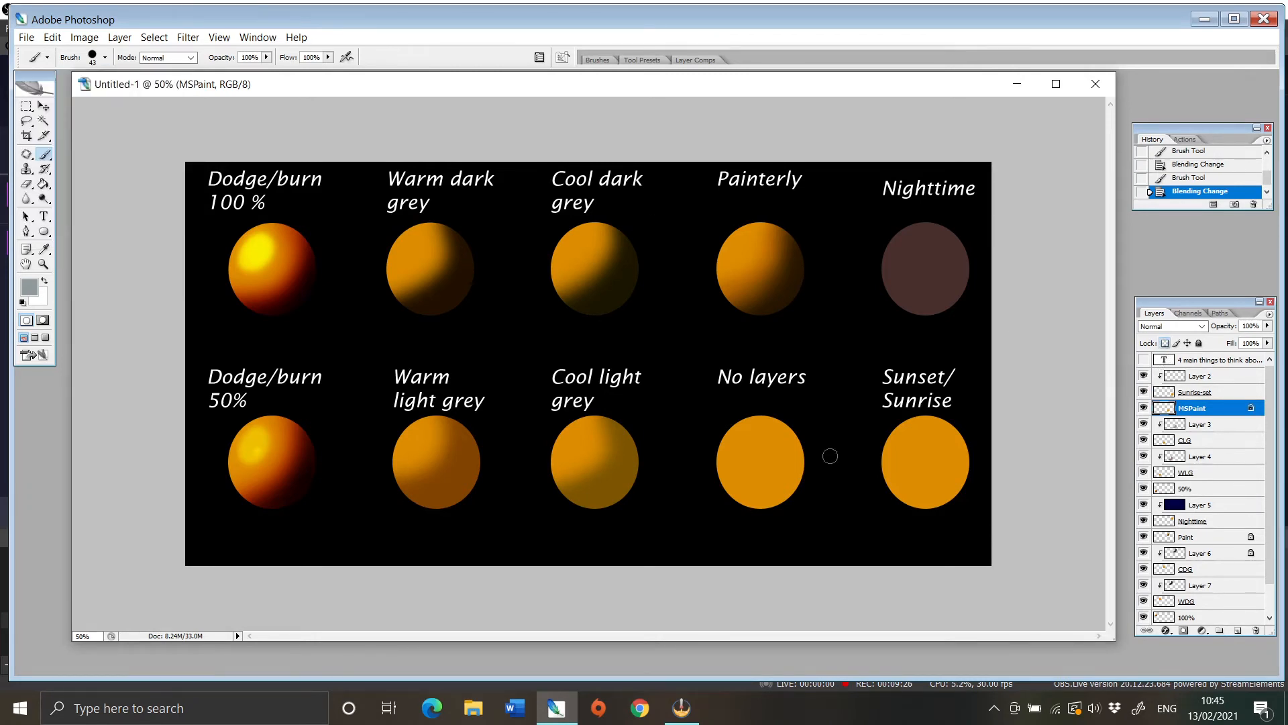
left_click(105, 58)
left_click_drag(64, 94, 78, 94)
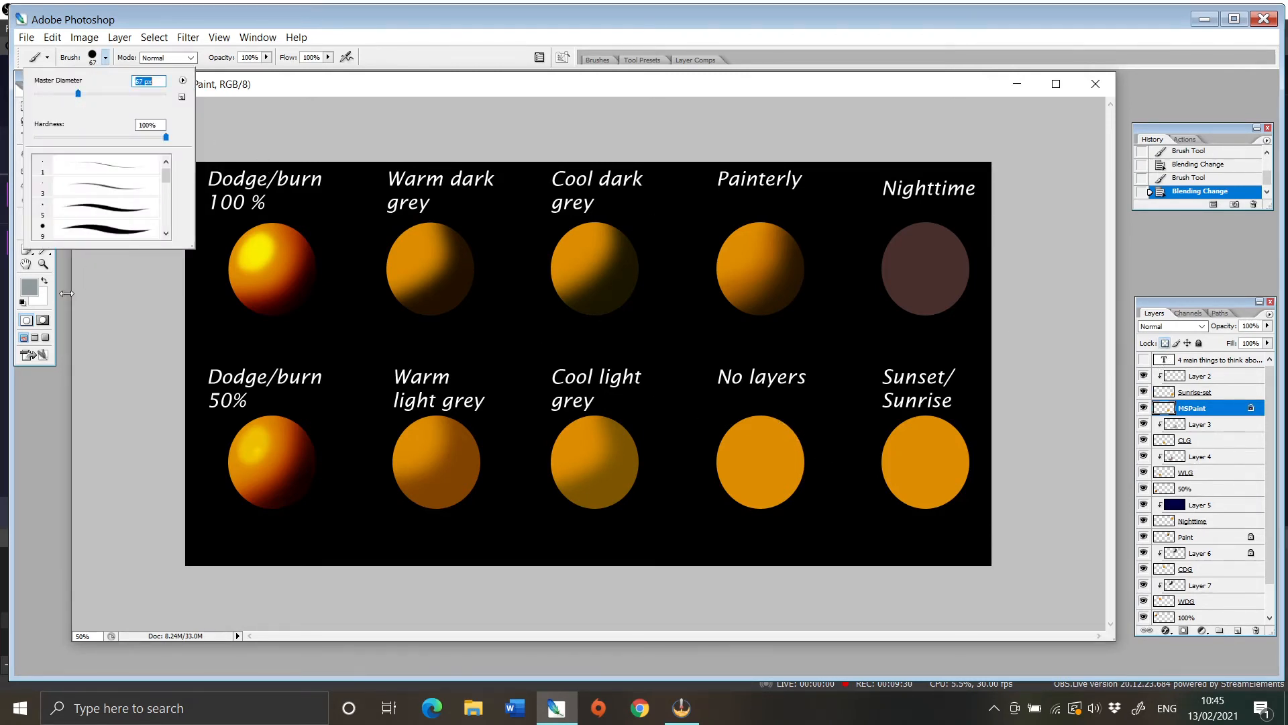
Sample the No layers circle's orange, darken it to bc7700, and brush it over the circle's lower-right side.
left_click(29, 287)
left_click(29, 288)
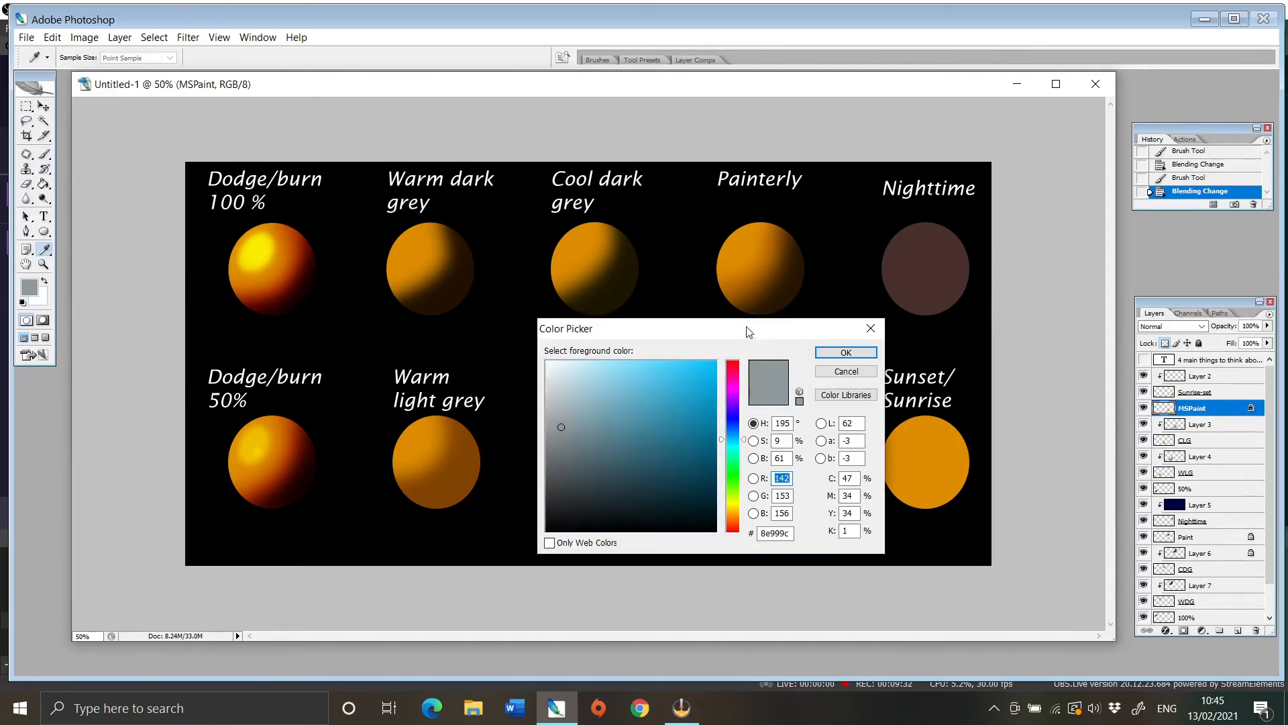
left_click_drag(749, 331, 488, 325)
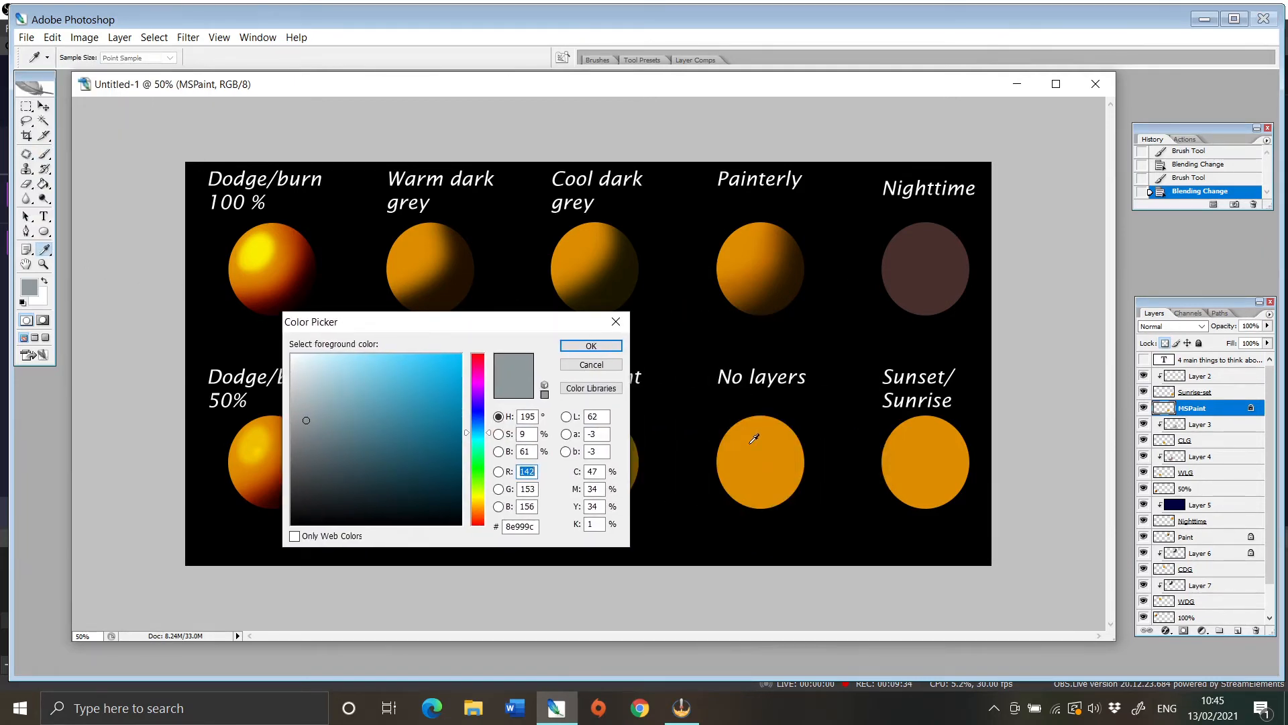
left_click(752, 441)
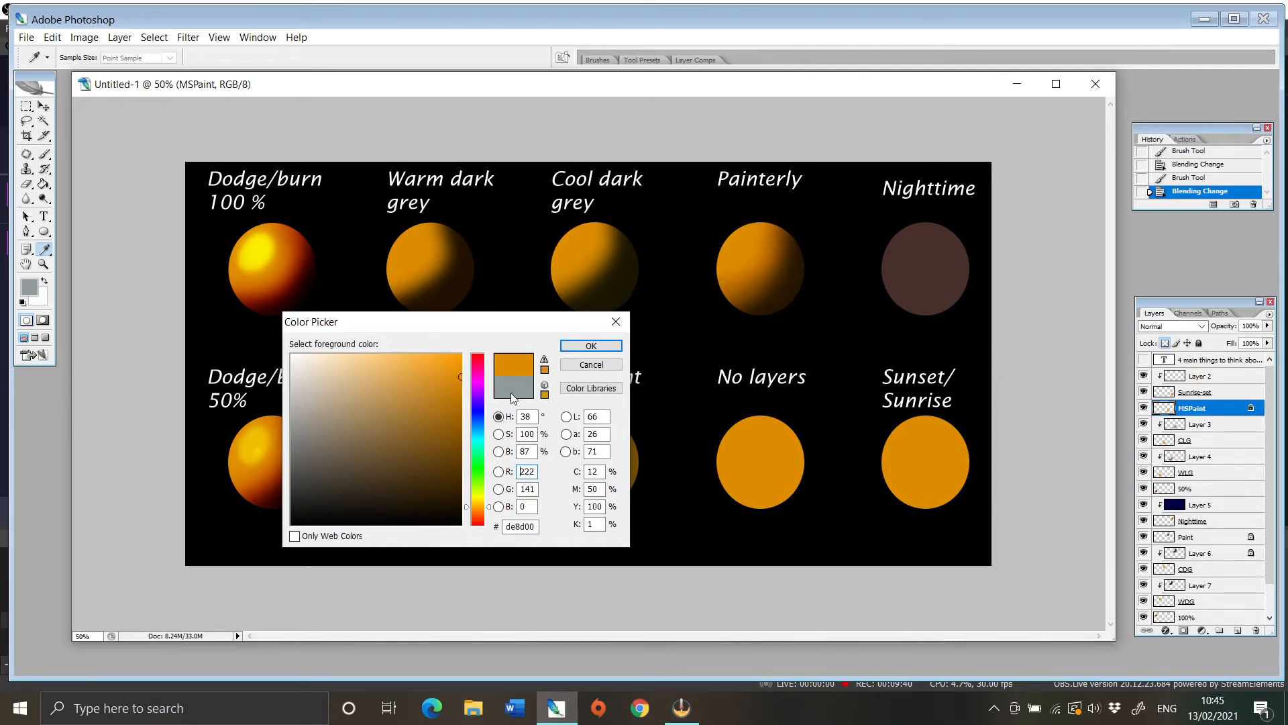
left_click(579, 347)
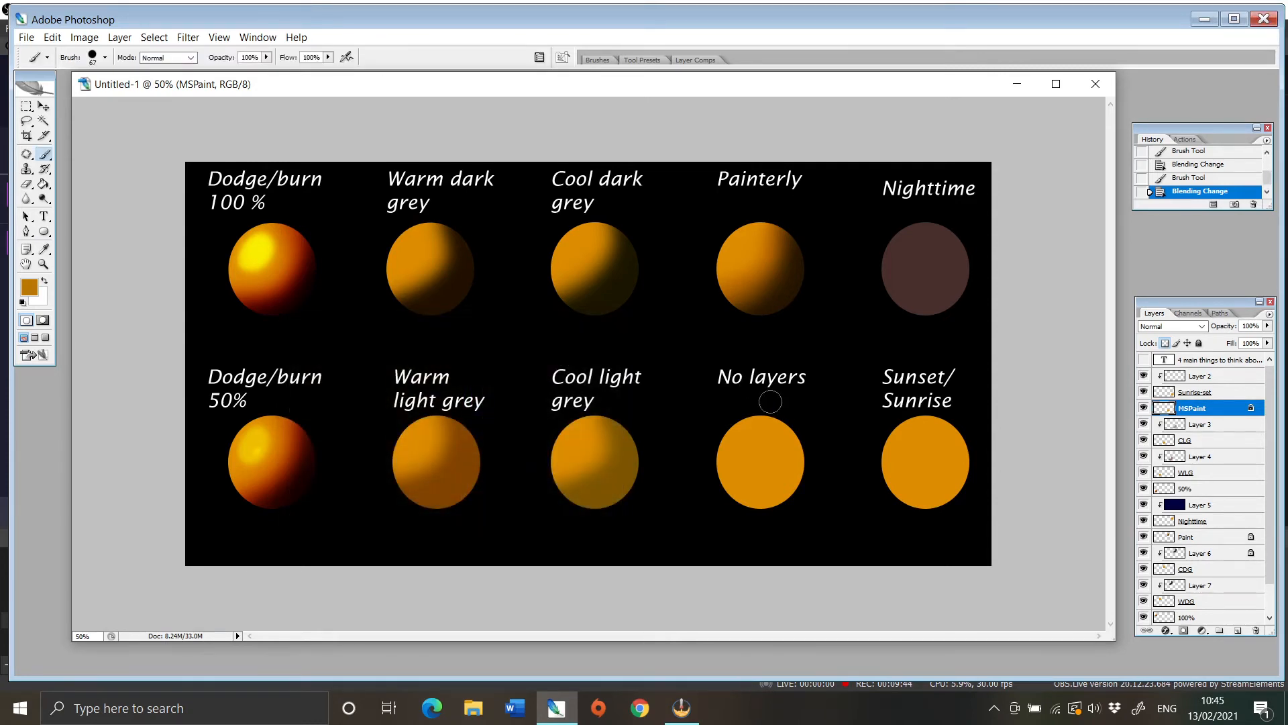
mouse_move(781, 416)
left_mouse_down()
mouse_move(772, 470)
mouse_move(714, 499)
mouse_move(805, 444)
mouse_move(790, 480)
mouse_move(759, 514)
mouse_move(786, 484)
mouse_move(717, 510)
mouse_move(772, 430)
left_mouse_up()
Brush two darker bands over the No layers circle's lower-right side, using a36800 for the first and a deeper brown for the second.
left_click(29, 287)
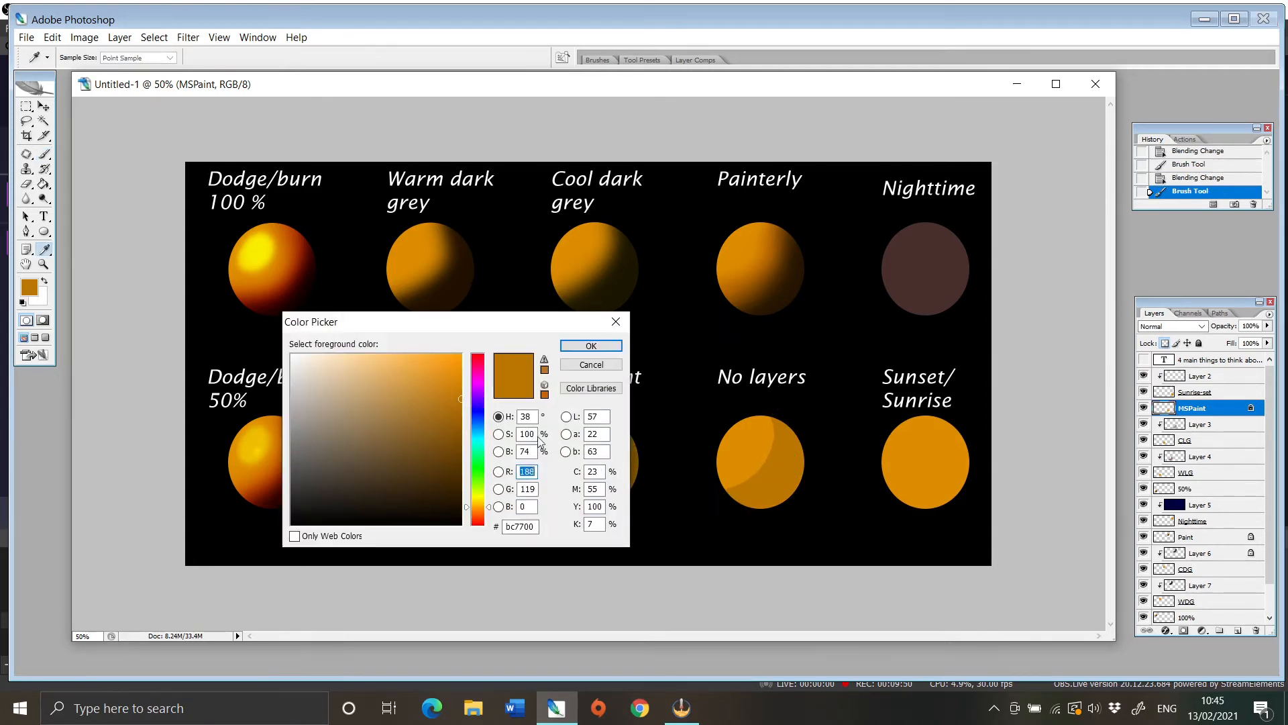
left_click(582, 346)
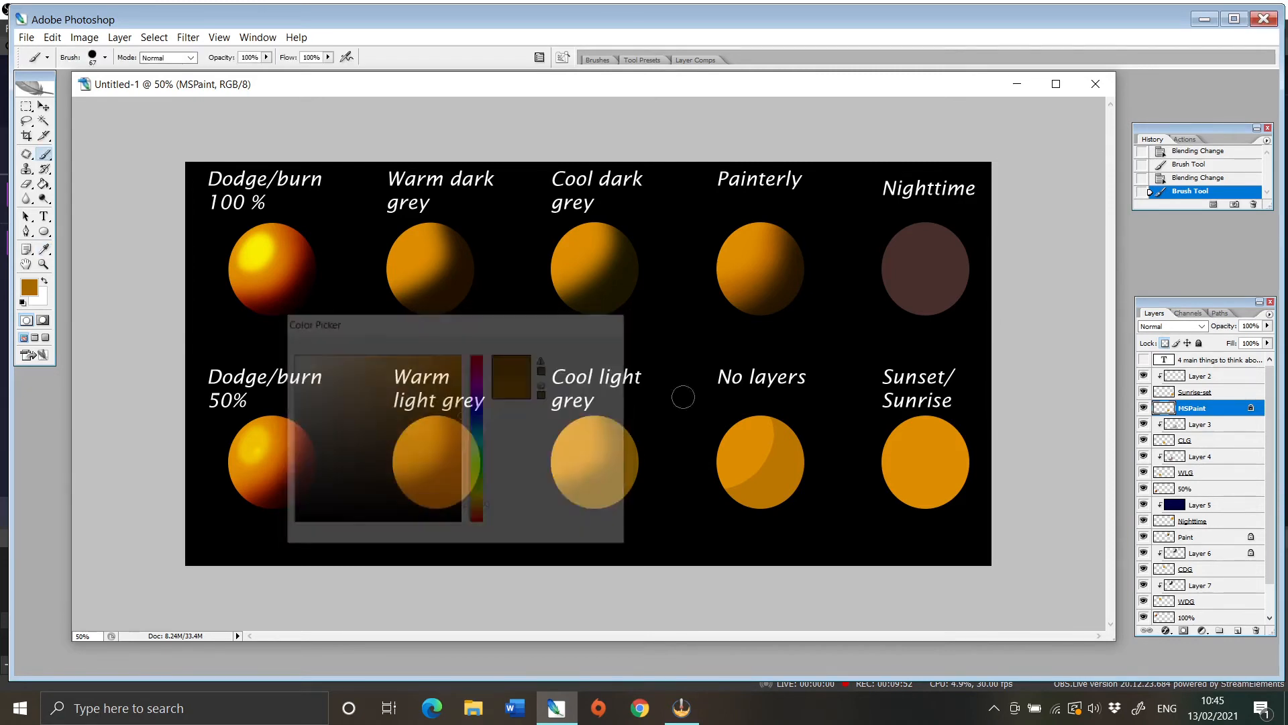
mouse_move(780, 410)
left_mouse_down()
mouse_move(797, 461)
mouse_move(731, 508)
left_mouse_up()
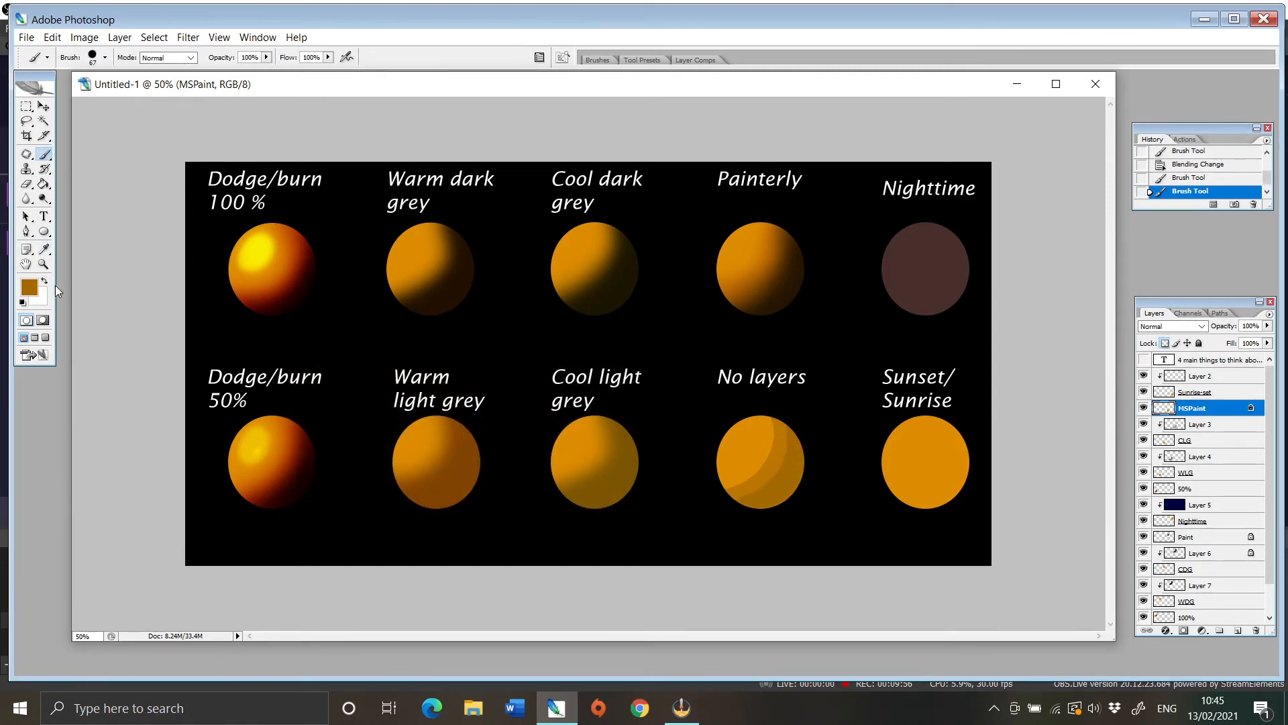
left_click(29, 287)
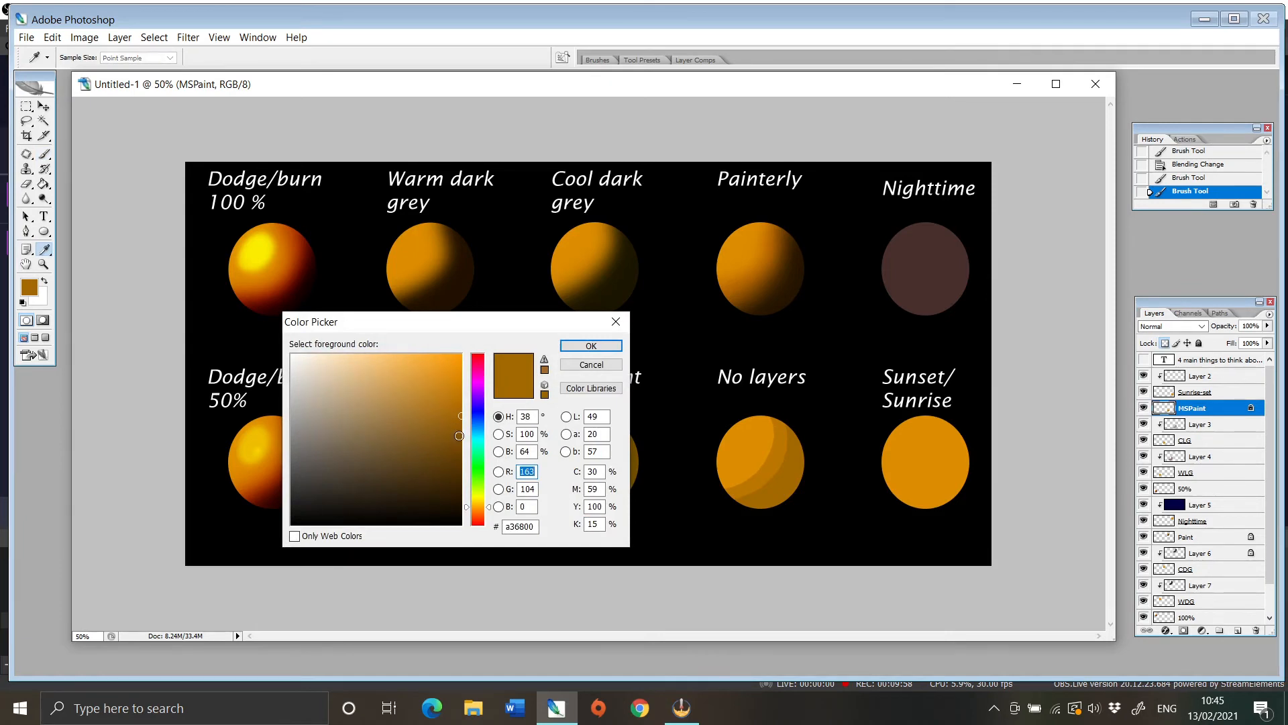
left_click(591, 345)
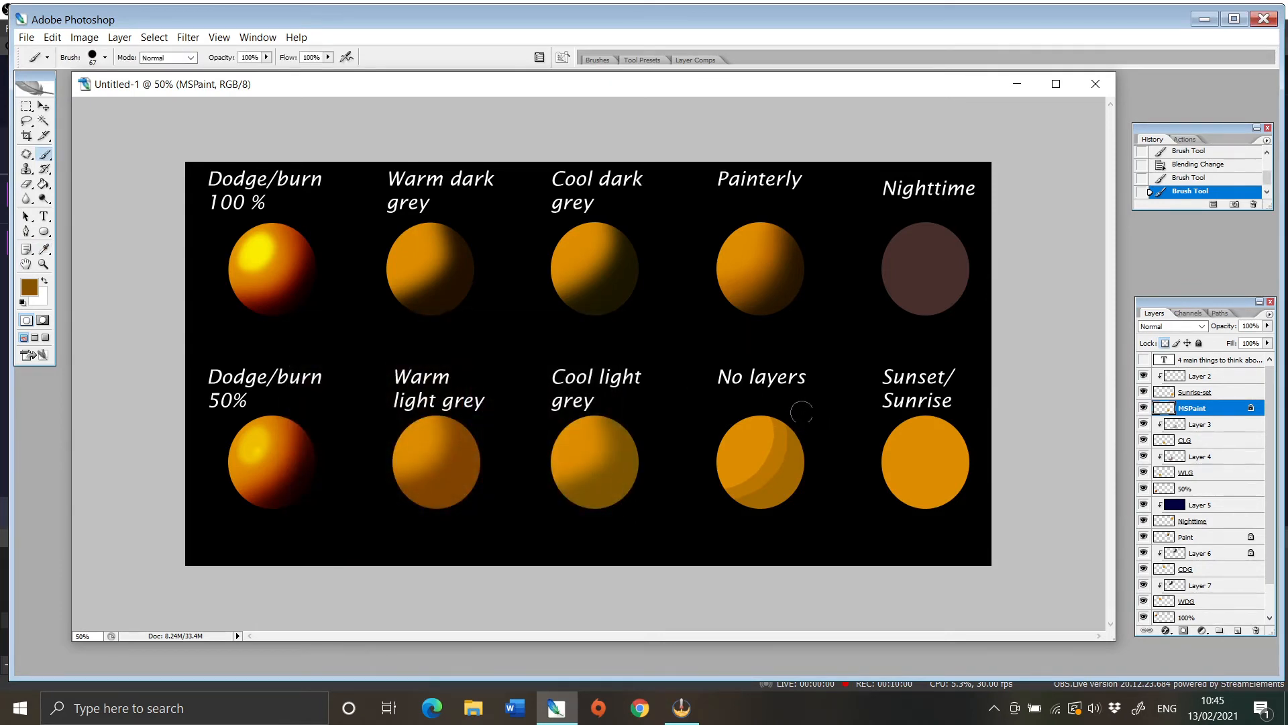
mouse_move(802, 411)
left_mouse_down()
mouse_move(799, 483)
mouse_move(780, 510)
left_mouse_up()
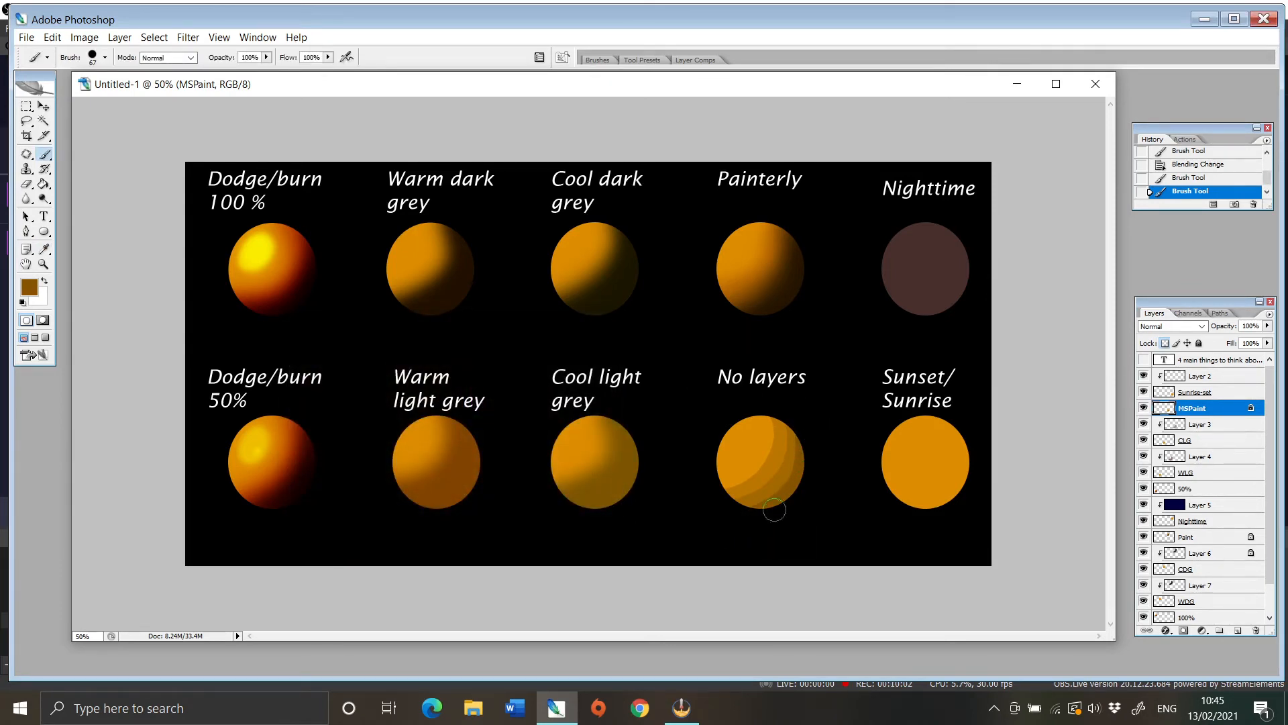
Darken the foreground colour to brown 714800 and brush it along the No layers circle's lower-right edge.
left_click(28, 290)
left_click(459, 442)
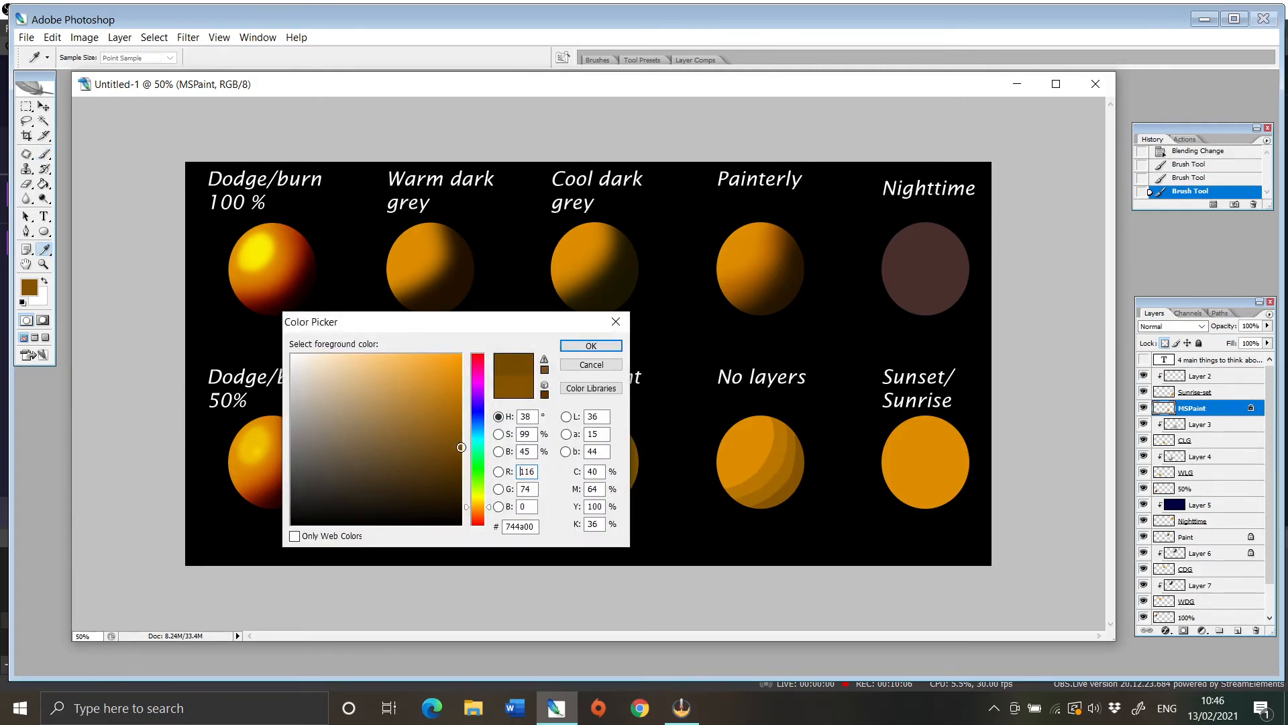
left_click(592, 346)
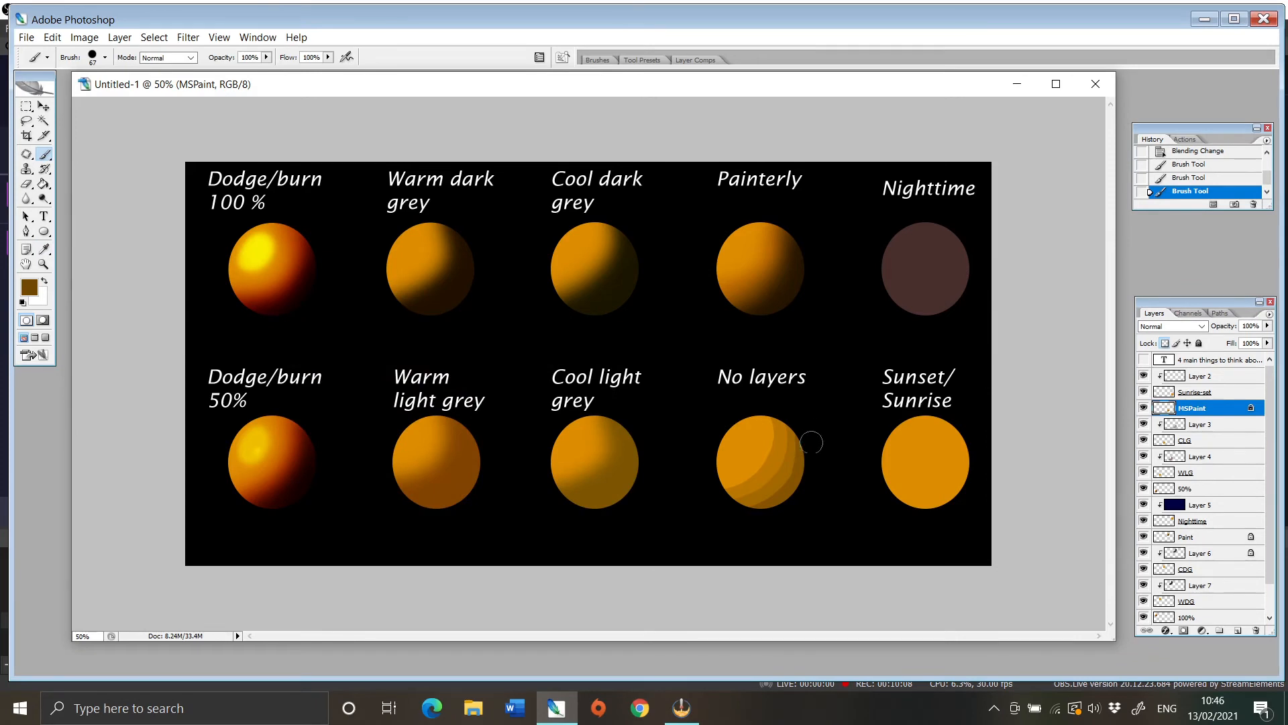
mouse_move(776, 512)
left_mouse_down()
mouse_move(743, 531)
mouse_move(816, 481)
left_mouse_up()
Set the Blur tool's brush to 25 px and blur the edges between the tones of the No layers circle.
left_click(26, 199)
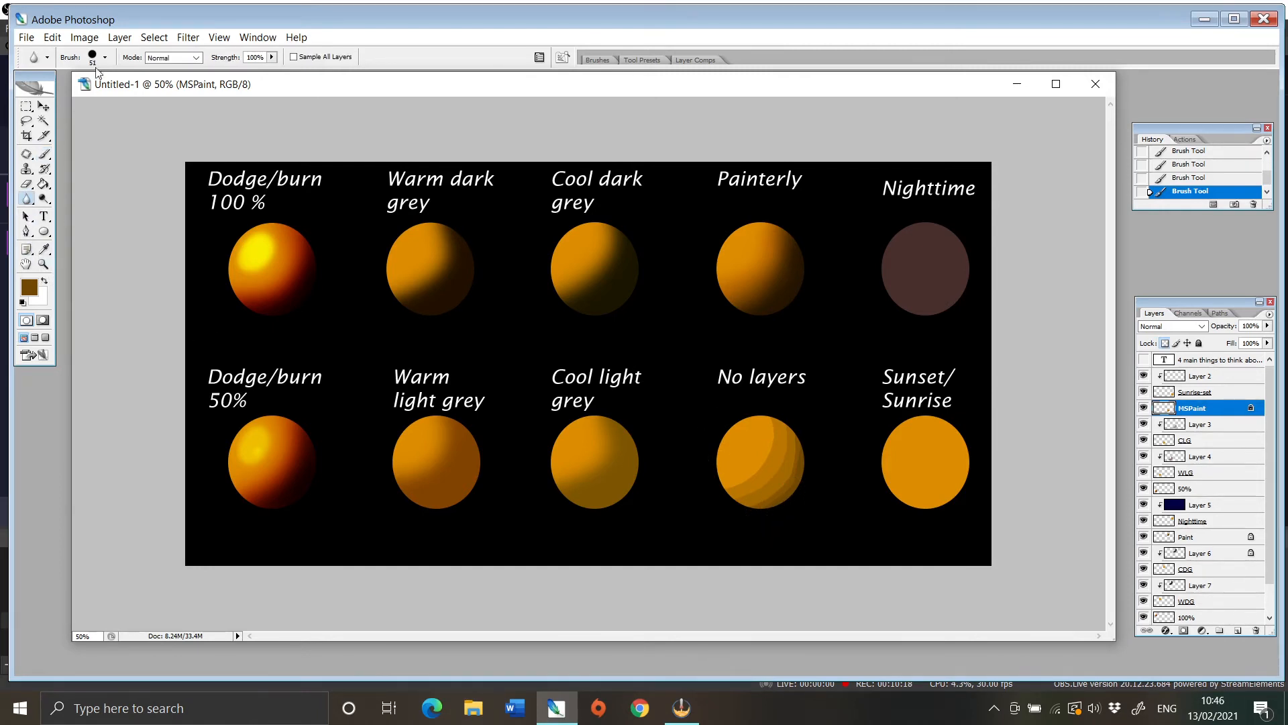
left_click(104, 57)
left_click_drag(58, 93, 50, 94)
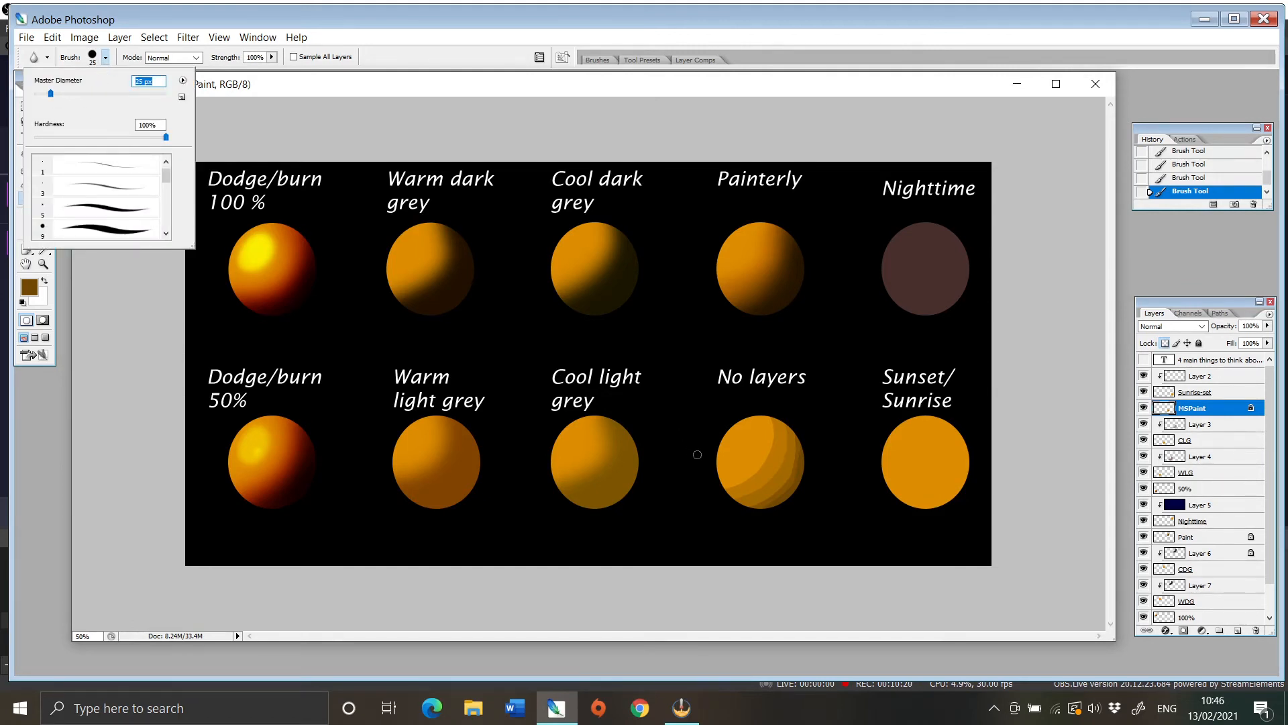
left_click(771, 449)
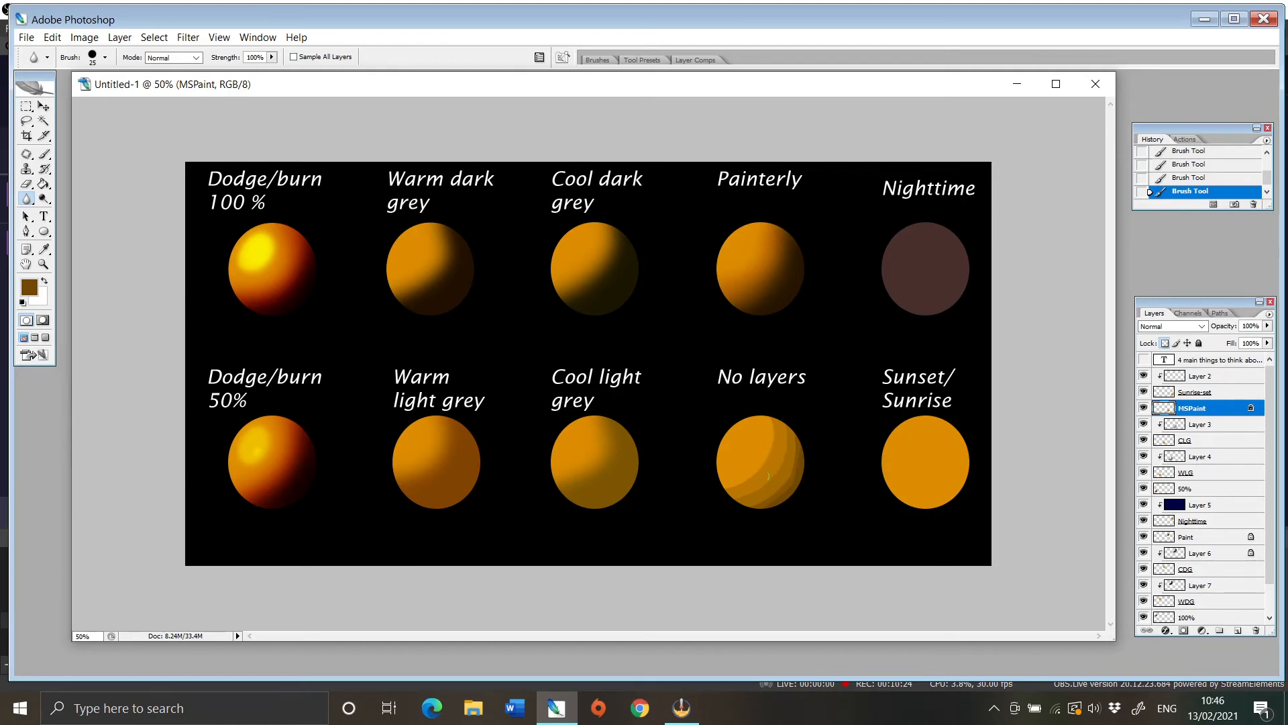
left_click_drag(768, 476, 752, 472)
Try to blend the No layers circle's tone bands with the Smudge tool and a hard round 13 px brush.
left_click(44, 199)
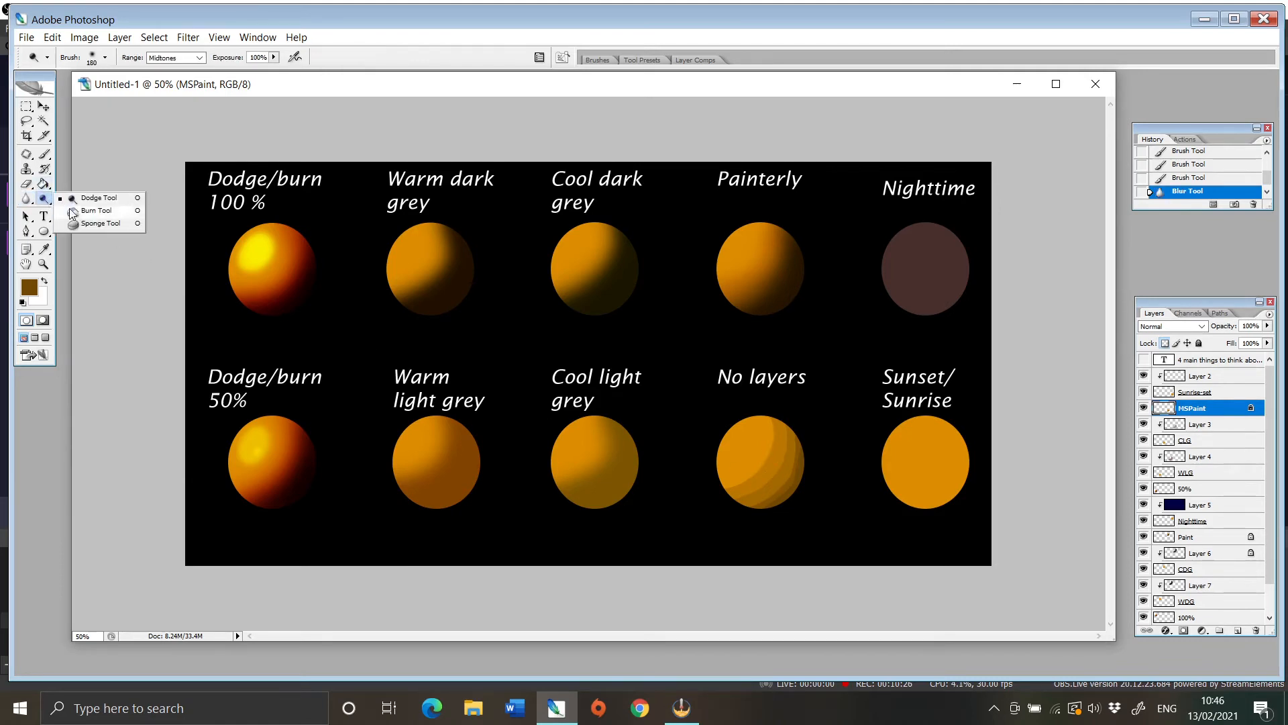
left_click(90, 223)
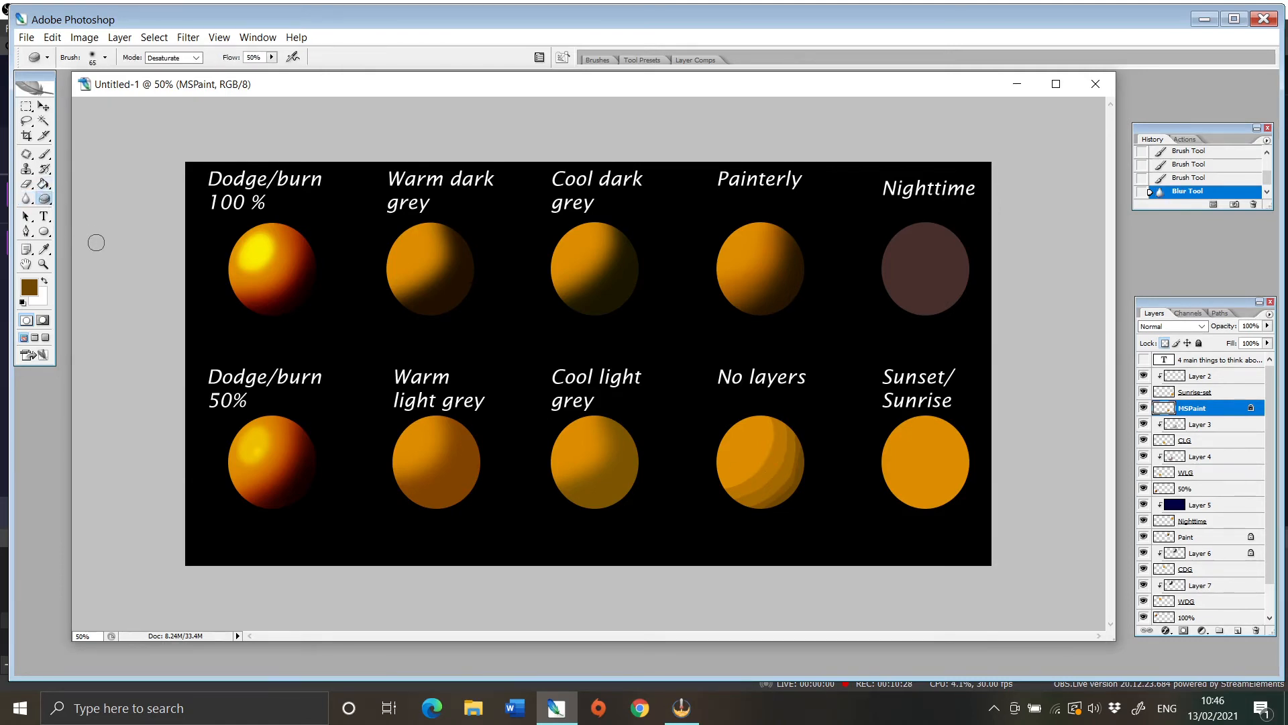
left_click(26, 199)
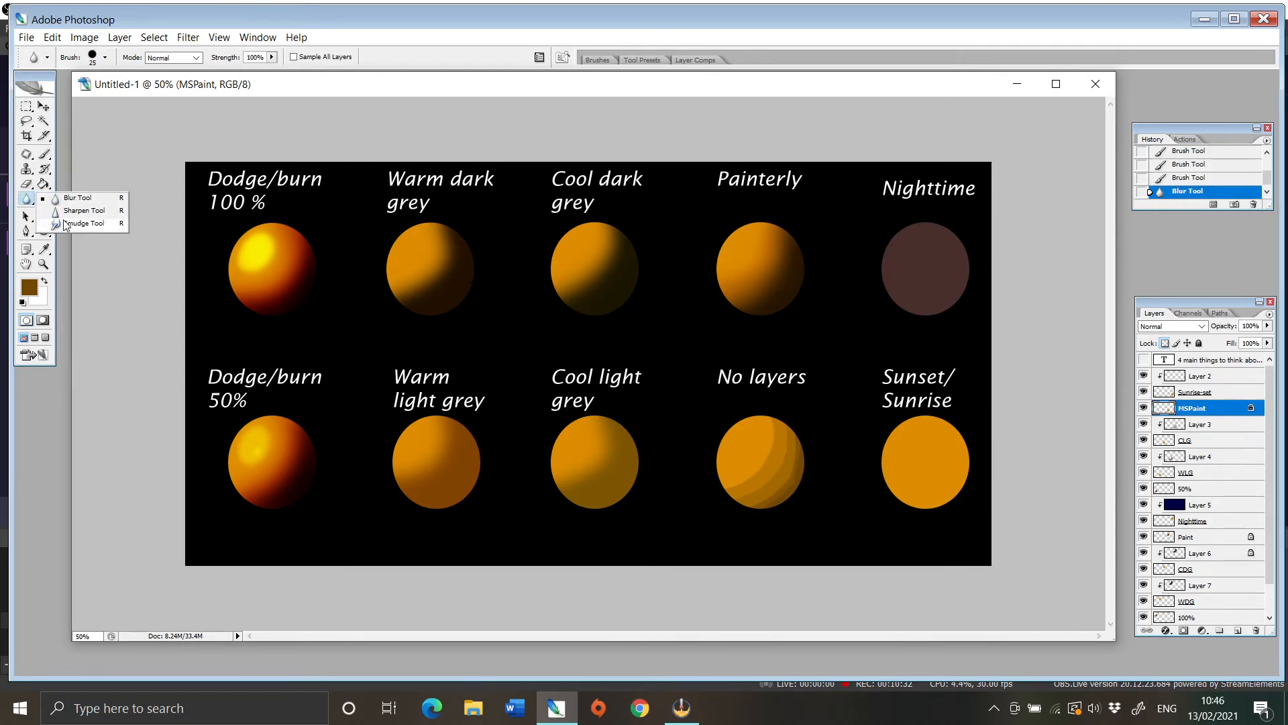
left_click(81, 222)
left_click(105, 59)
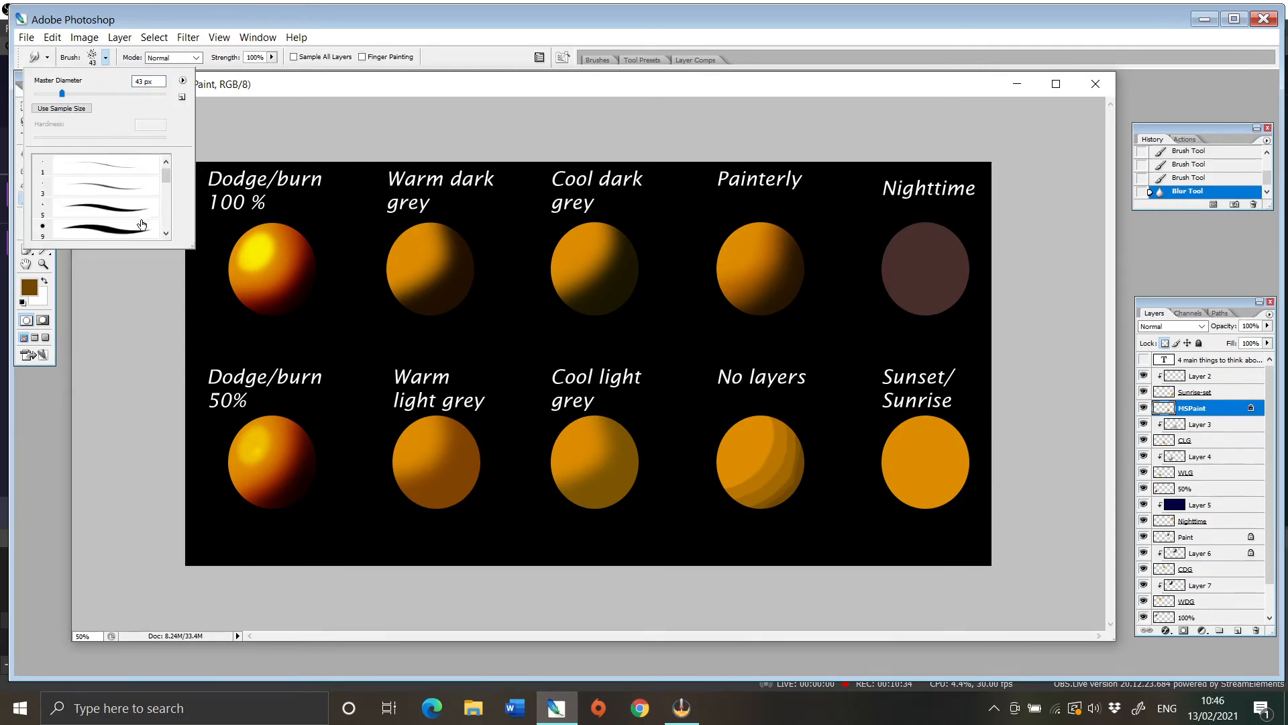
scroll(147, 228, "down", 1)
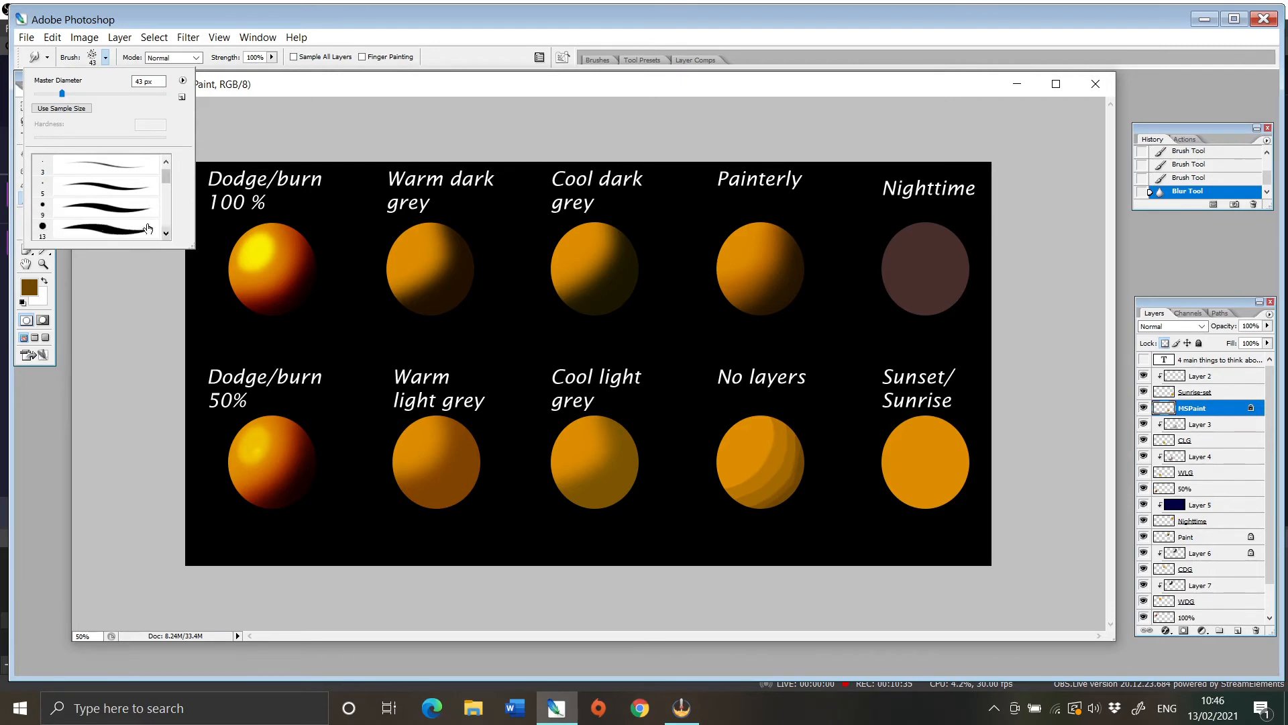
left_click(110, 227)
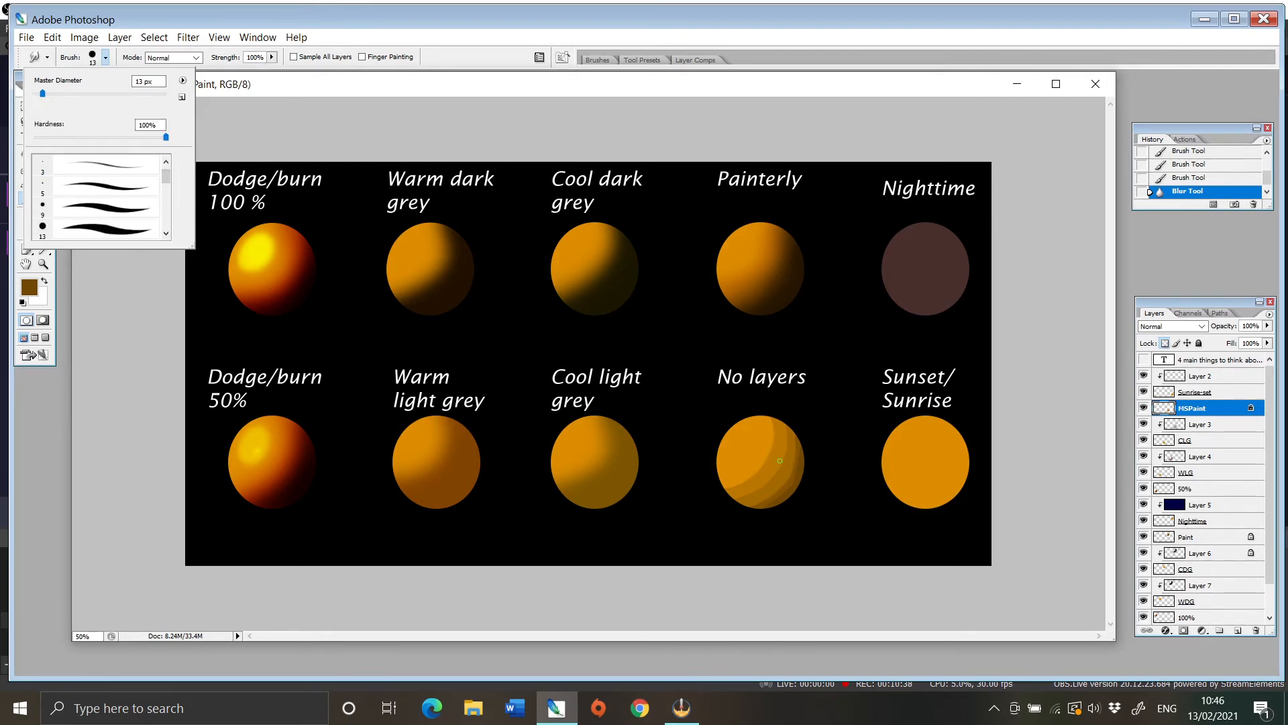
left_click(775, 428)
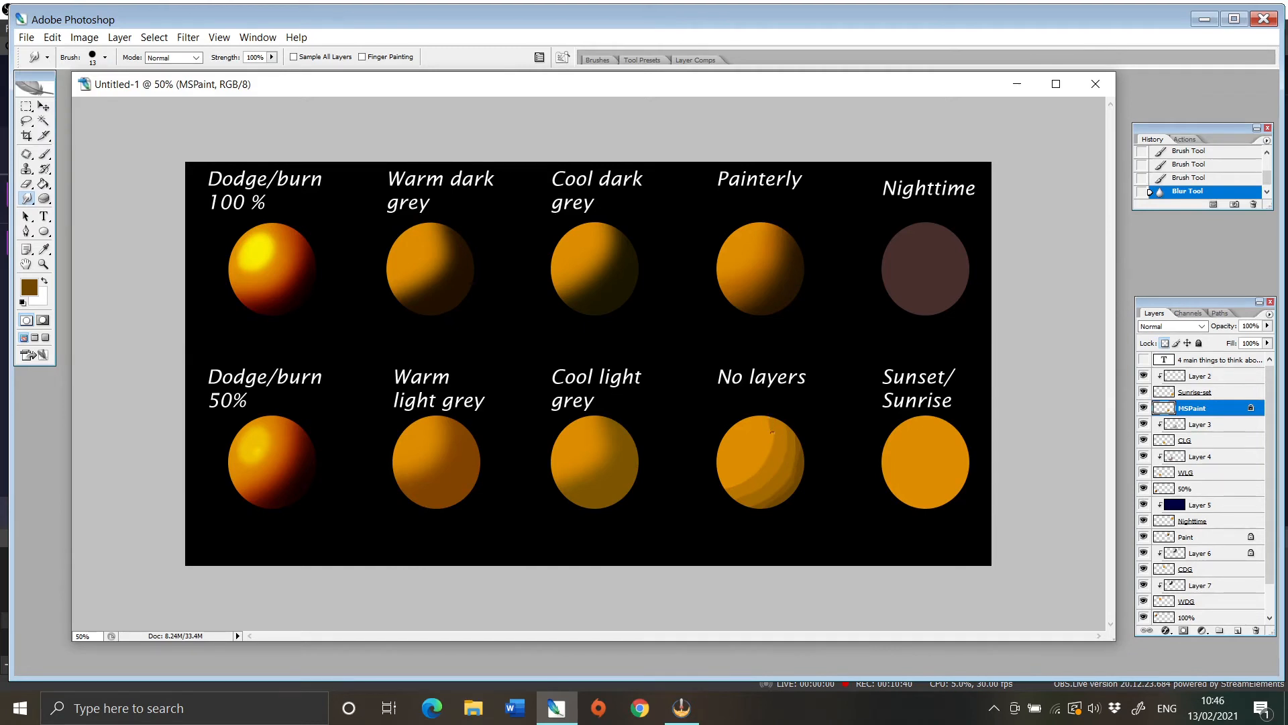
left_click_drag(740, 489, 786, 469)
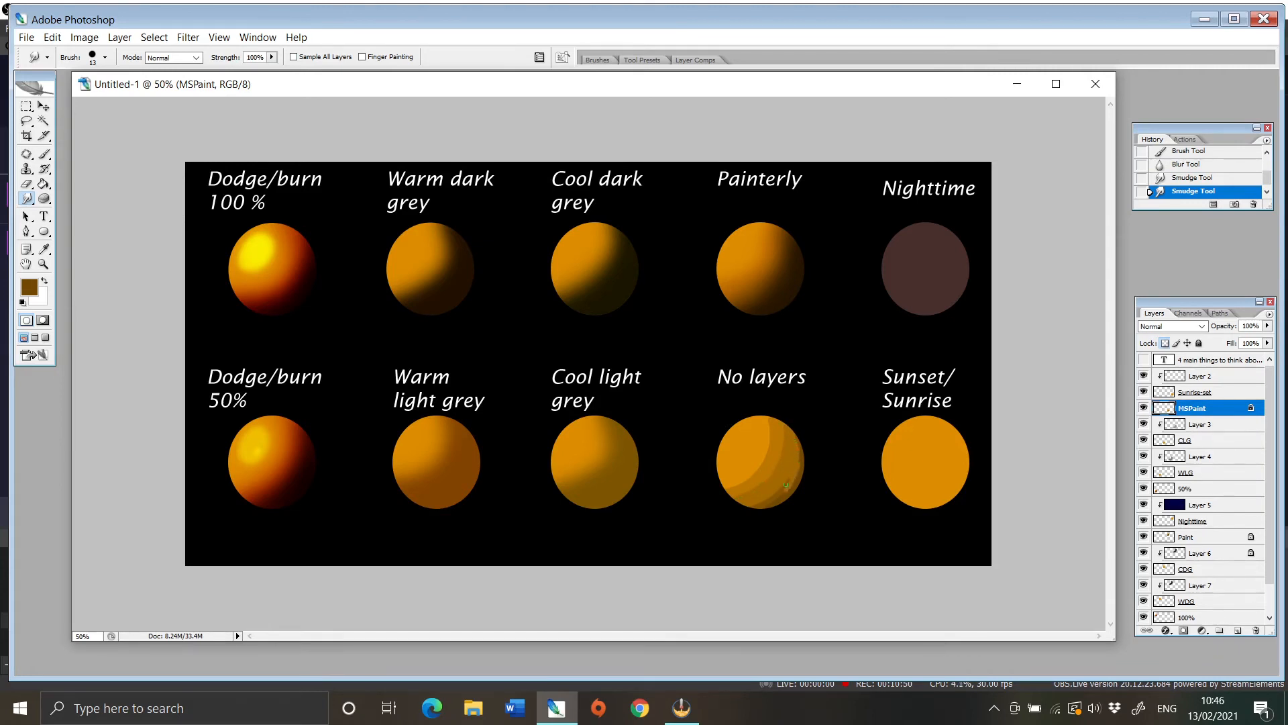
left_click_drag(778, 494, 795, 485)
Undo both smudge strokes on the No layers circle.
left_click(53, 37)
left_click(87, 55)
left_click(52, 37)
left_click(67, 84)
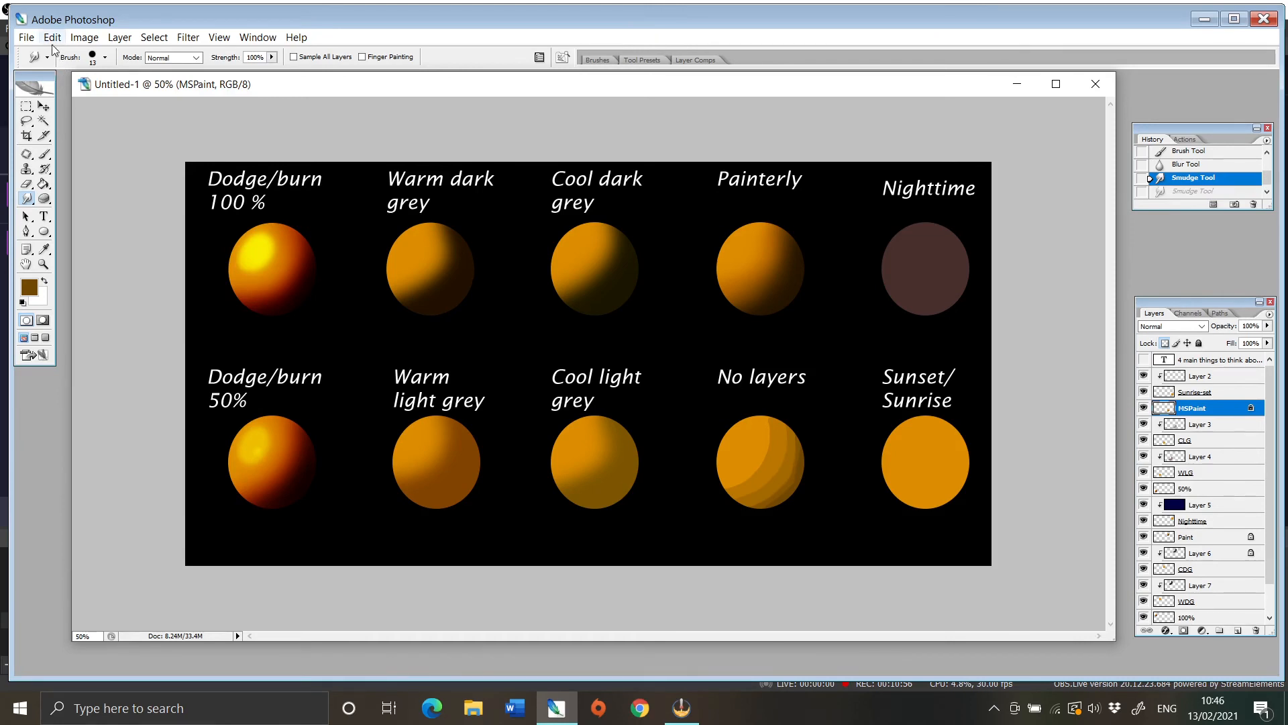
left_click(53, 37)
left_click(69, 84)
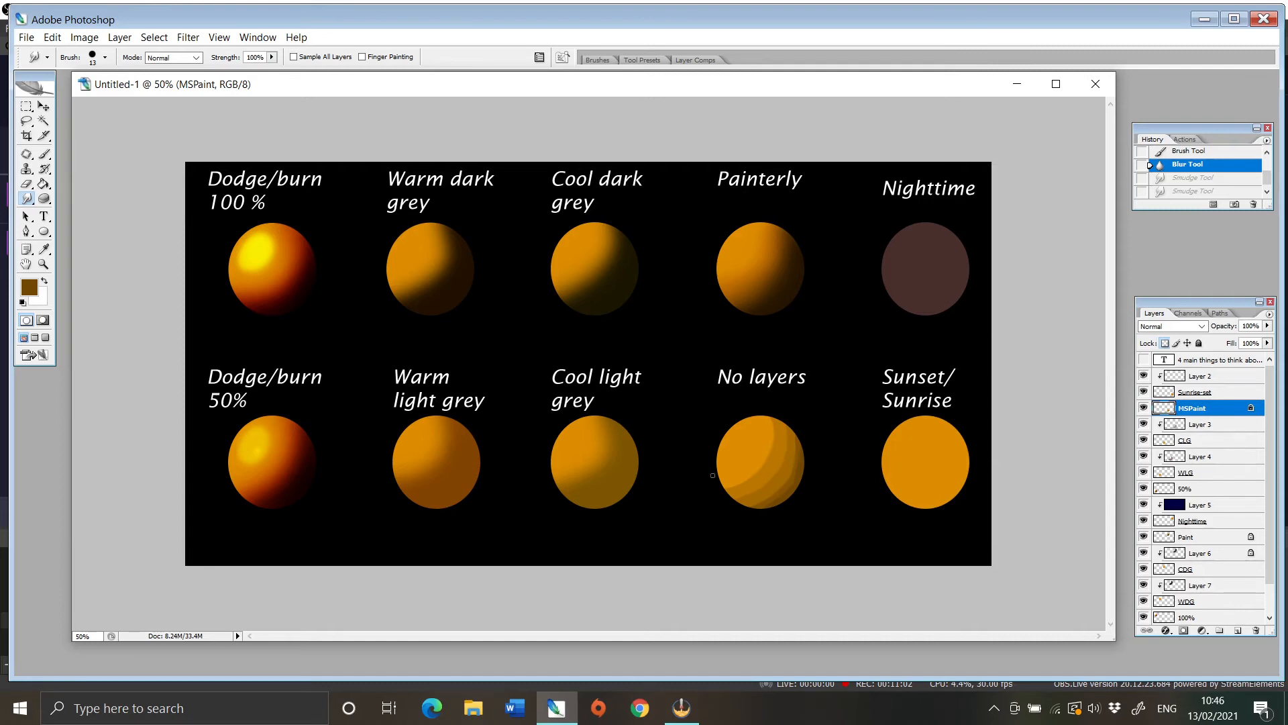
Select Layer 2, clipped to the Sunset/Sunrise circle, and set the foreground colour to an orange-red with a hue of 13°.
left_click(1211, 377)
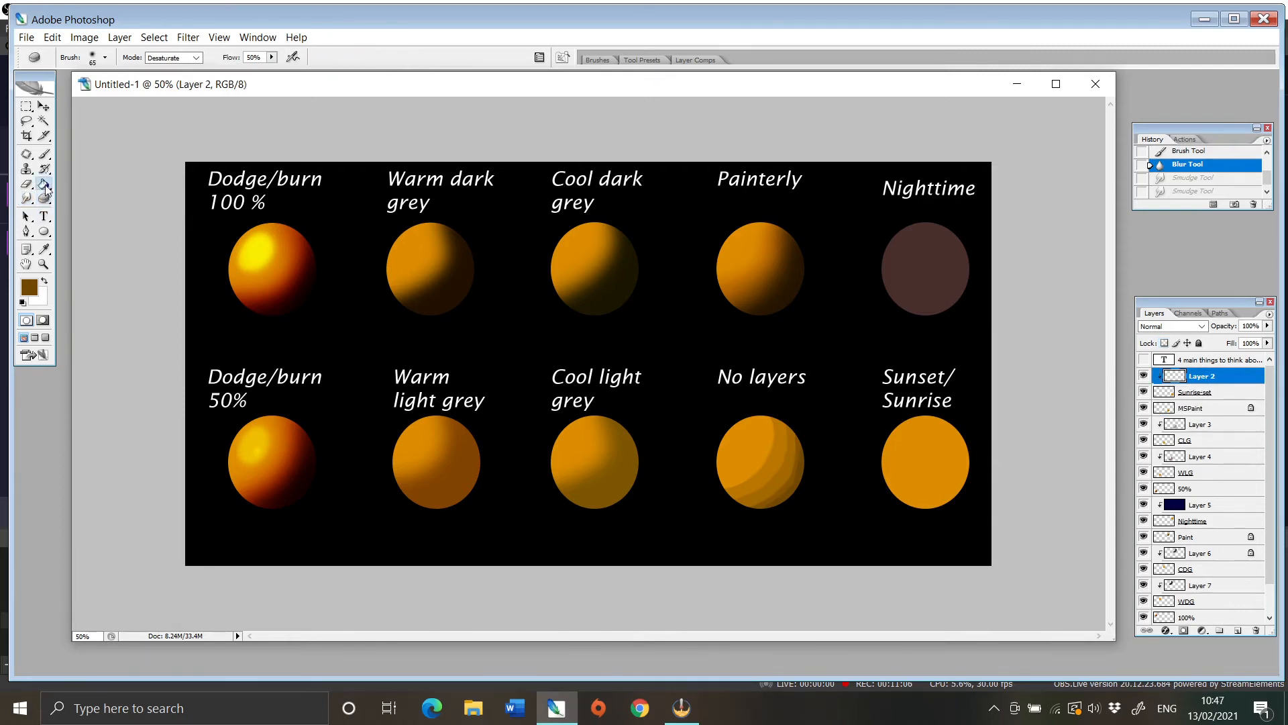
left_click(44, 249)
left_click(29, 287)
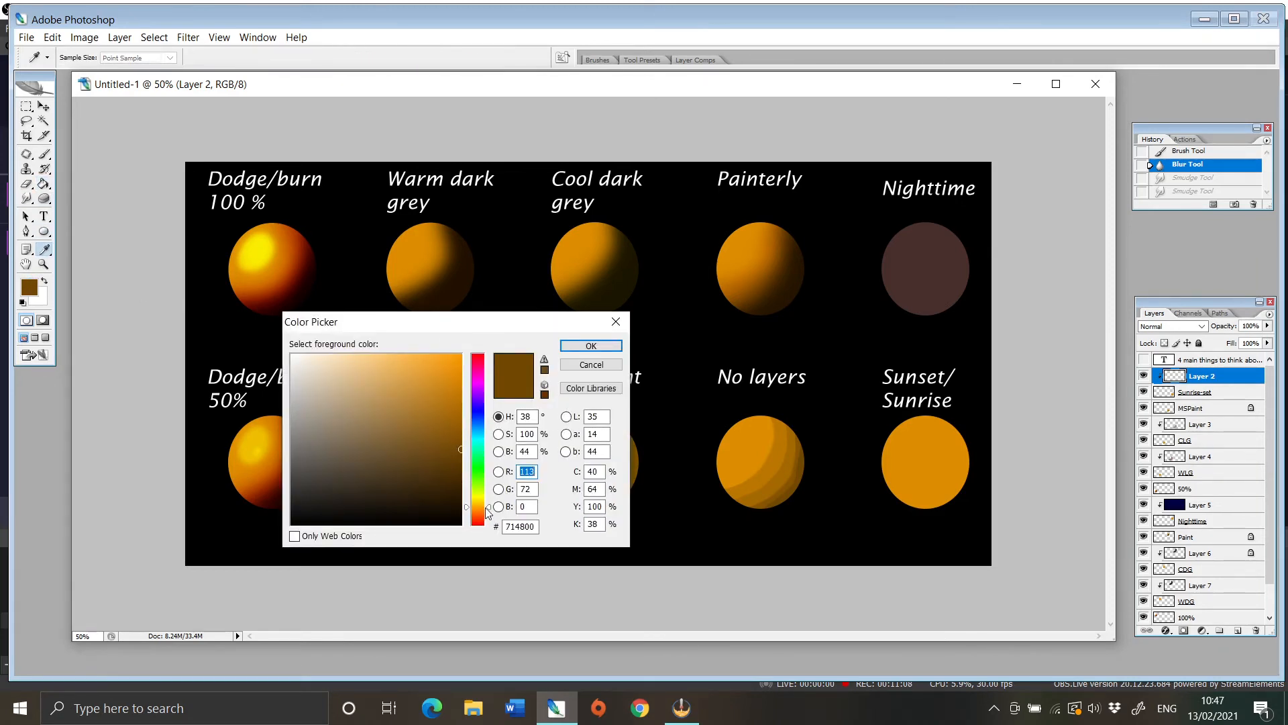
left_click_drag(489, 508, 489, 518)
left_click_drag(452, 427, 445, 430)
left_click_drag(488, 517, 488, 519)
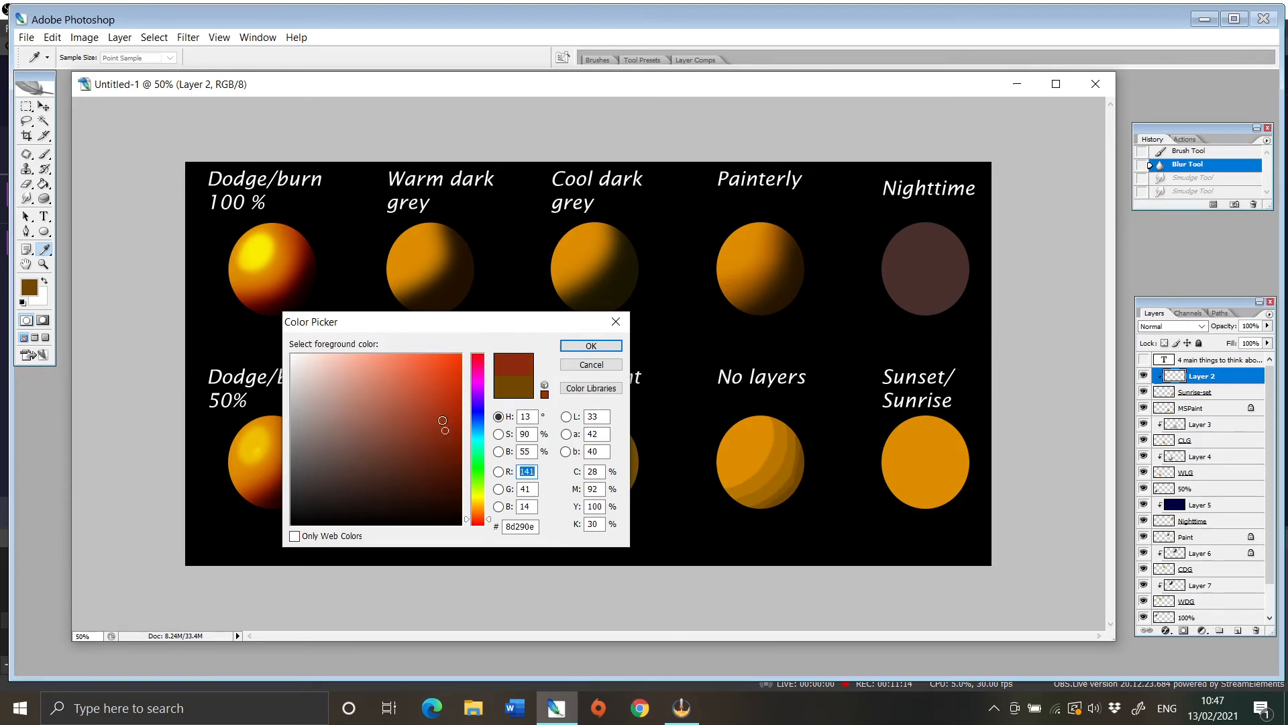
left_click_drag(443, 421, 443, 397)
left_click(590, 345)
Fill Layer 2 with the orange-red using the Paint Bucket and lower the layer's opacity to 66%.
key("g")
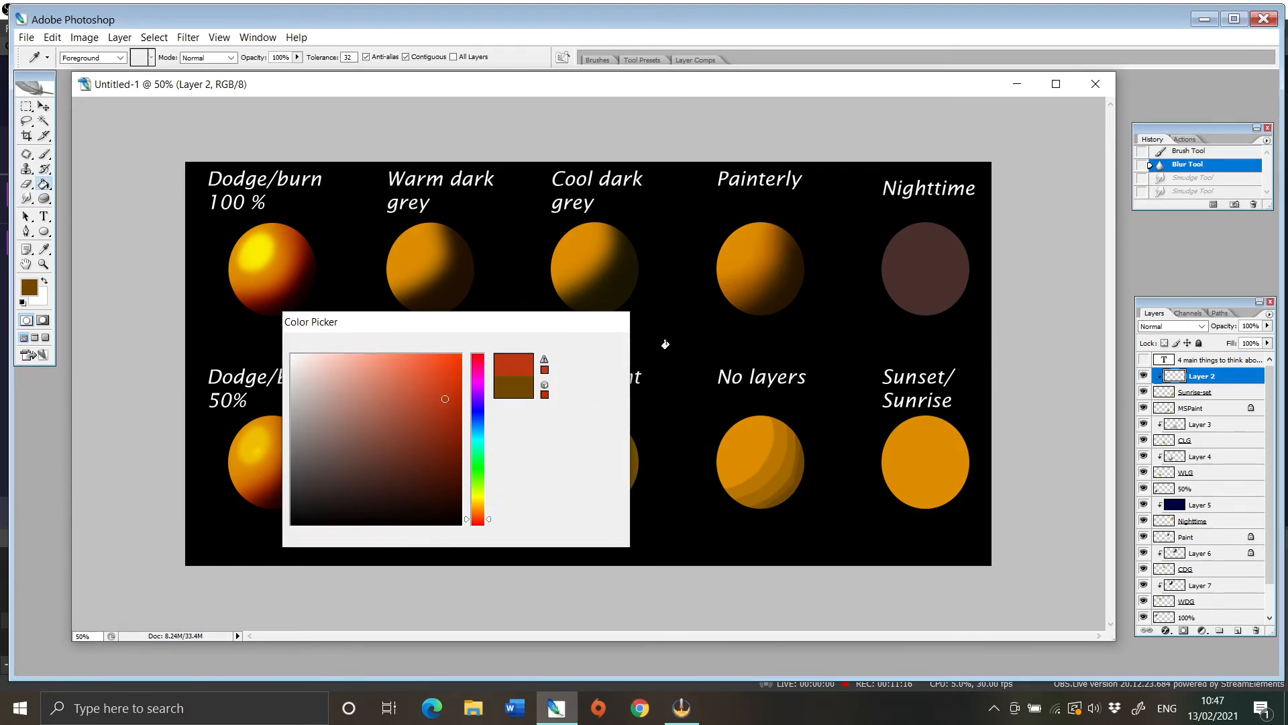
left_click(918, 435)
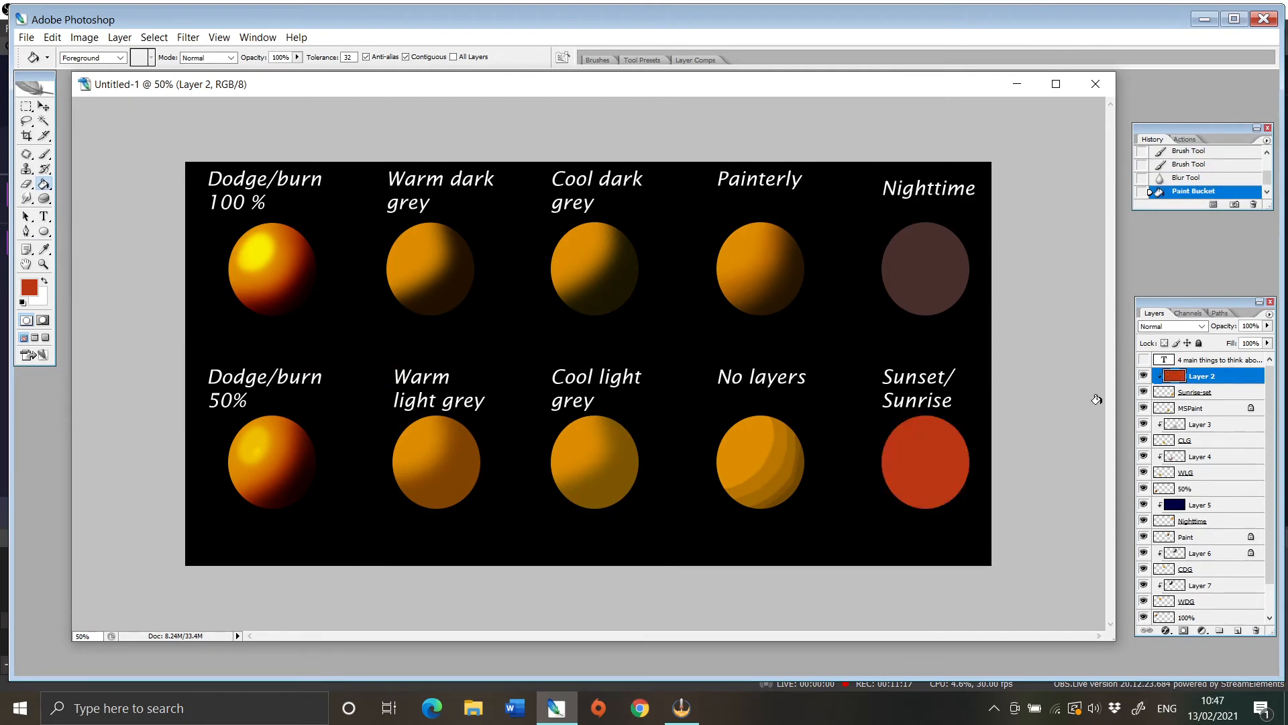
left_click(1266, 326)
left_click_drag(1268, 341, 1245, 348)
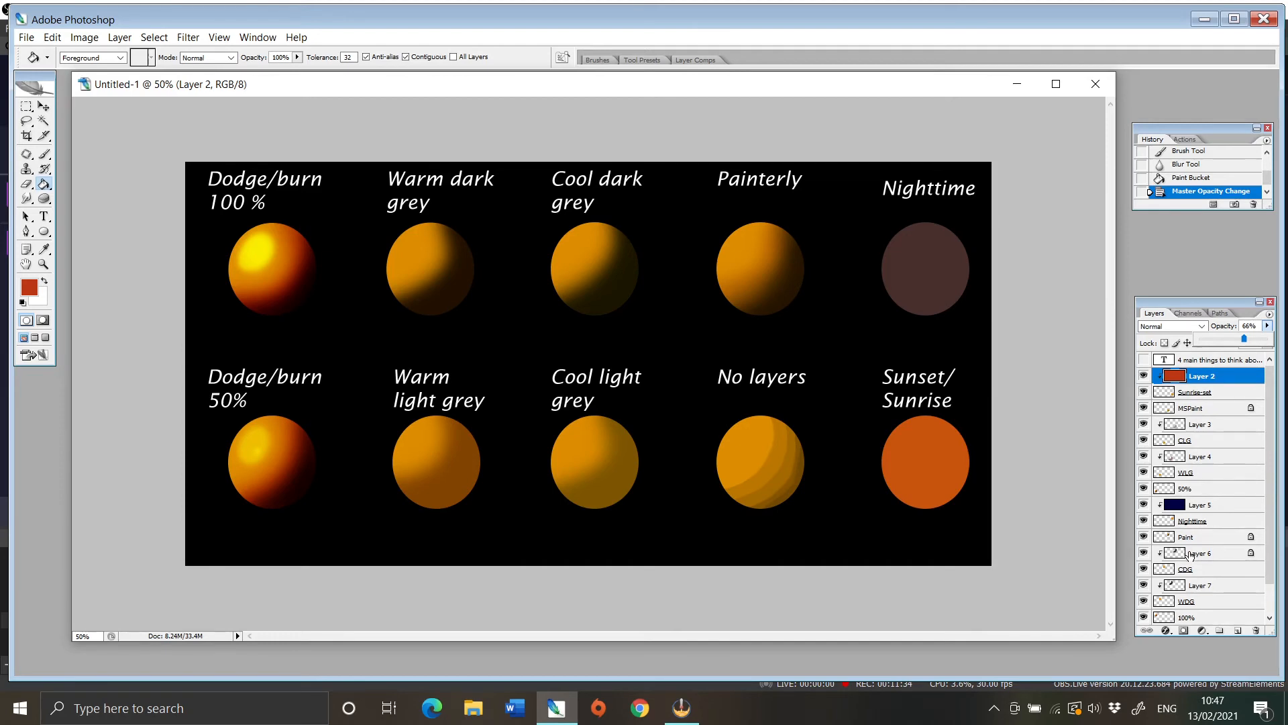
Hide the Sunset/Sunrise label layer and the 100%, WDG, CDG and Layer 6 layers.
scroll(1155, 550, "down", 2)
left_click(1144, 601)
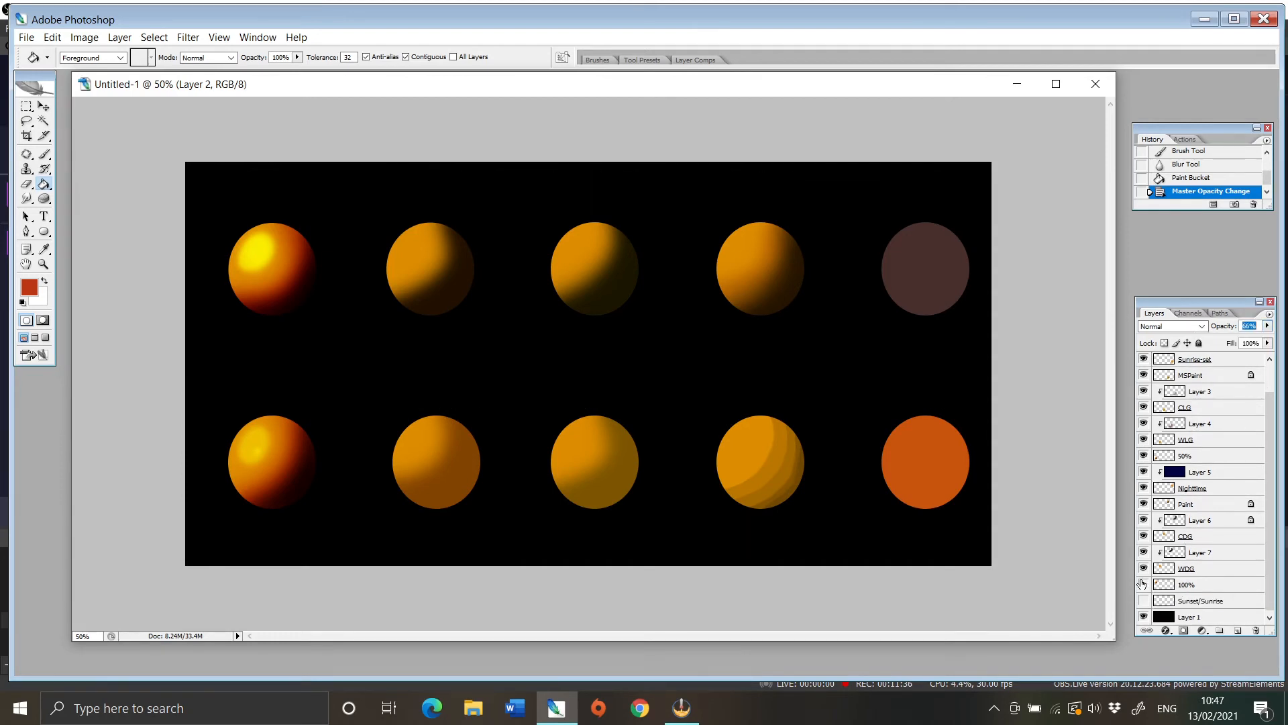
left_click(1143, 585)
left_click(1144, 568)
left_click(1143, 569)
left_click(1143, 536)
left_click(1144, 536)
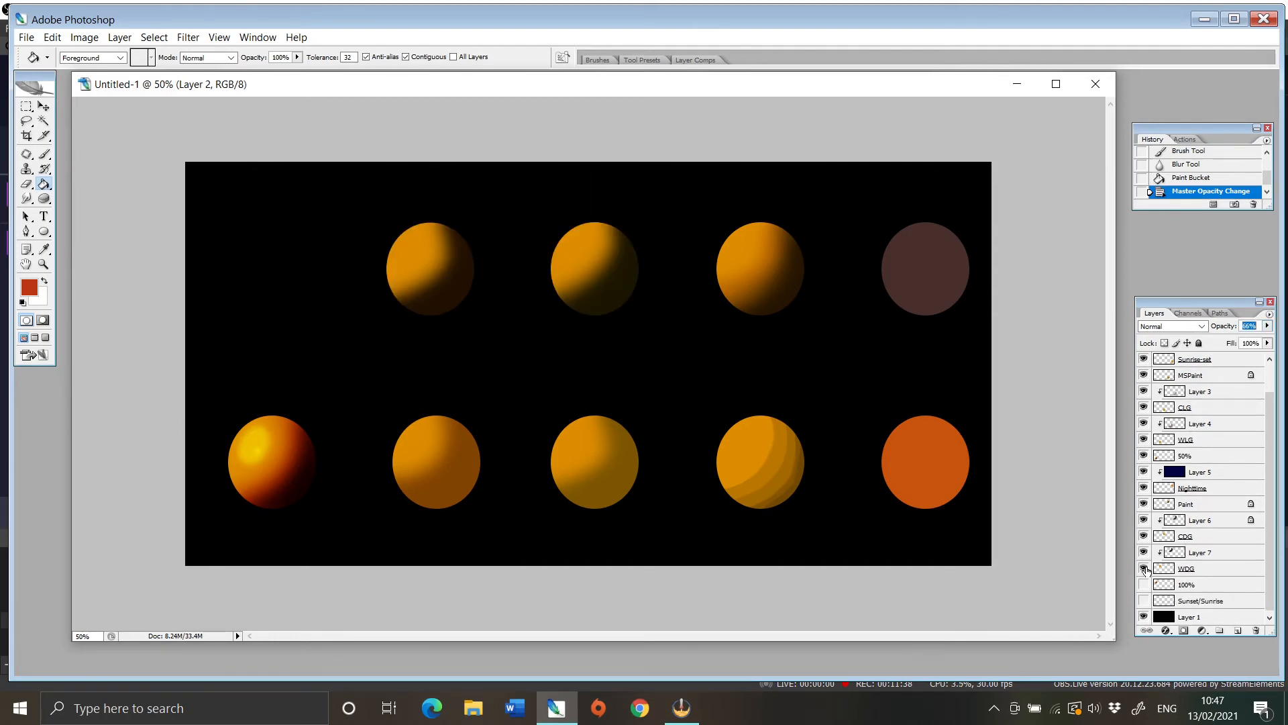
left_click(1143, 568)
left_click(1144, 520)
left_click(1143, 536)
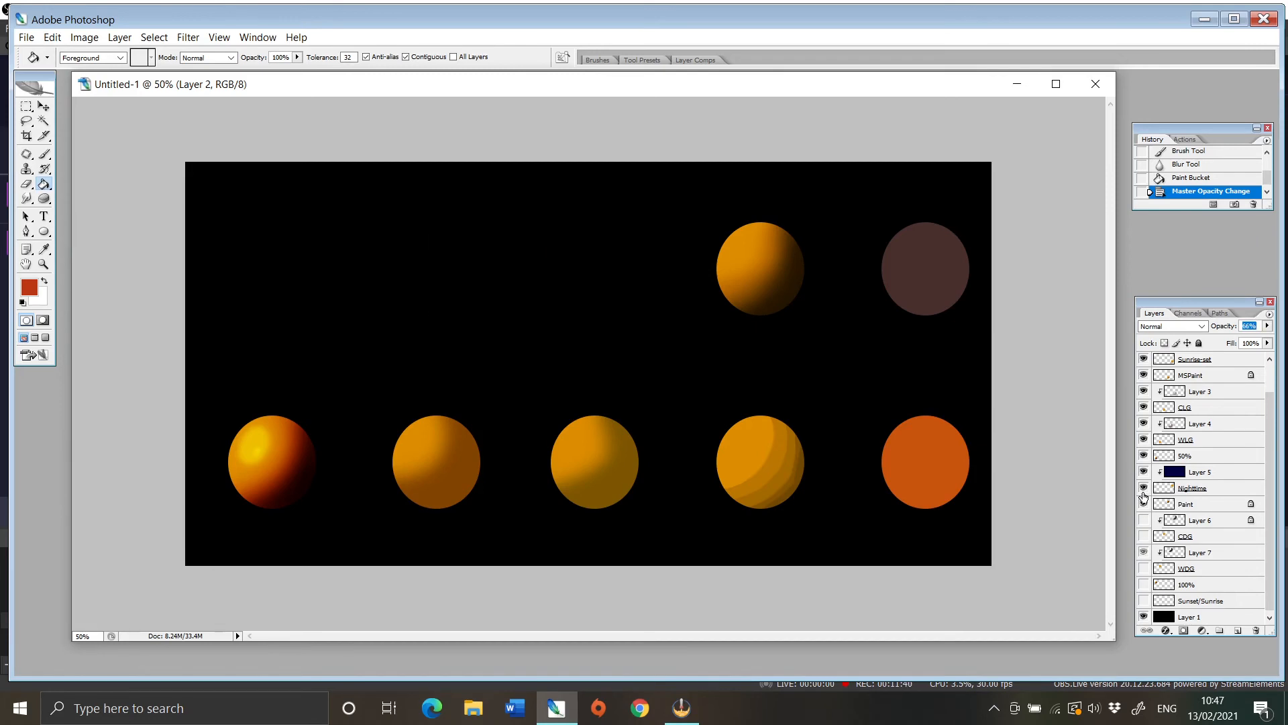
Hide the Paint, Nighttime, 50%, WLG, CLG, MSPaint and Sunrise-set layers.
left_click(1143, 504)
left_click(1143, 488)
left_click(1143, 456)
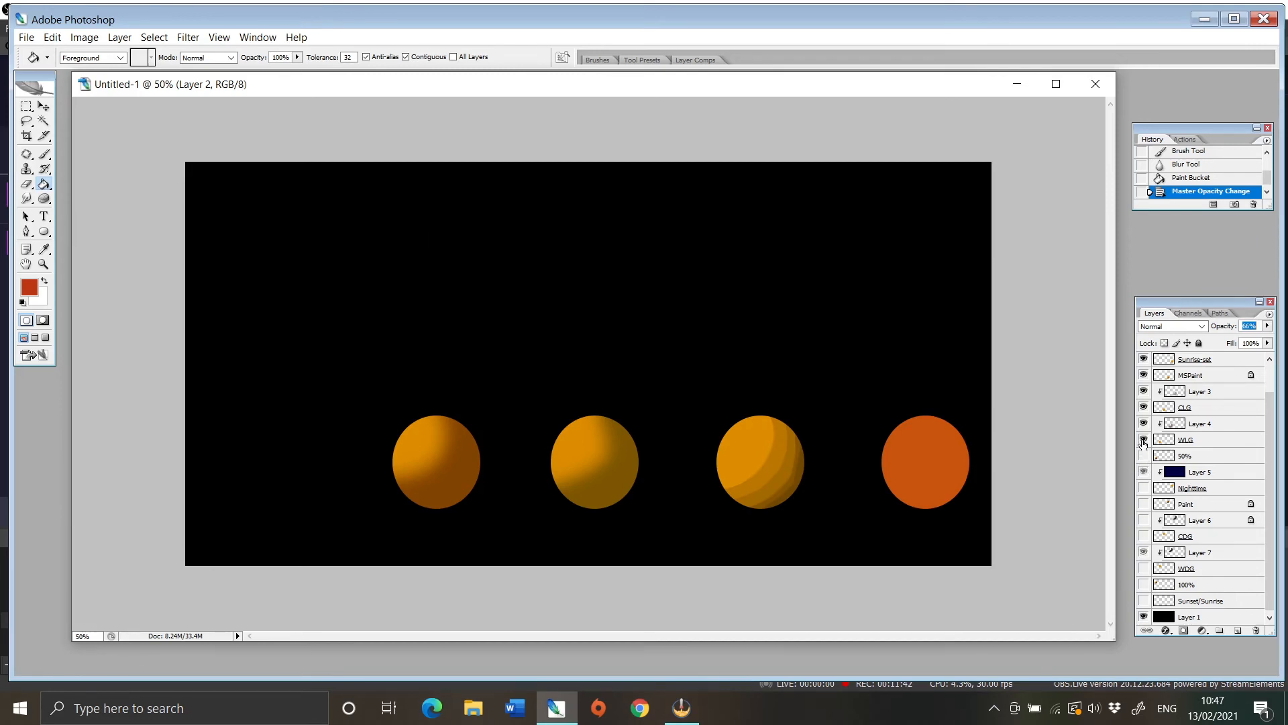
left_click(1143, 440)
left_click(1143, 407)
left_click(1143, 375)
scroll(1144, 379, "up", 2)
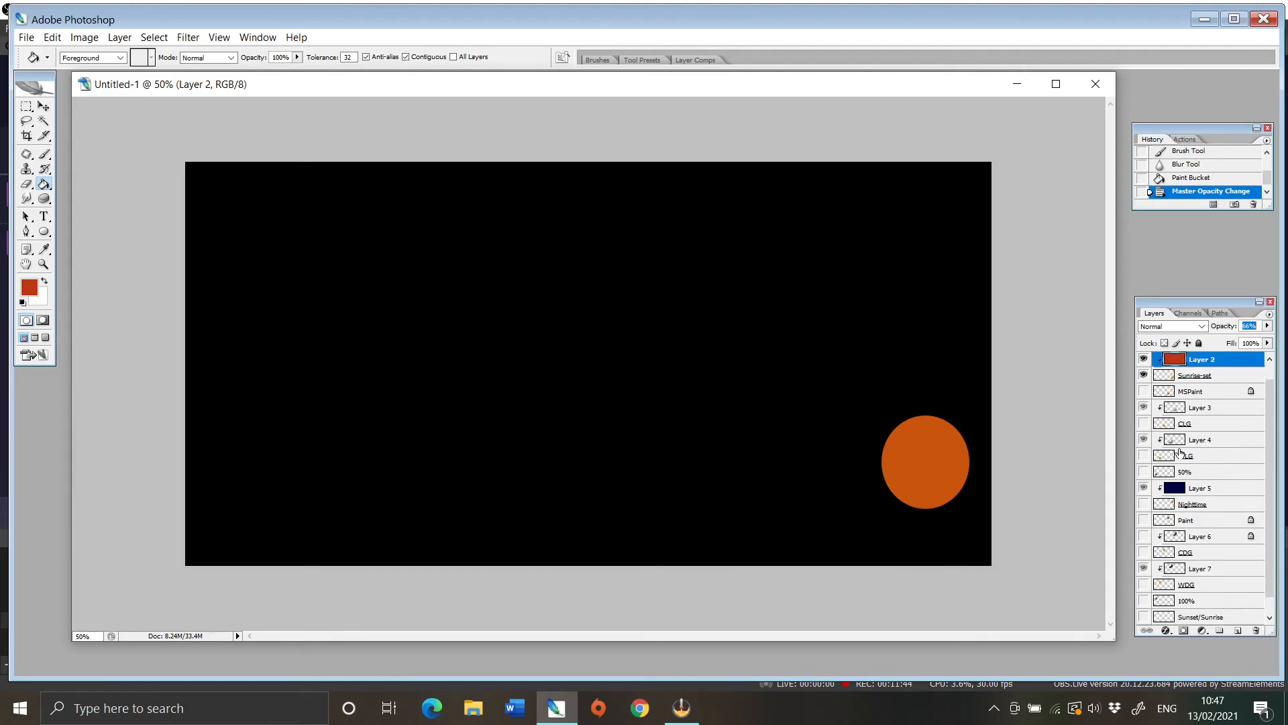
left_click(1144, 391)
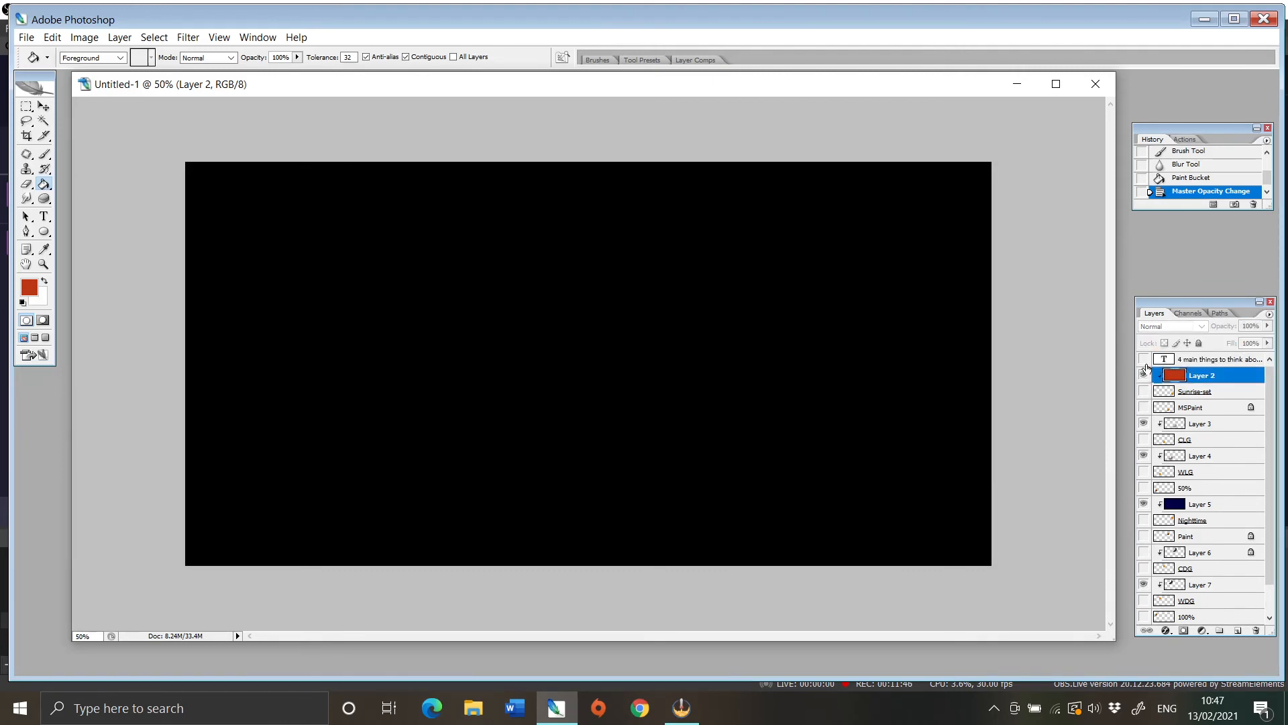